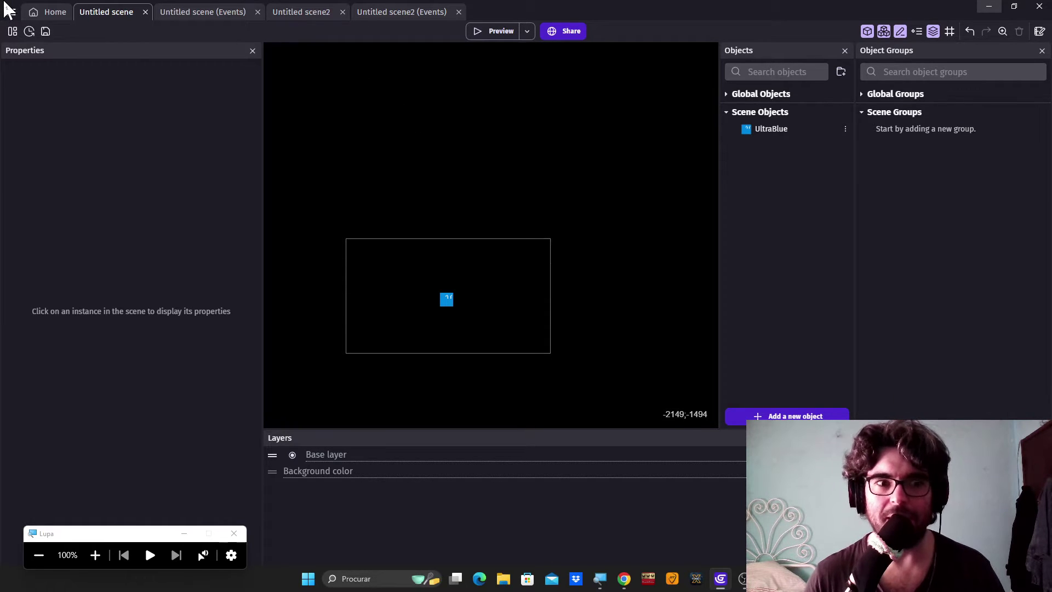
# - Preview the scene, move the blue character around in all four directions, and close the preview
pyautogui.click(496, 33)
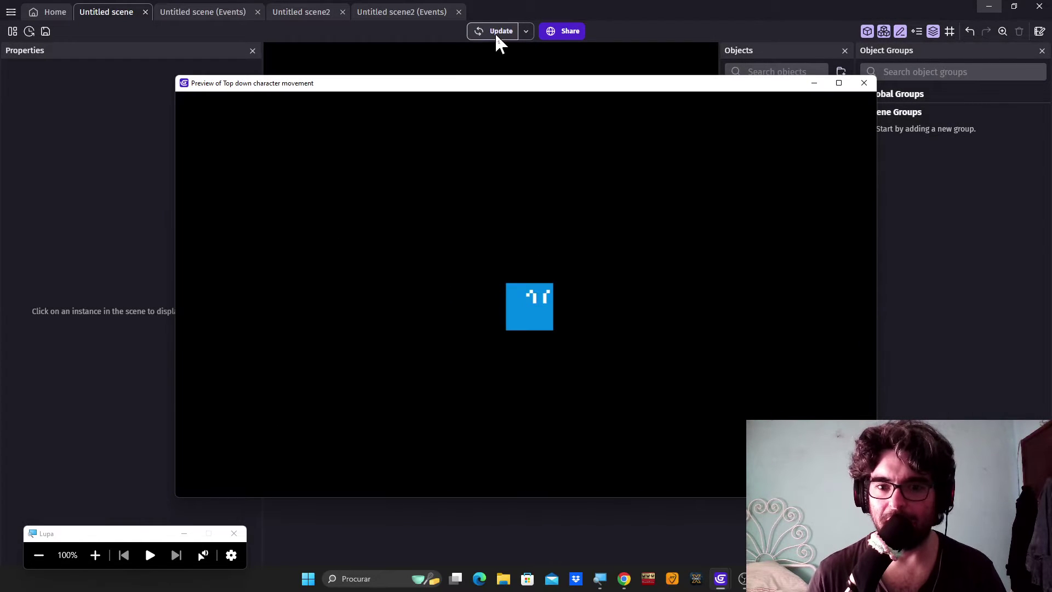
pyautogui.press('Down')
pyautogui.press('Left')
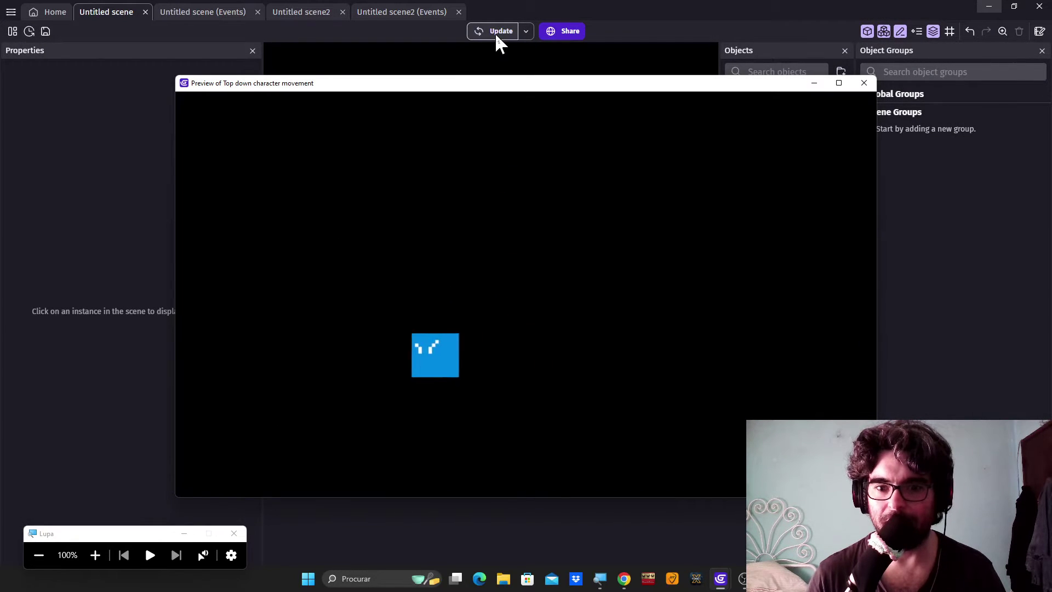
pyautogui.press('Up')
pyautogui.press('Right')
pyautogui.press('Down')
pyautogui.press('Left')
pyautogui.press('Right')
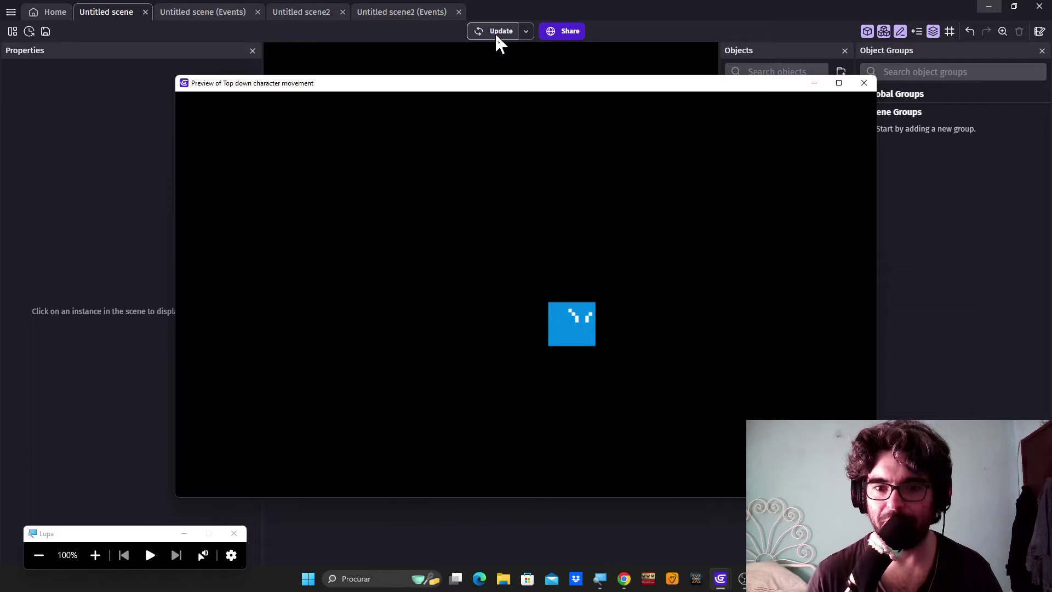
pyautogui.click(864, 83)
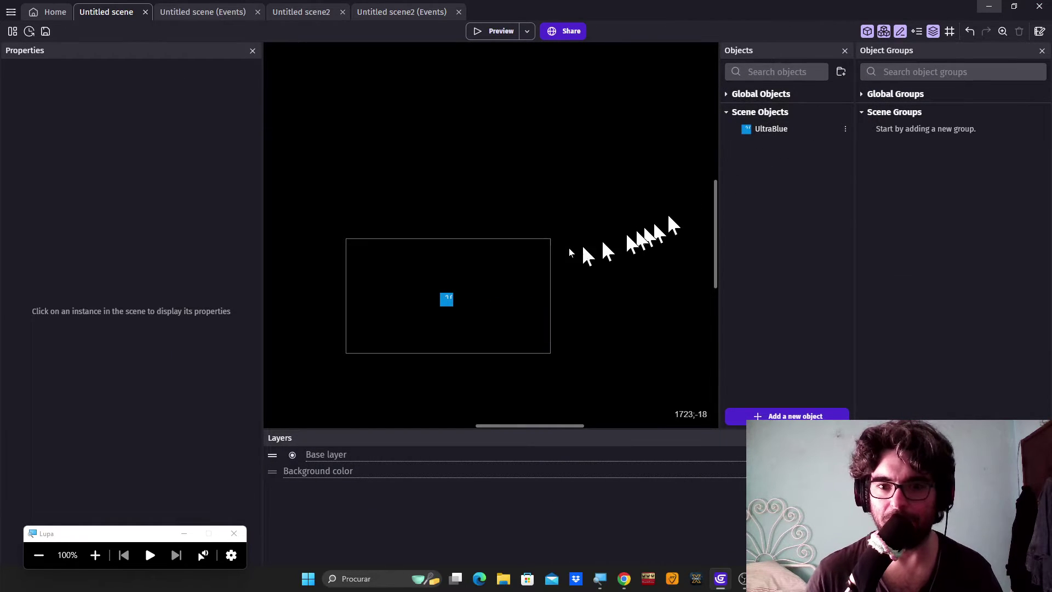
# - Add the Smooth Camera behavior to the UltraBlue object and apply the object changes
pyautogui.doubleClick(446, 296)
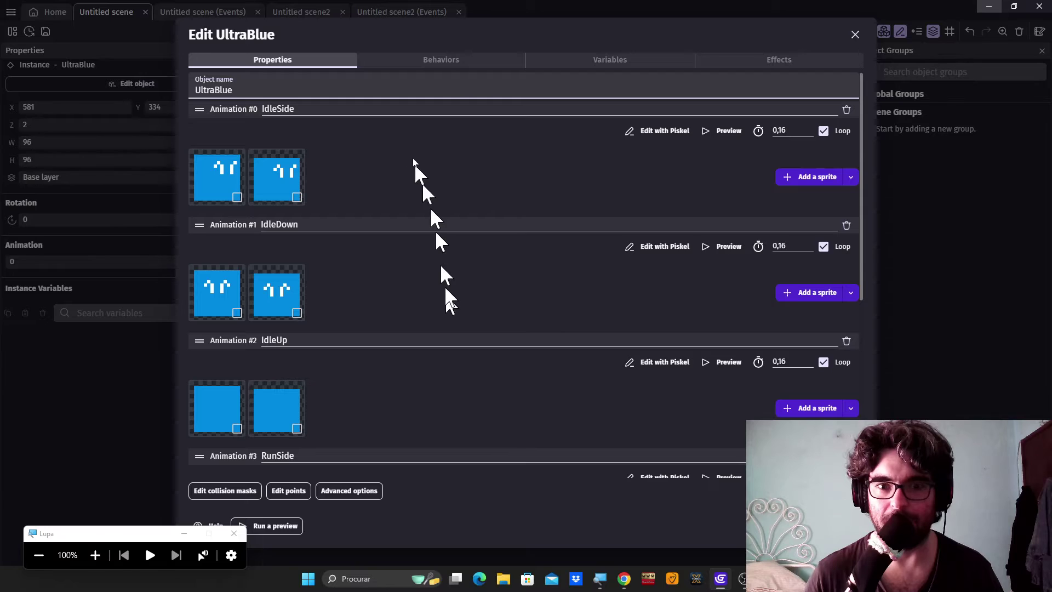
pyautogui.click(397, 62)
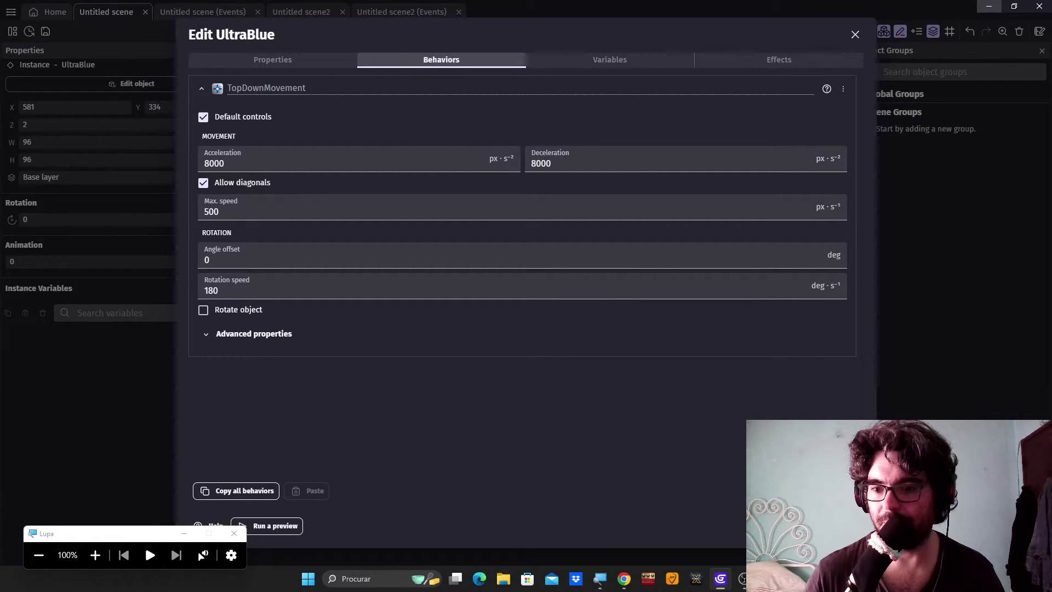
pyautogui.click(813, 491)
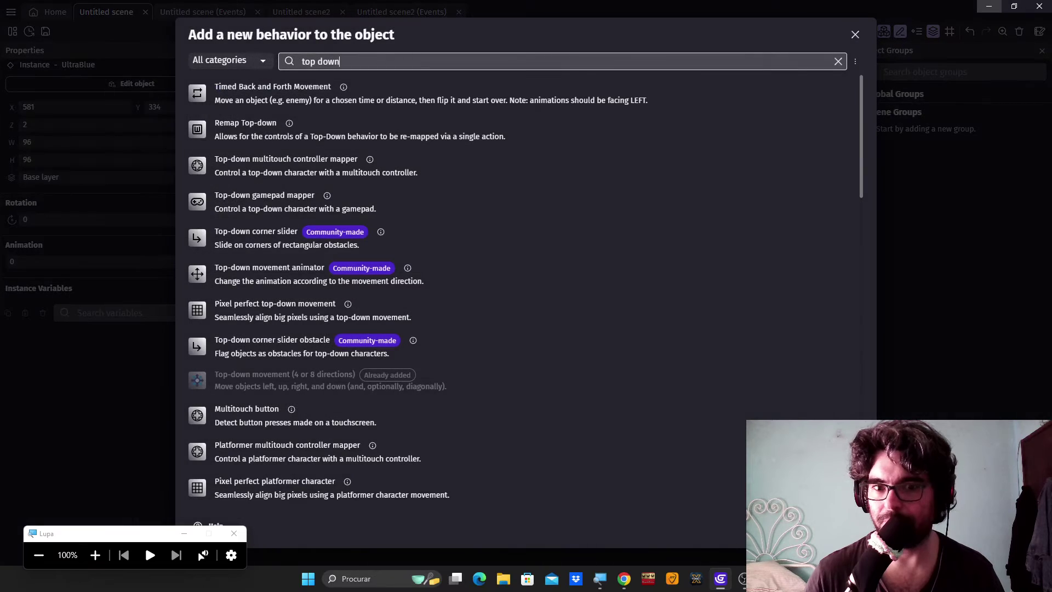
pyautogui.click(94, 555)
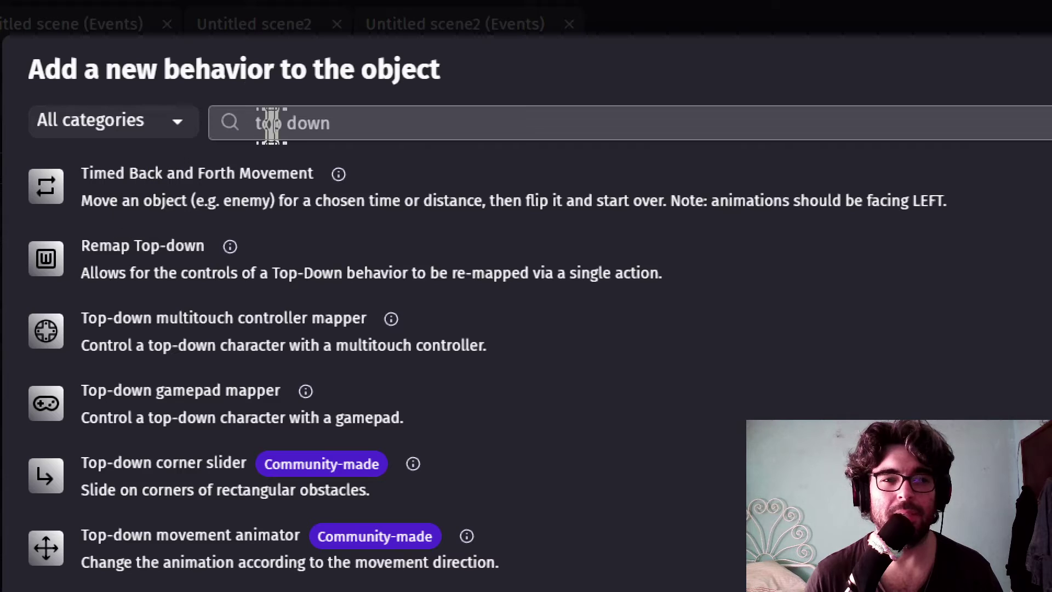
pyautogui.tripleClick(302, 124)
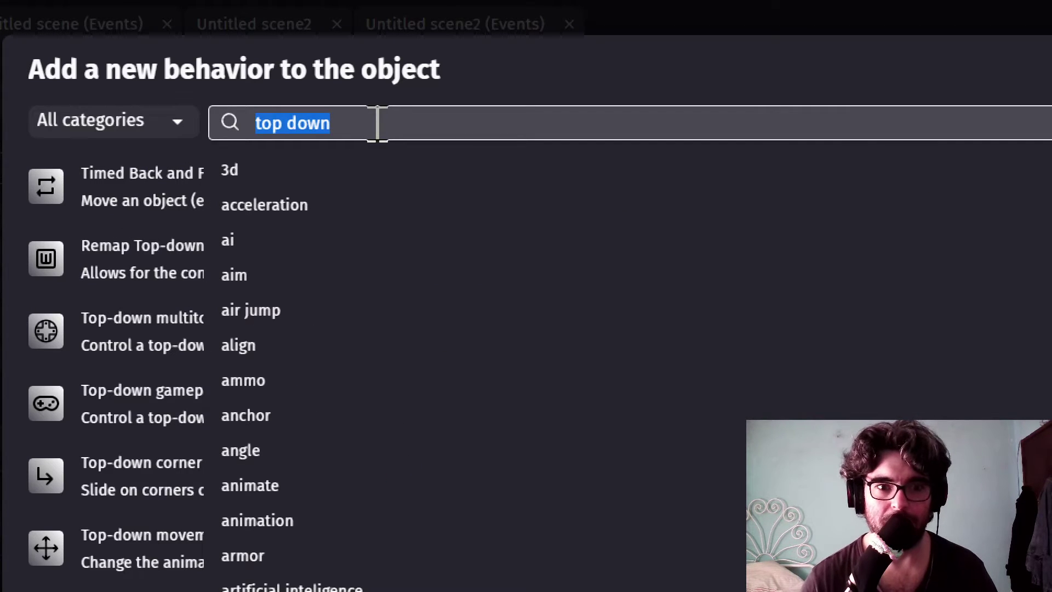
pyautogui.write('sn')
pyautogui.press('BackSpace')
pyautogui.write('moo')
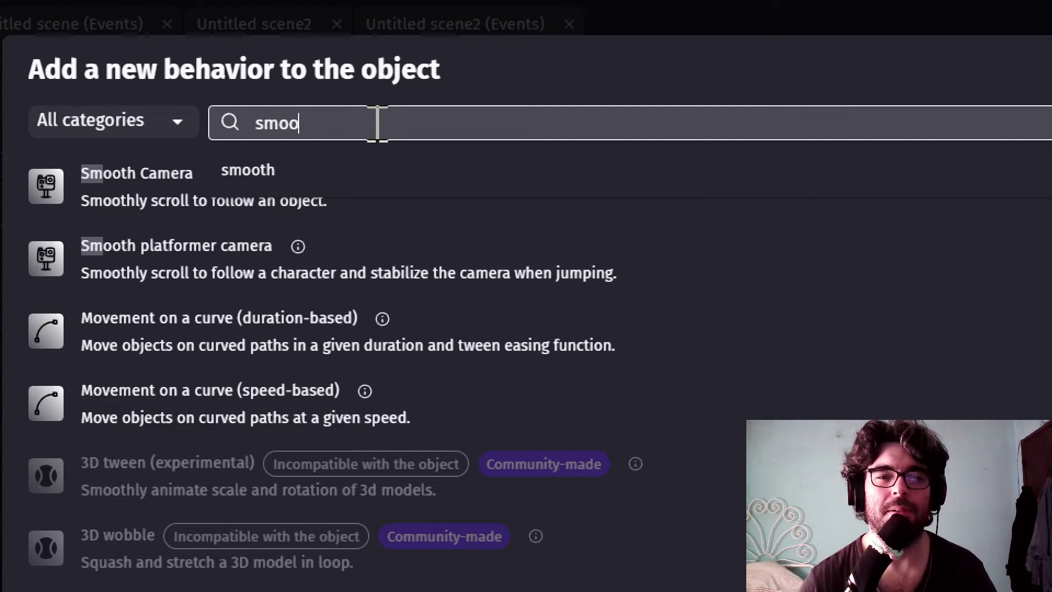
pyautogui.write('th camera')
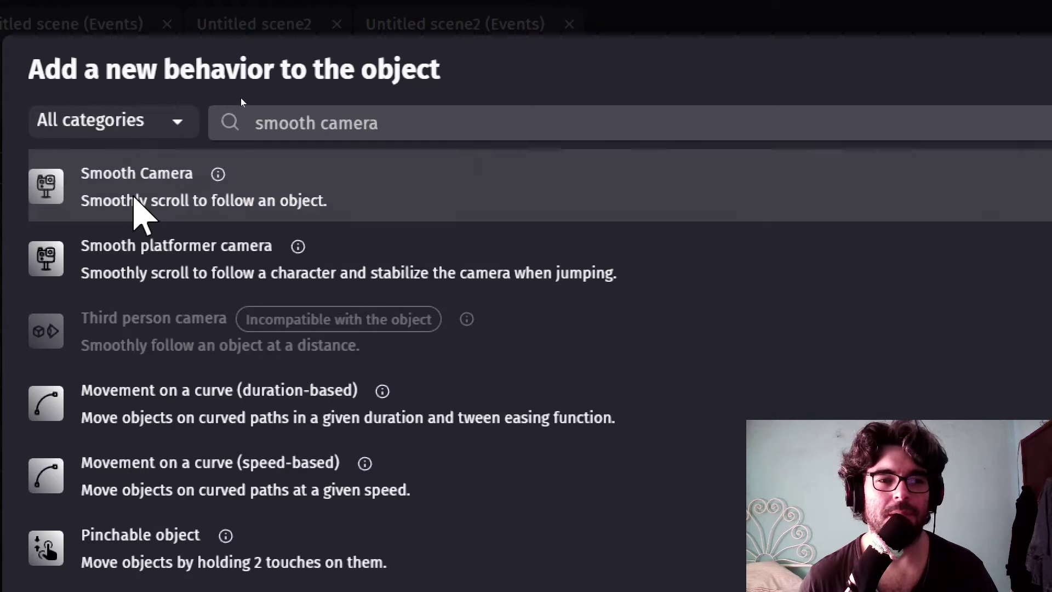
pyautogui.click(137, 211)
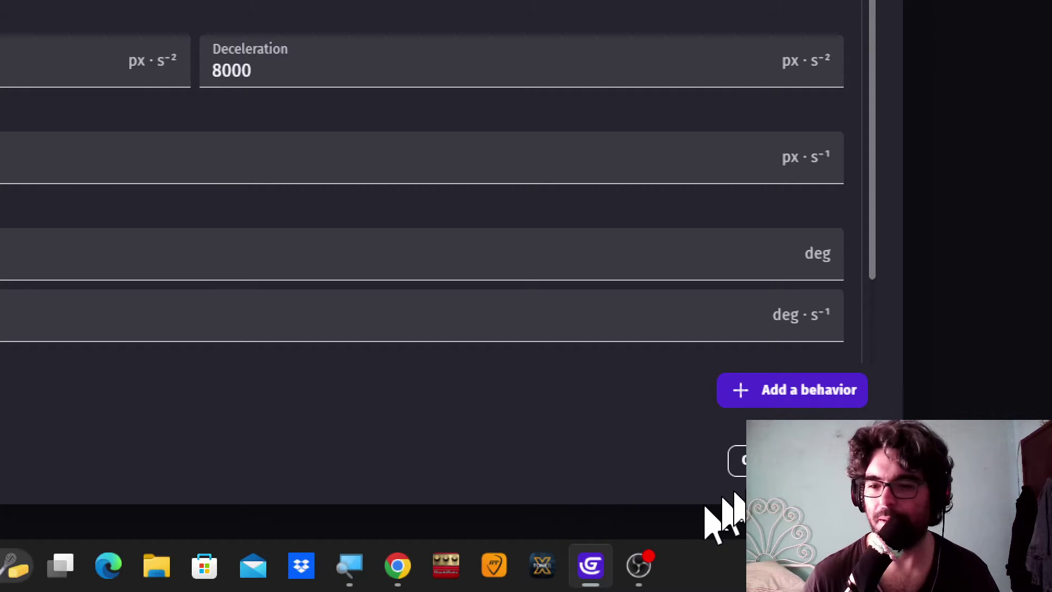
pyautogui.click(839, 461)
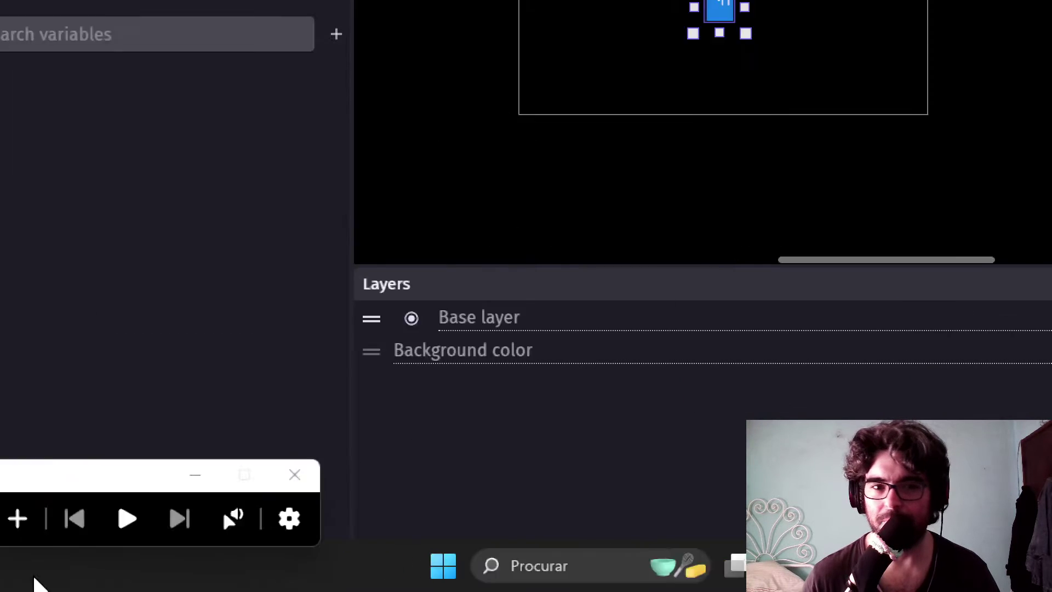
pyautogui.click(77, 519)
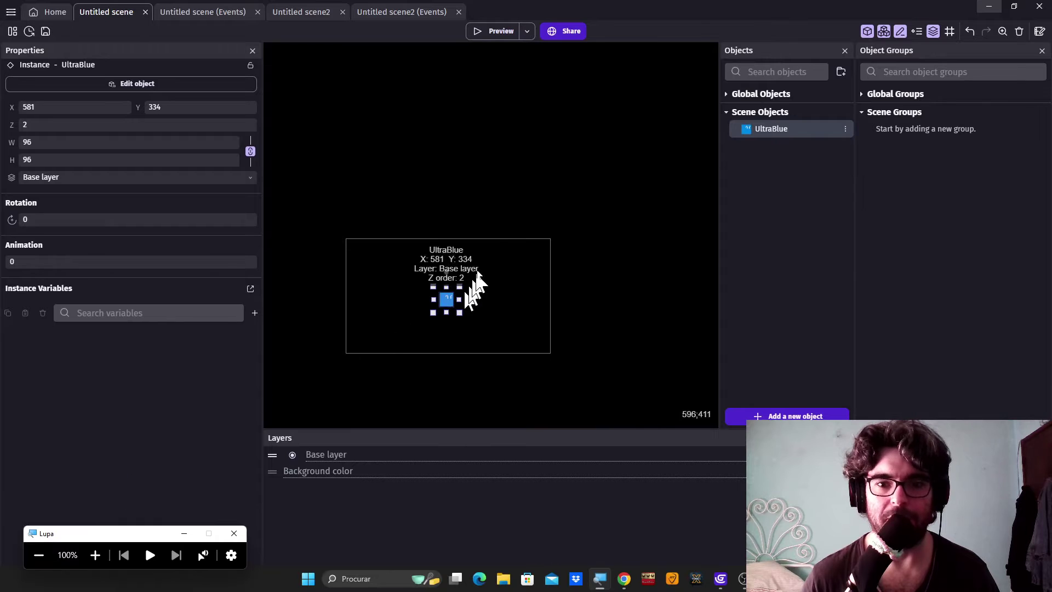
# - Preview the scene again to test the camera following the moving character, and close the preview
pyautogui.click(500, 31)
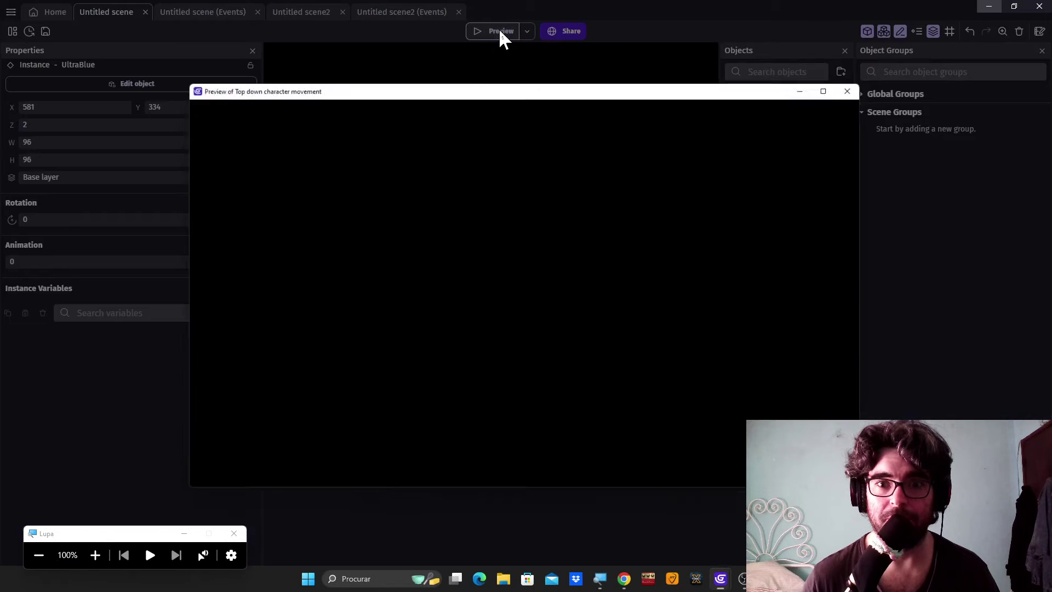
pyautogui.press('Left')
pyautogui.press('Up')
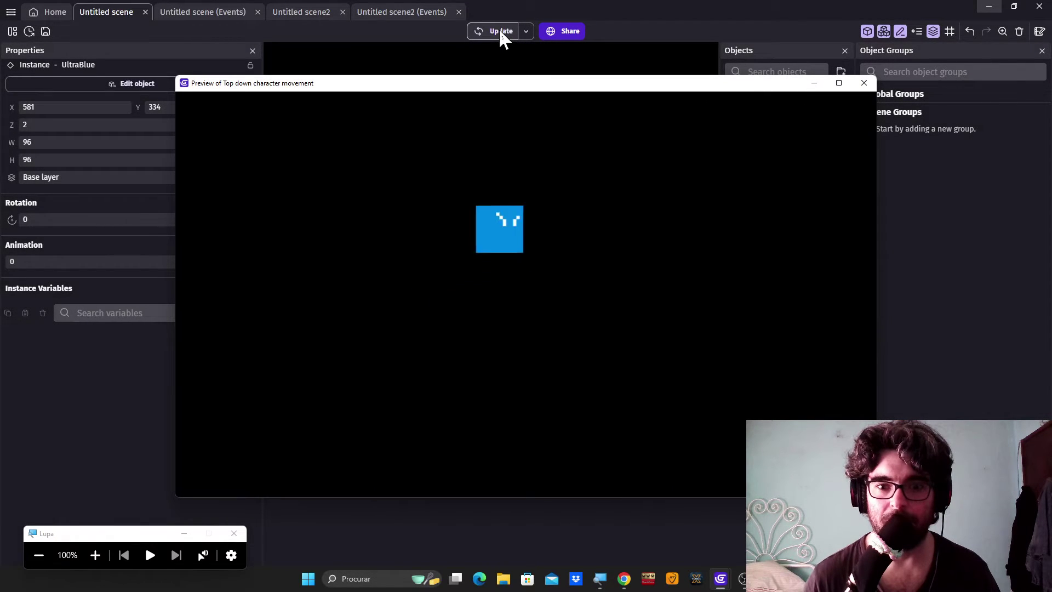
pyautogui.press('Right')
pyautogui.press('Down')
pyautogui.press('Up')
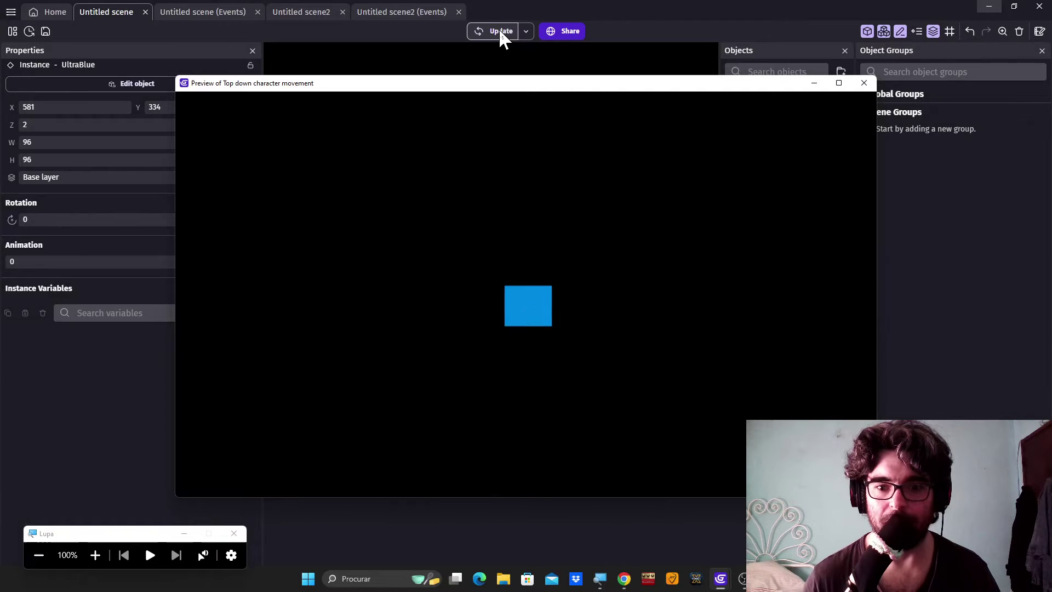
pyautogui.press('Down')
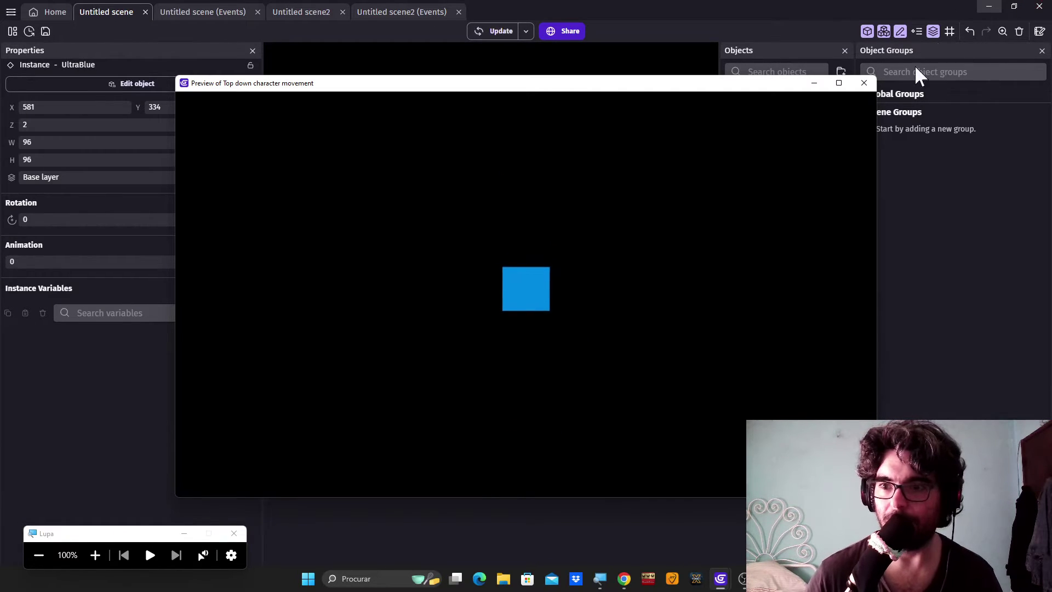
pyautogui.click(864, 84)
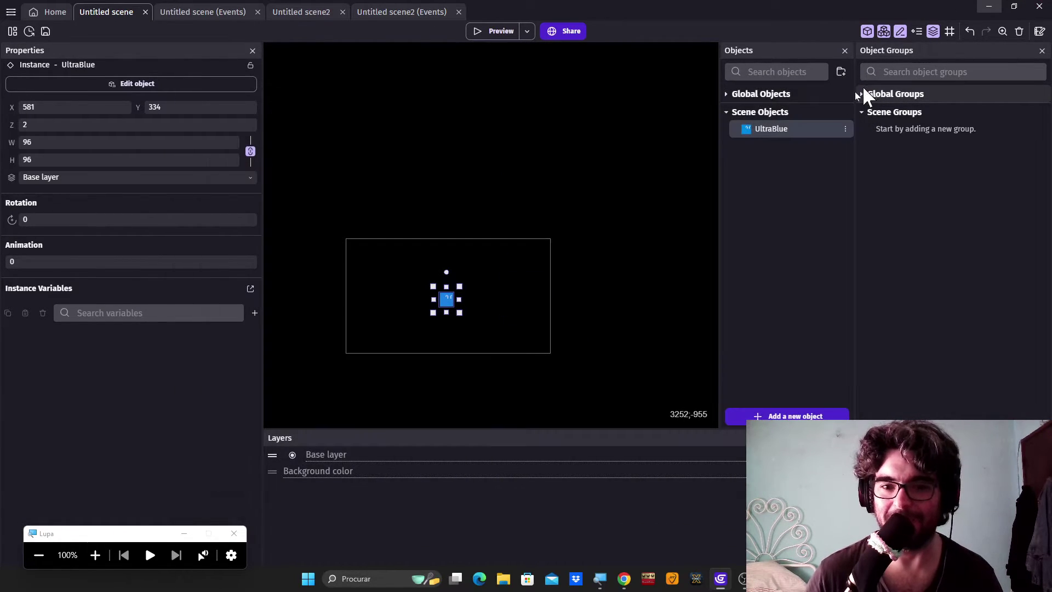
pyautogui.click(557, 207)
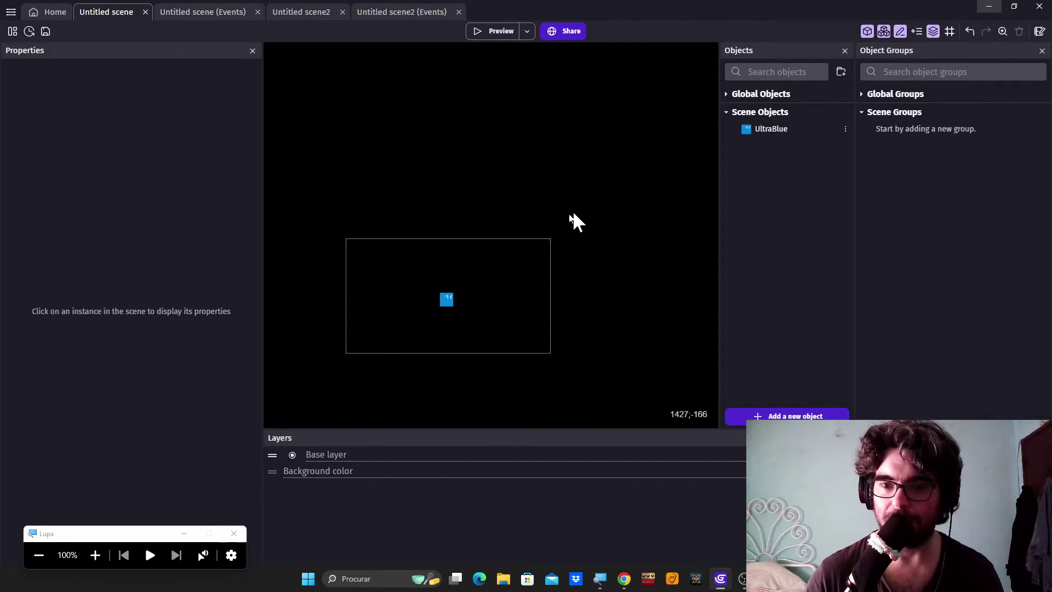
pyautogui.click(95, 555)
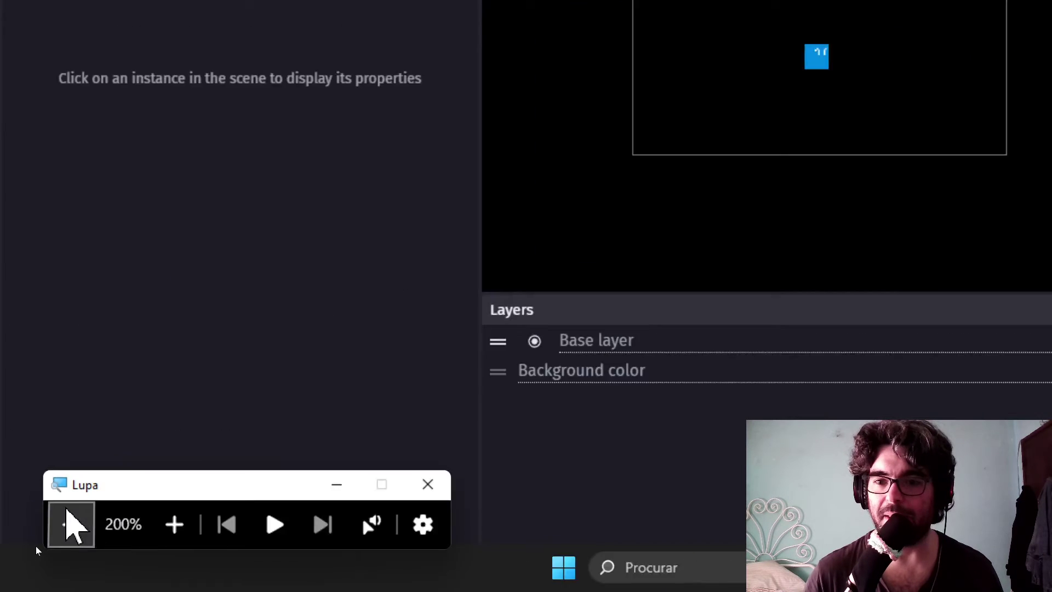
pyautogui.click(70, 525)
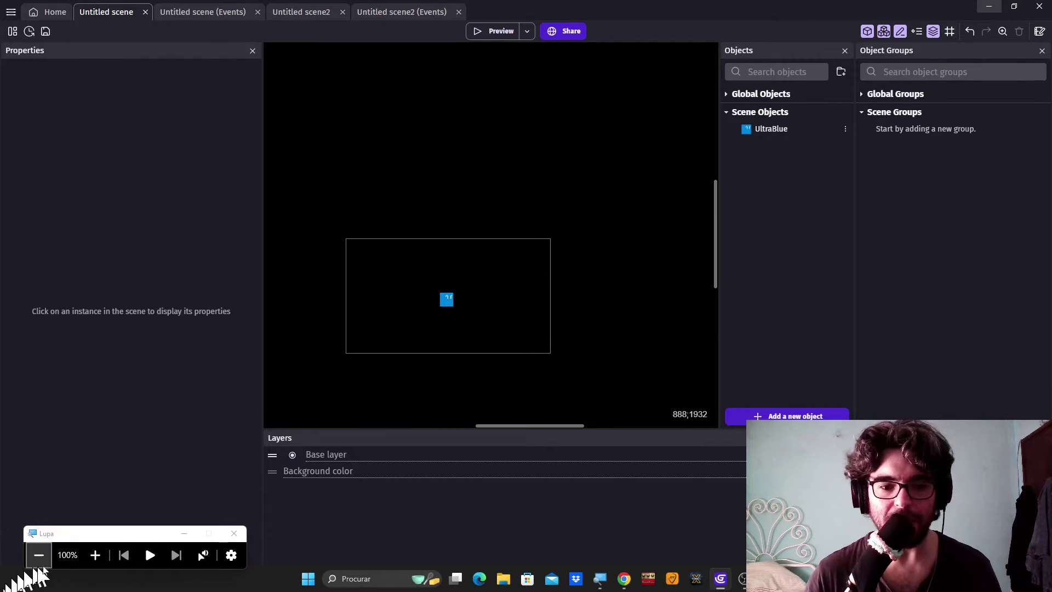
# - Show the grid in the scene editor
pyautogui.click(95, 556)
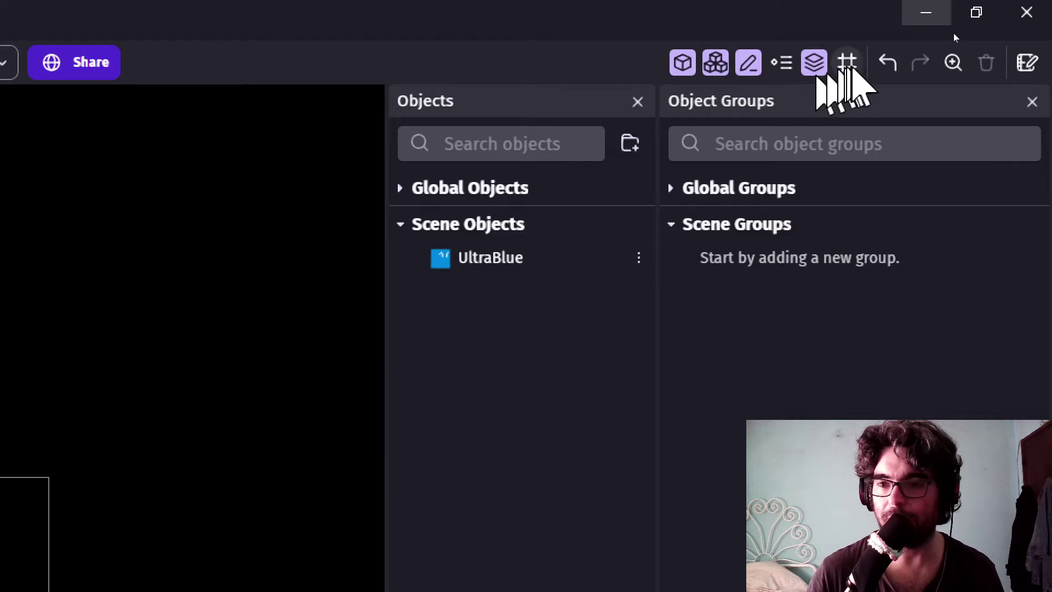
pyautogui.click(847, 63)
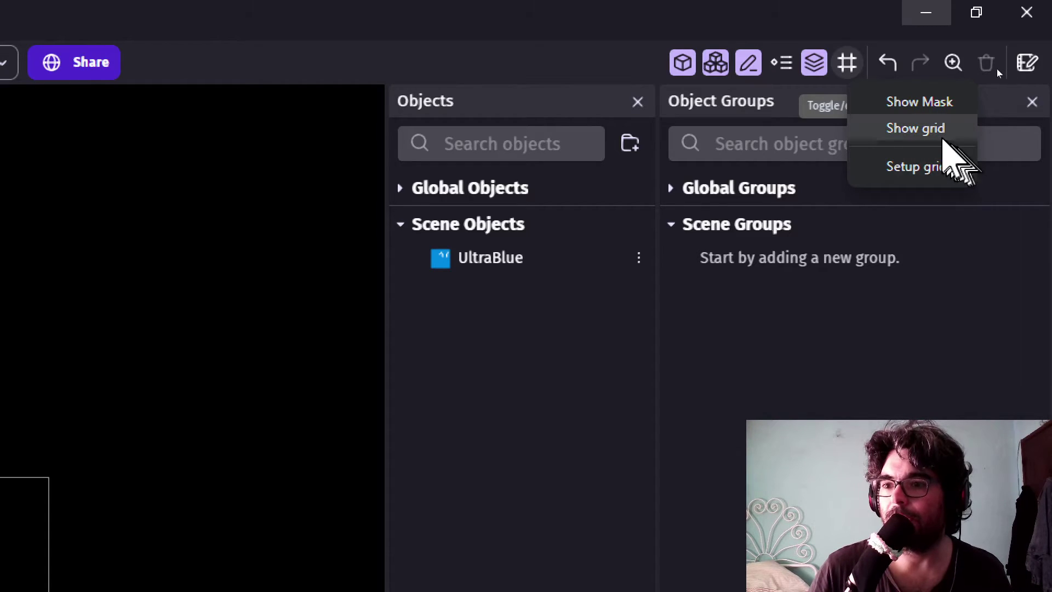
pyautogui.click(940, 135)
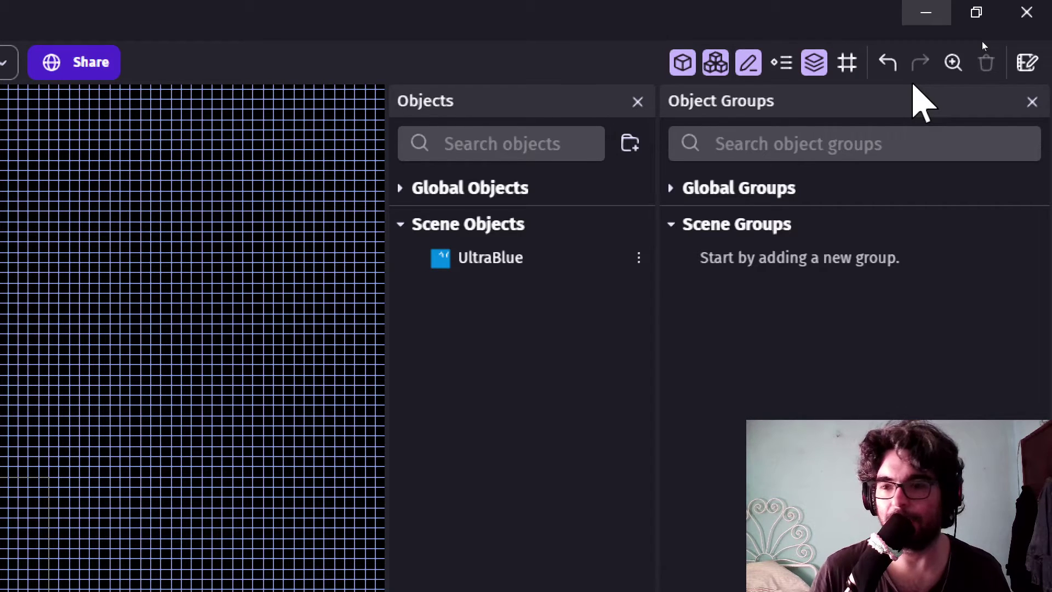
# - Set the scene grid's cell width and cell height to 96 pixels each
pyautogui.click(848, 63)
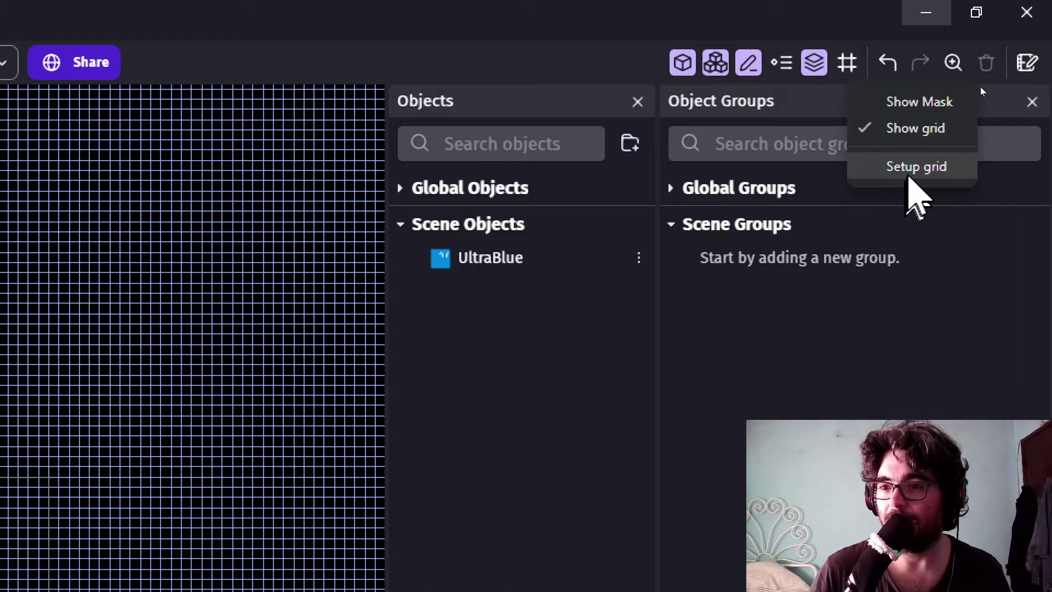
pyautogui.click(910, 176)
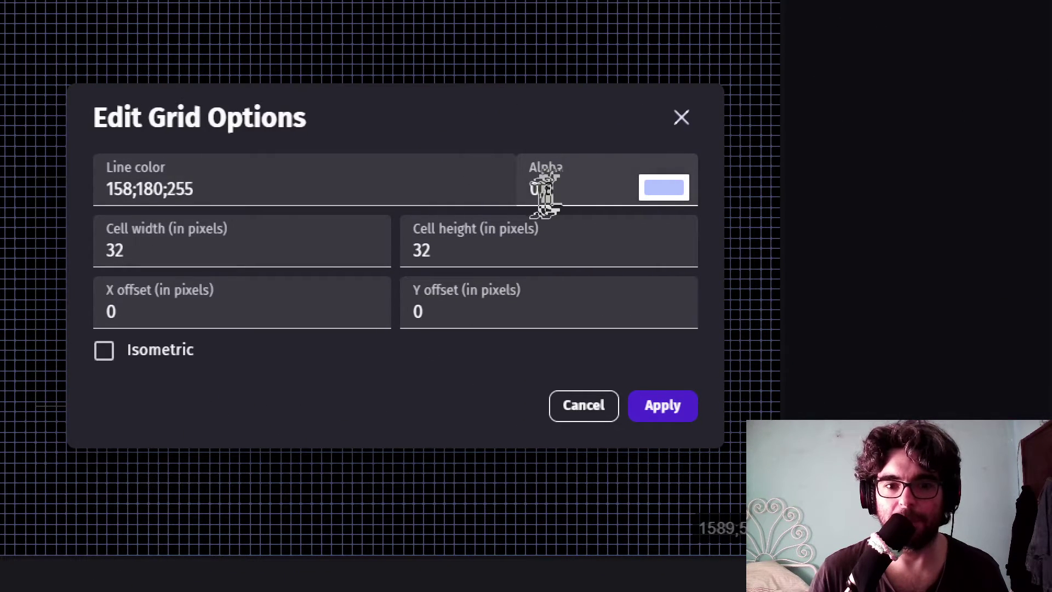
pyautogui.click(116, 250)
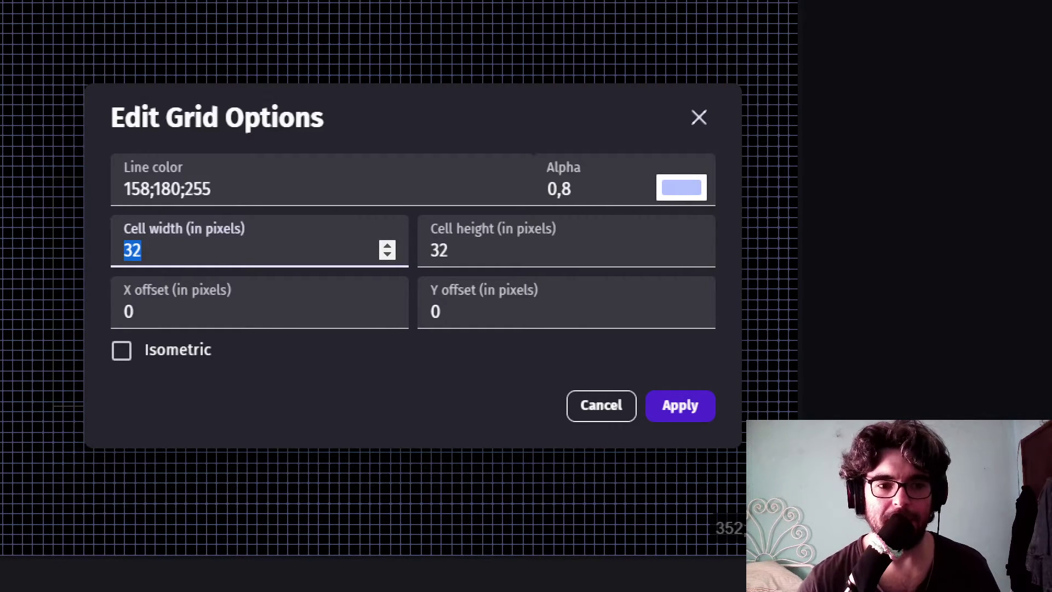
pyautogui.write('96')
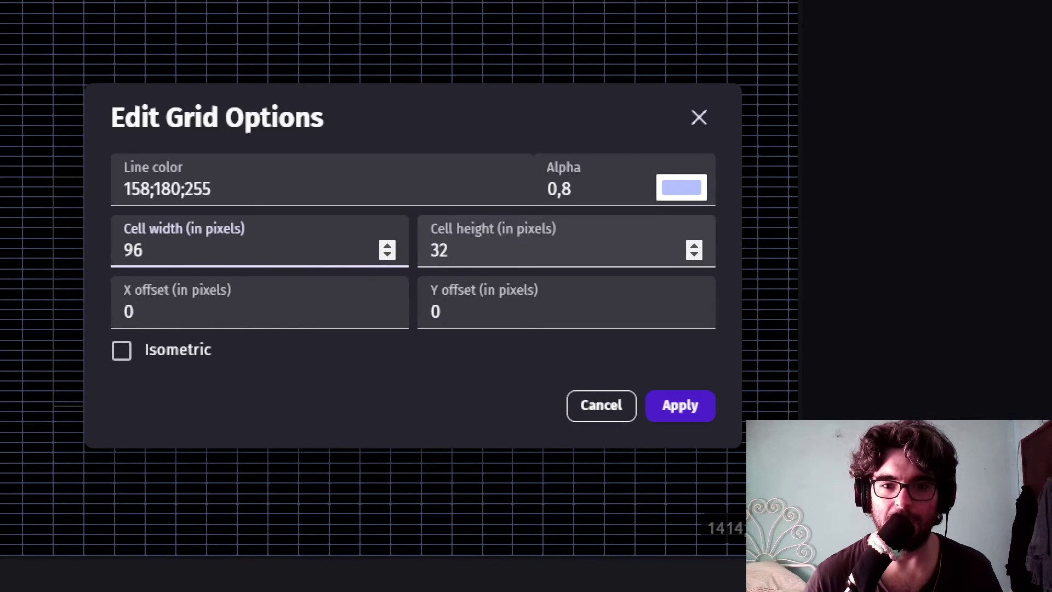
pyautogui.doubleClick(510, 254)
pyautogui.write('96')
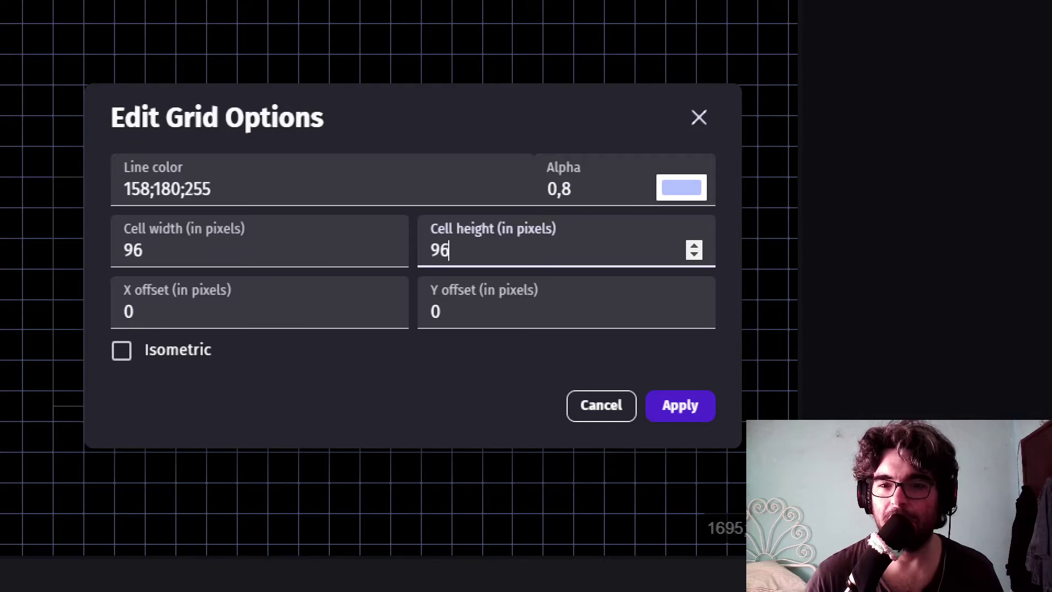
# - Set the grid line color to black (0;0;0) and apply the grid options
pyautogui.click(685, 189)
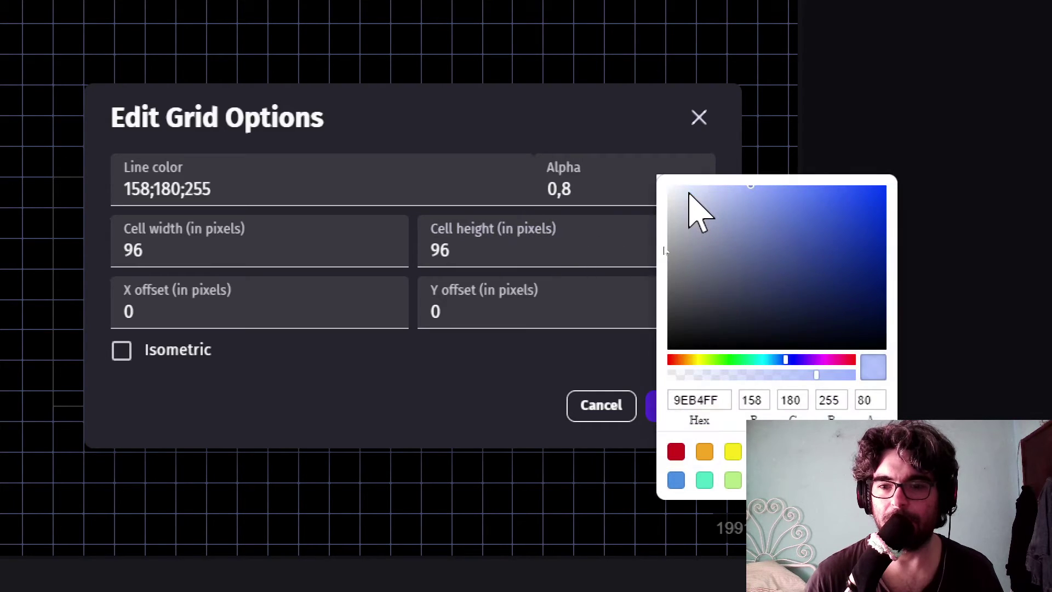
pyautogui.moveTo(692, 285); pyautogui.dragTo(633, 352)
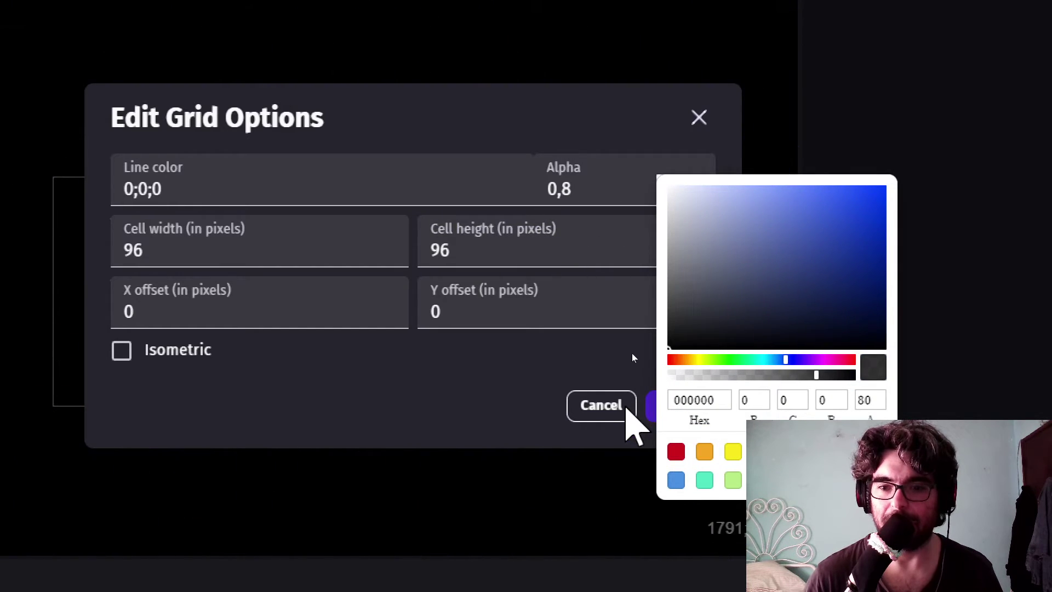
pyautogui.click(579, 341)
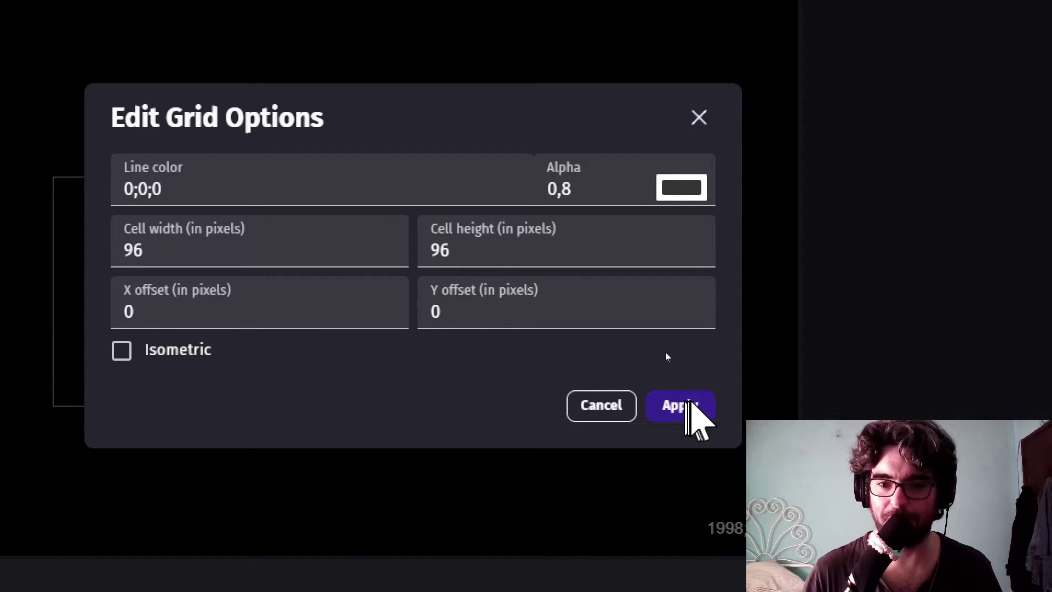
pyautogui.click(684, 415)
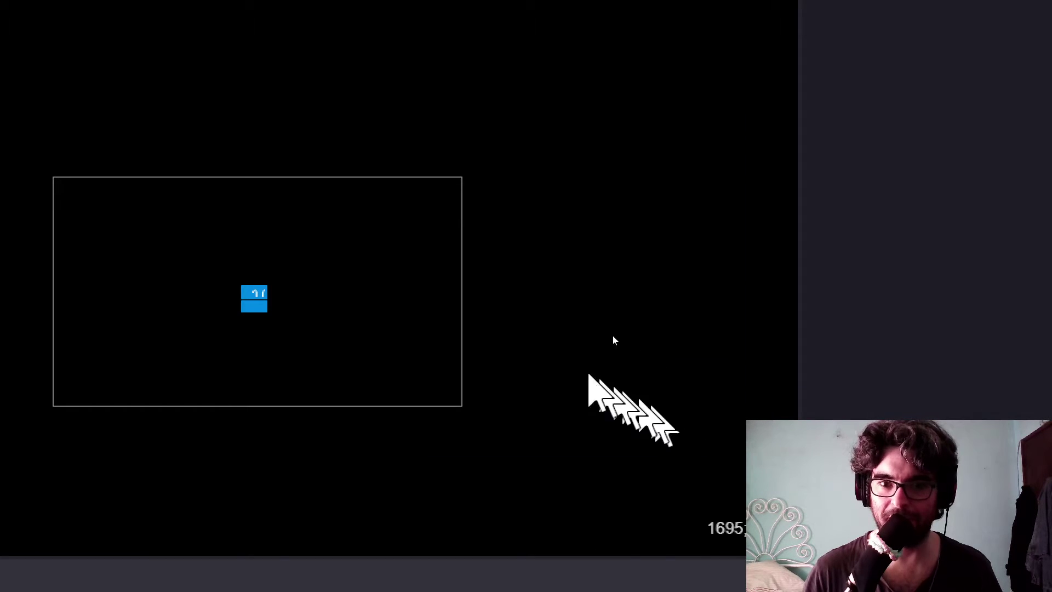
pyautogui.scroll(-6, 426, 321)
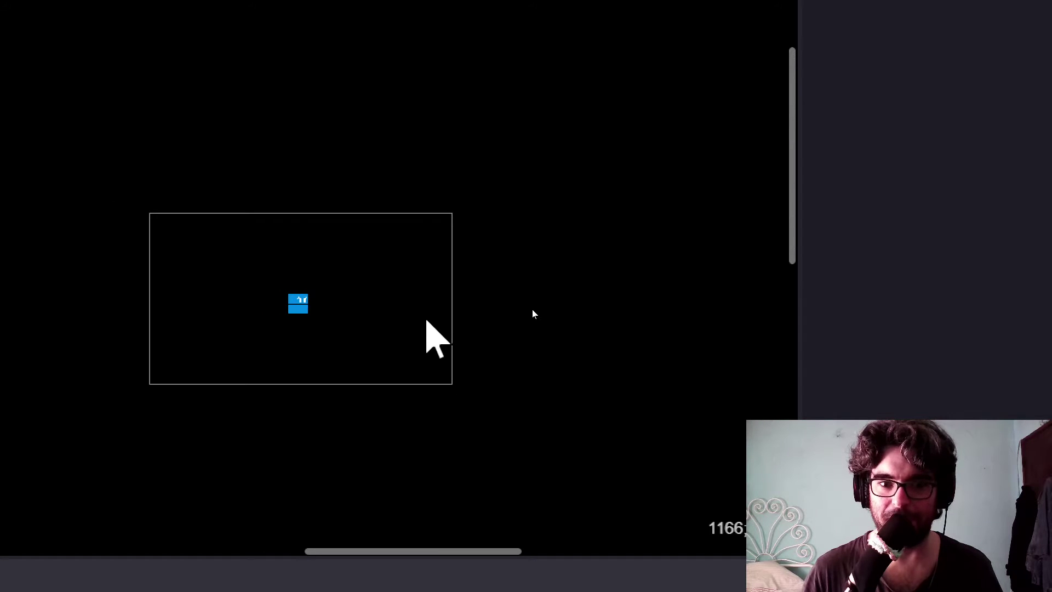
# - Try placing the UltraBlue character in the upper-left grid cell of the scene's game window frame
pyautogui.scroll(11, 289, 296)
pyautogui.scroll(6, 289, 326)
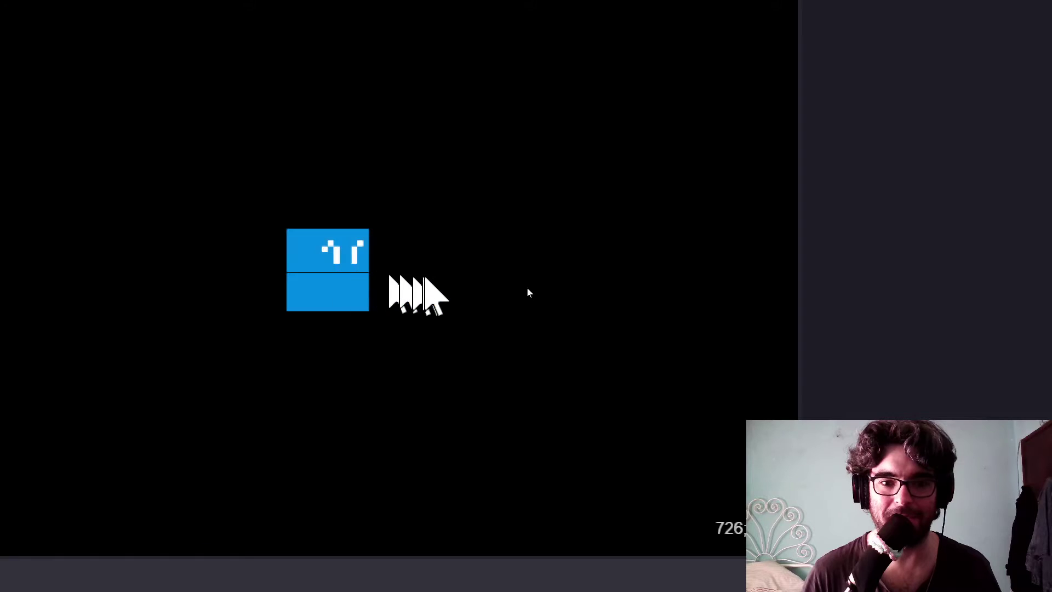
pyautogui.scroll(-6, 337, 350)
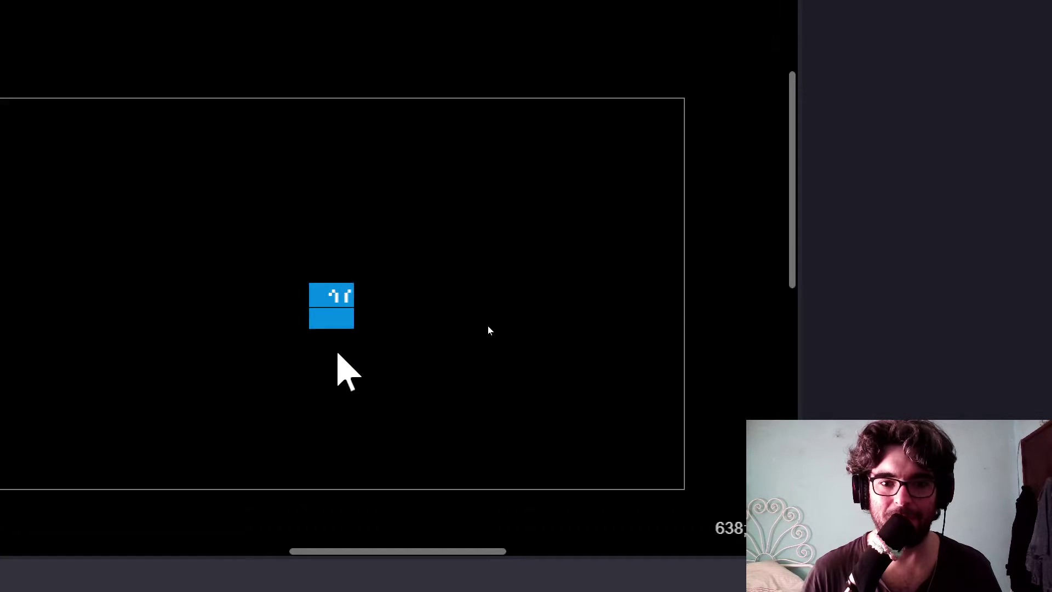
pyautogui.scroll(-1, 339, 349)
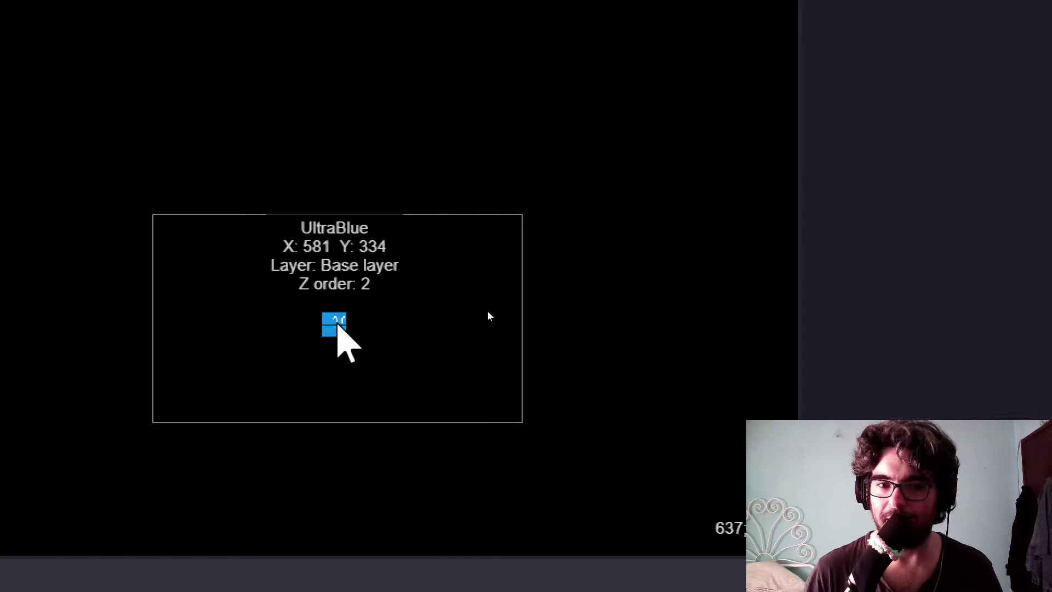
pyautogui.moveTo(338, 324); pyautogui.dragTo(180, 233)
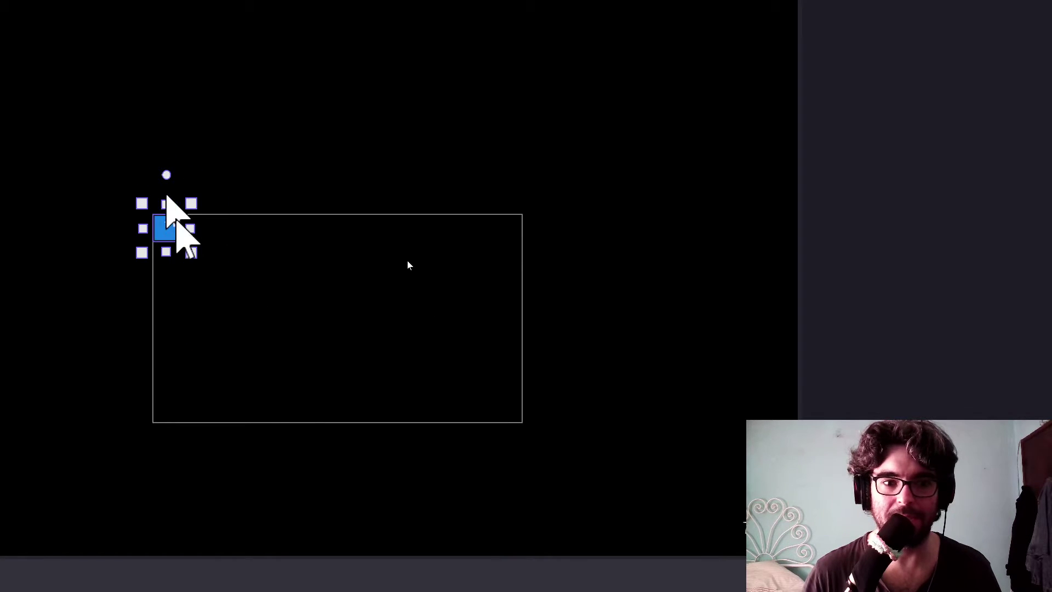
pyautogui.click(280, 342)
# - Move the UltraBlue character from the frame's upper-left corner to near the middle of the frame and deselect it
pyautogui.keyDown('ctrl'); pyautogui.scroll(-3, 246, 329); pyautogui.keyUp('ctrl')
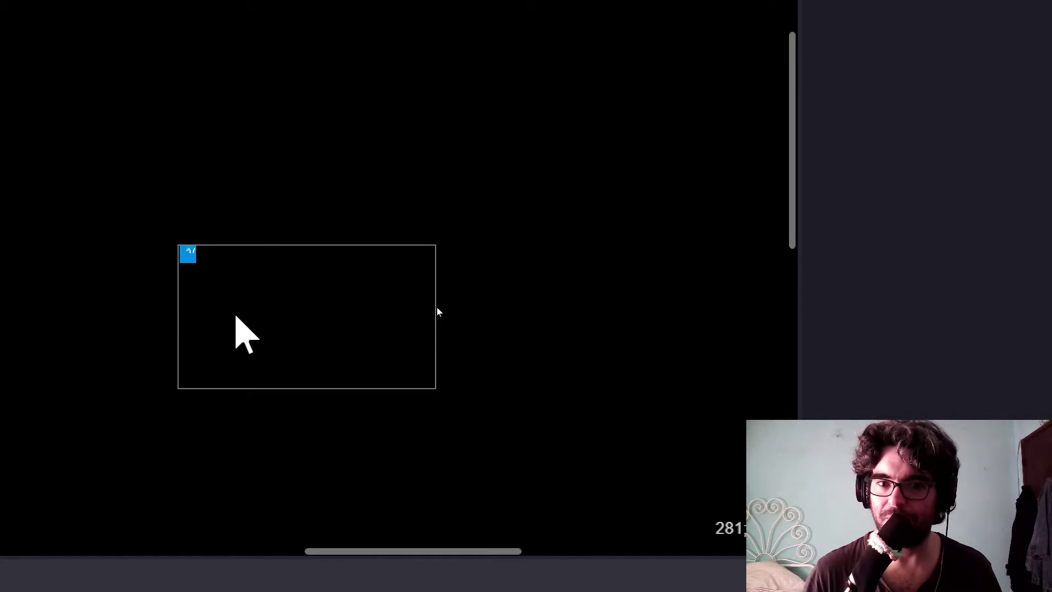
pyautogui.moveTo(189, 257); pyautogui.dragTo(304, 333)
pyautogui.click(380, 342)
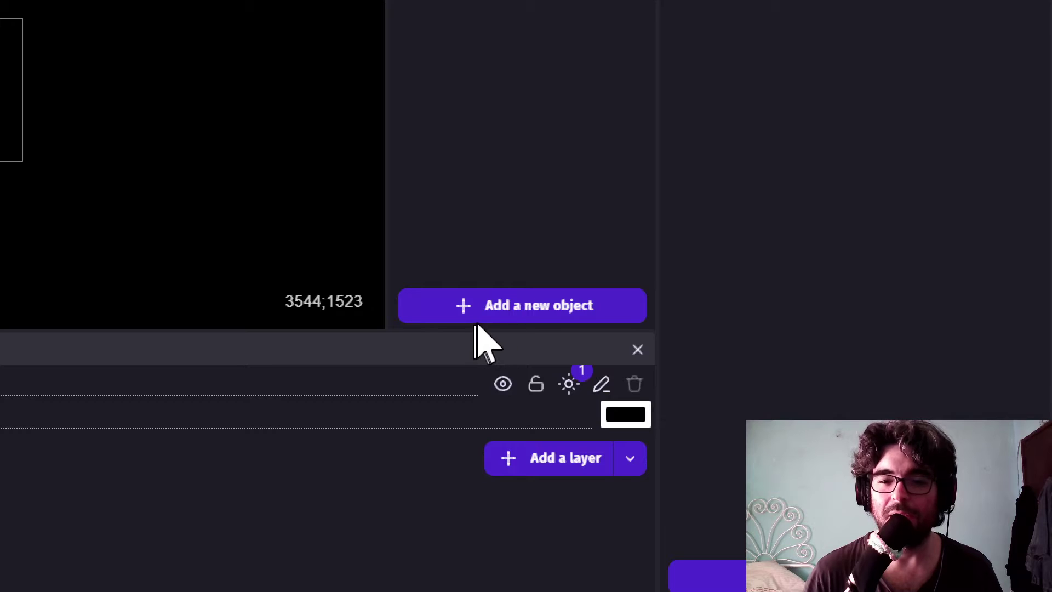
# - Add a new Sprite object to the scene and name it SpawnUp
pyautogui.click(502, 308)
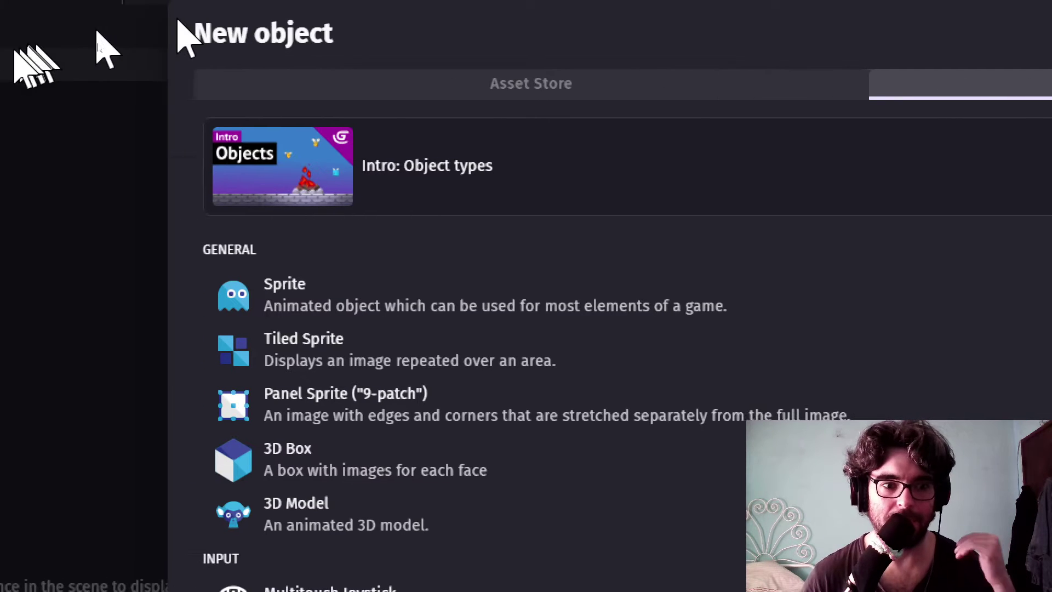
pyautogui.click(294, 296)
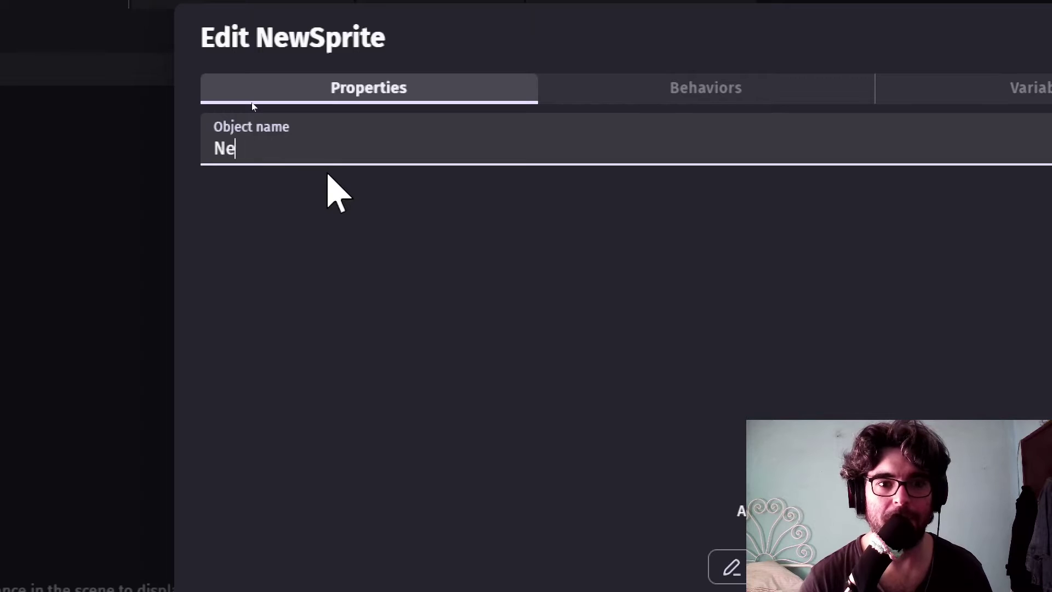
pyautogui.press('BackSpace')
pyautogui.press('BackSpace')
pyautogui.write('M')
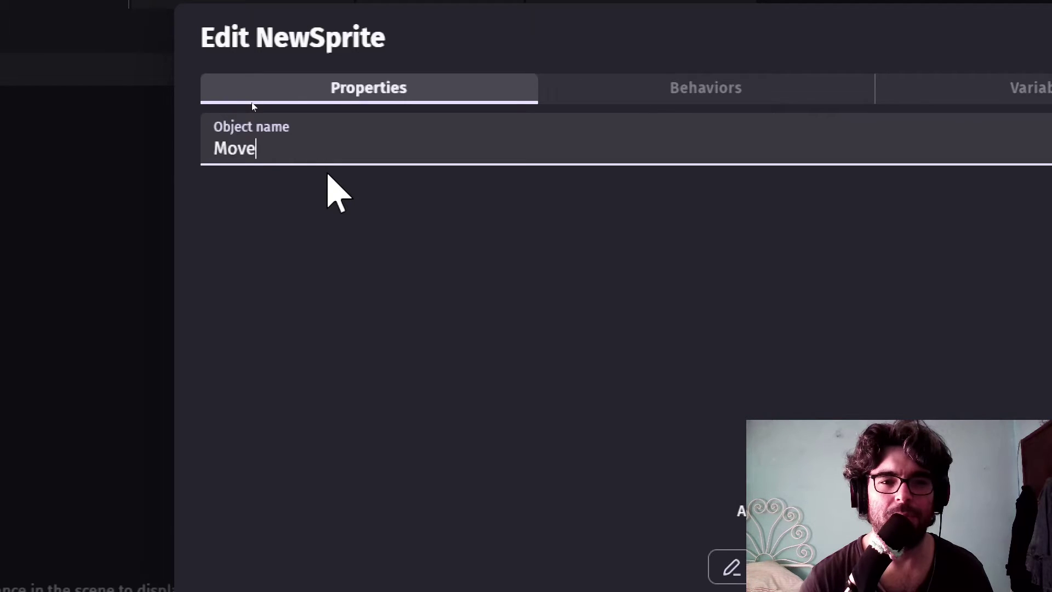
pyautogui.write('ov')
pyautogui.press('BackSpace')
pyautogui.press('BackSpace')
pyautogui.press('BackSpace')
pyautogui.write('S')
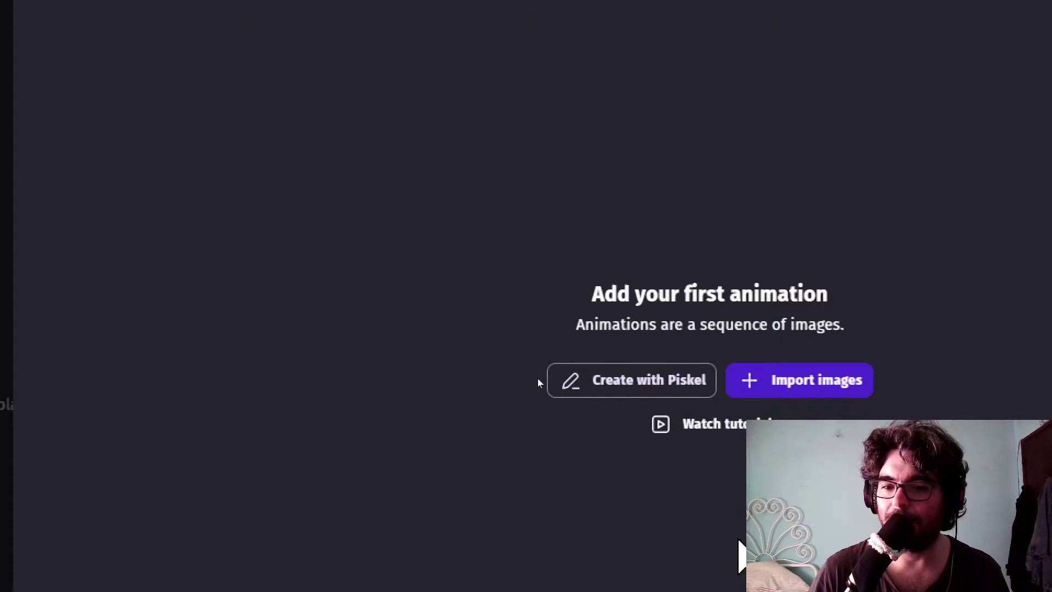
# - Create the SpawnUp image in Piskel and resize its canvas to 96 by 96 px
pyautogui.click(624, 384)
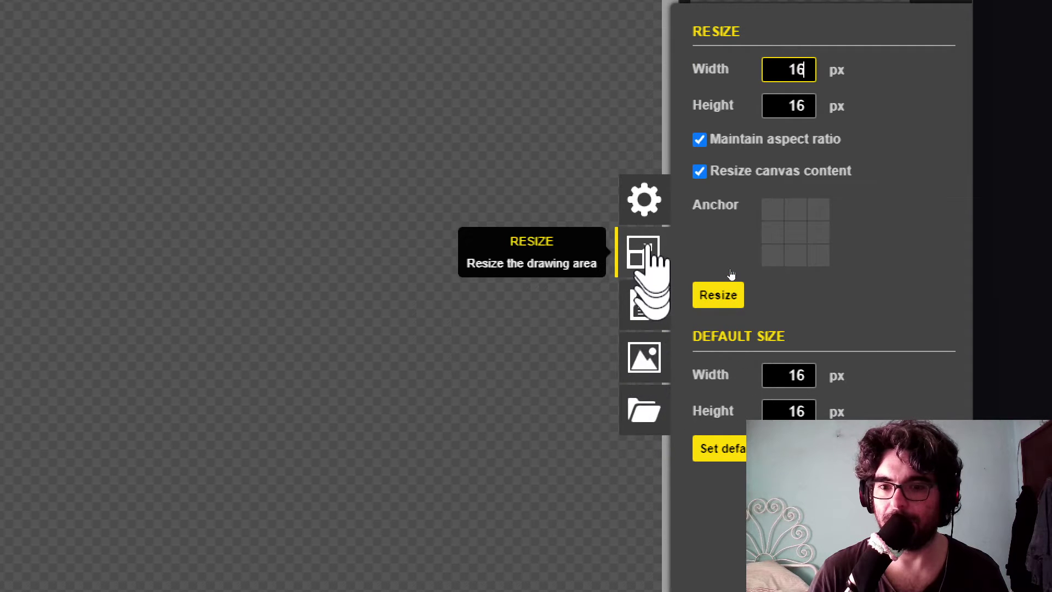
pyautogui.click(648, 249)
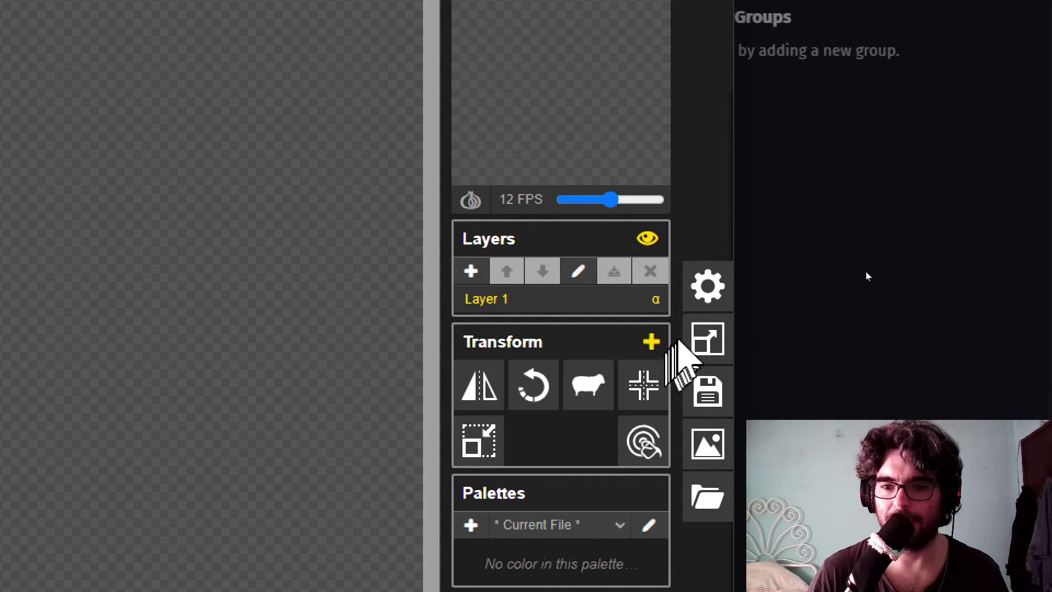
pyautogui.click(707, 343)
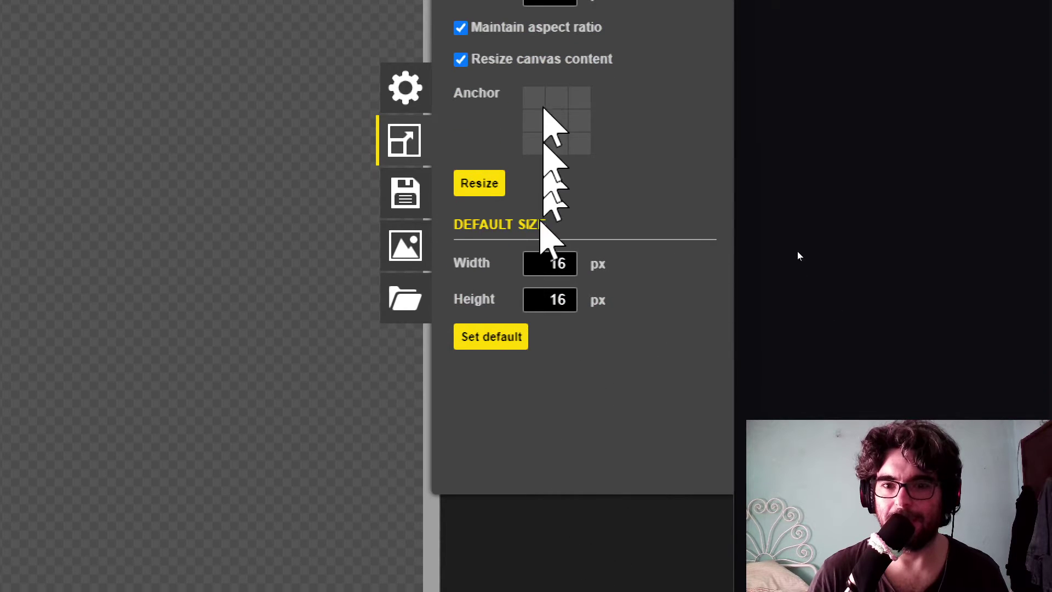
pyautogui.click(574, 266)
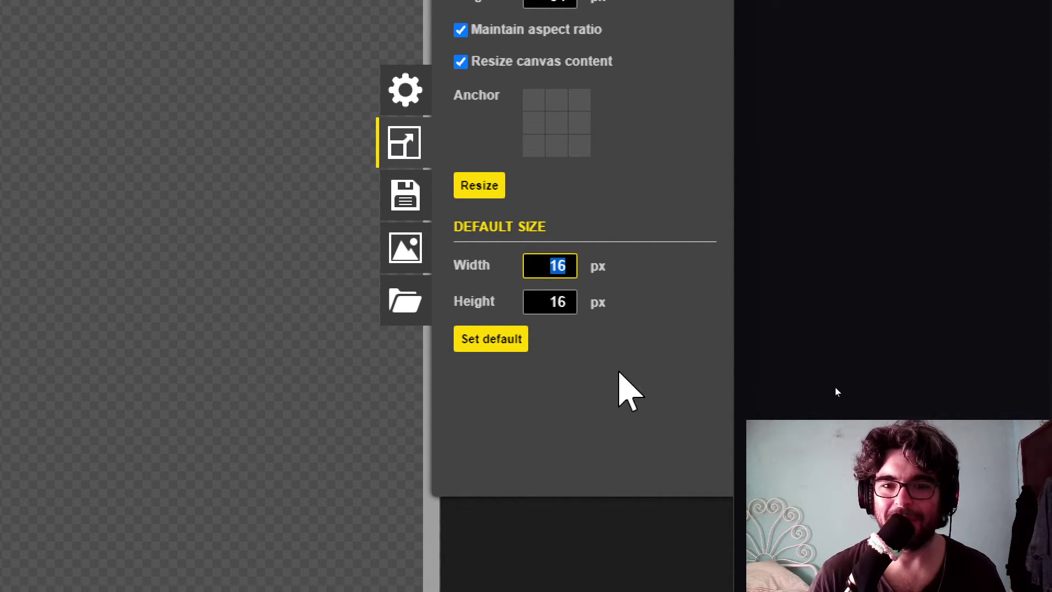
pyautogui.click(557, 144)
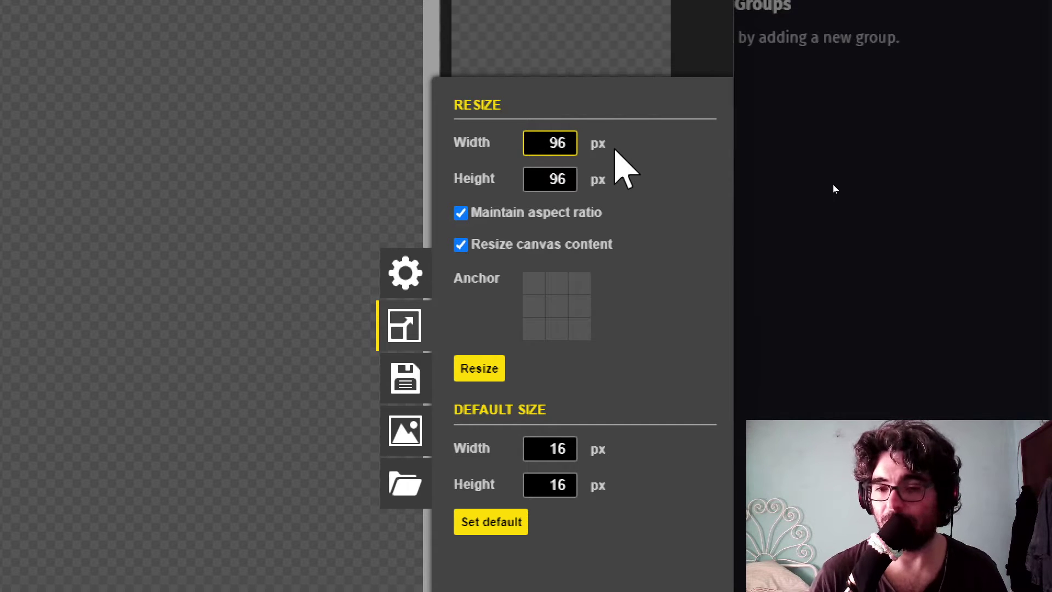
pyautogui.press('Return')
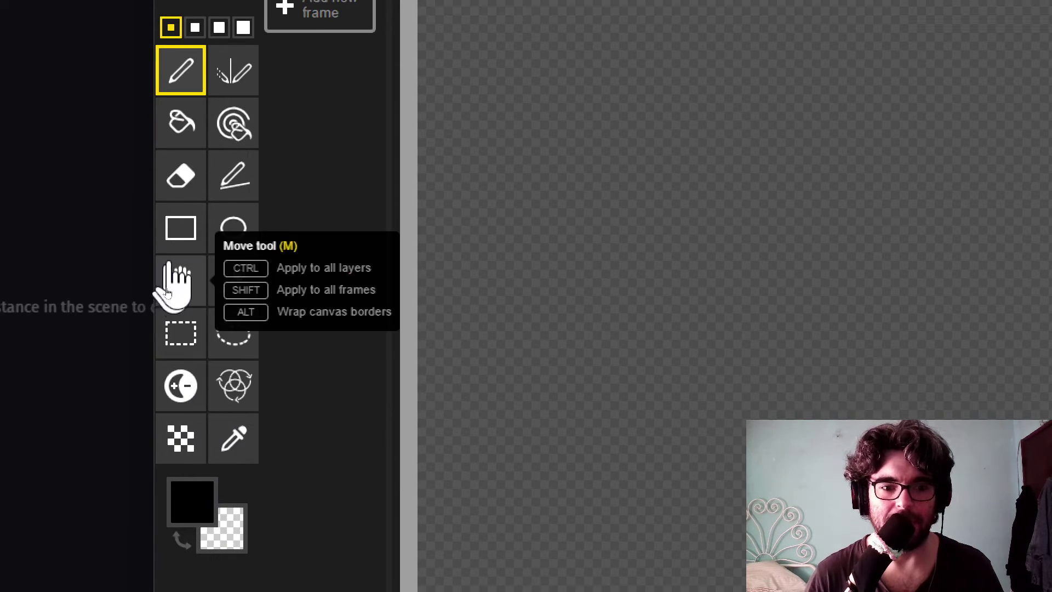
# - Fill the whole canvas with red (#d90000), save the drawing, and apply the SpawnUp object
pyautogui.click(183, 125)
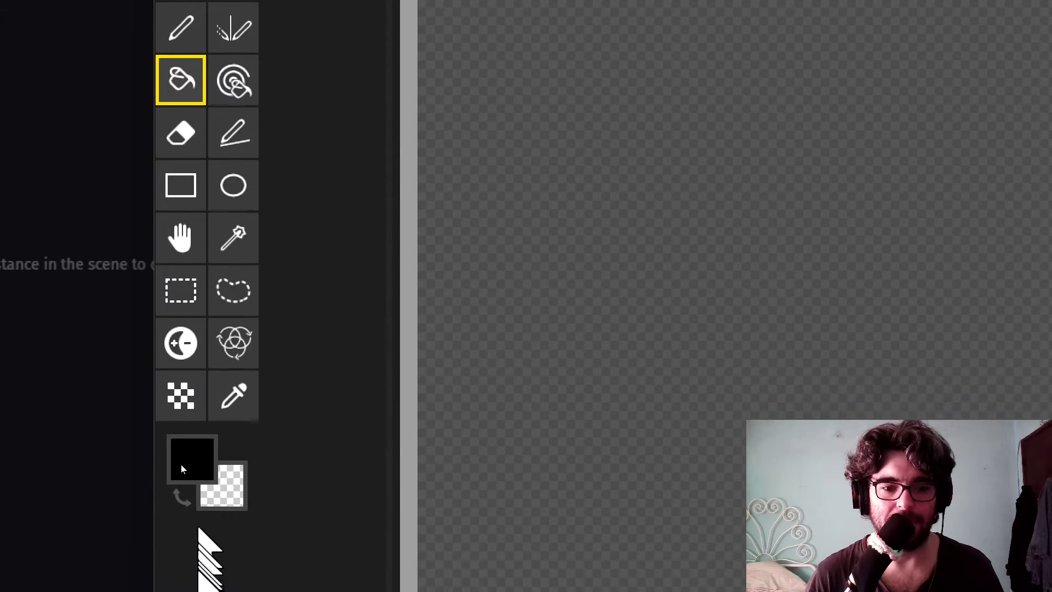
pyautogui.click(193, 516)
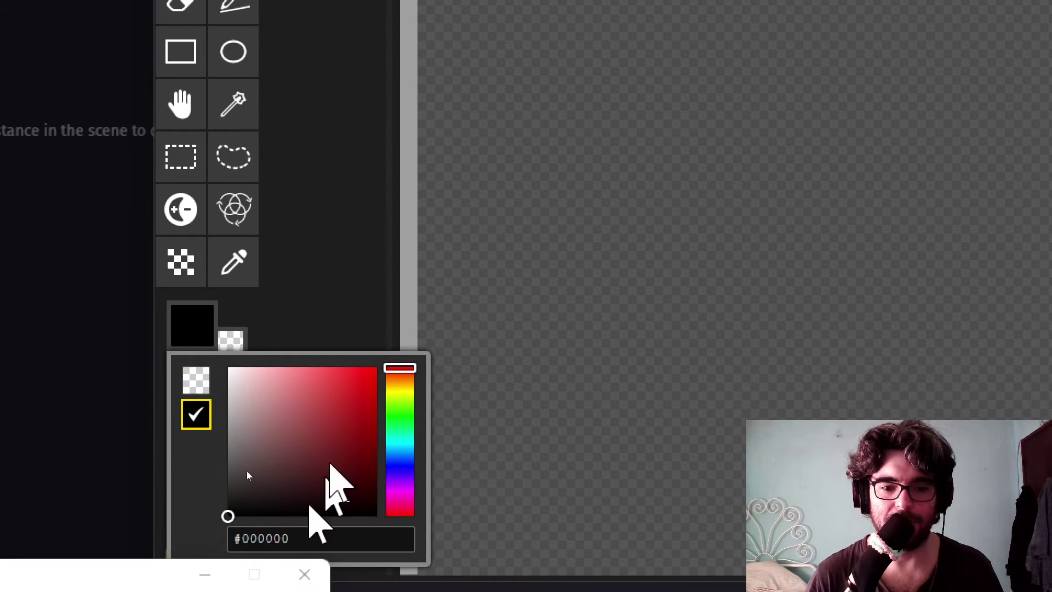
pyautogui.click(376, 508)
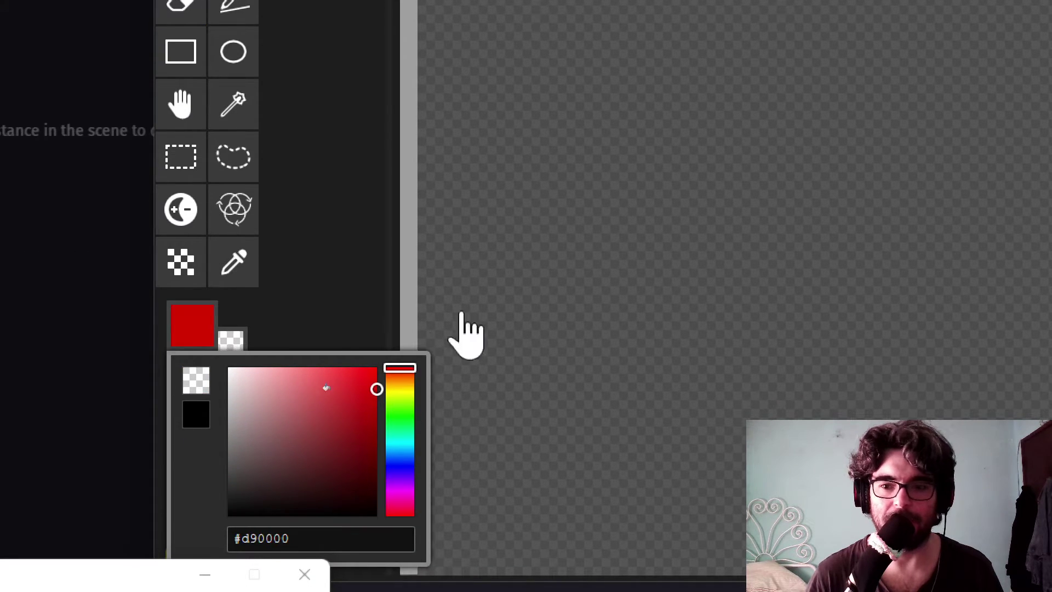
pyautogui.click(695, 122)
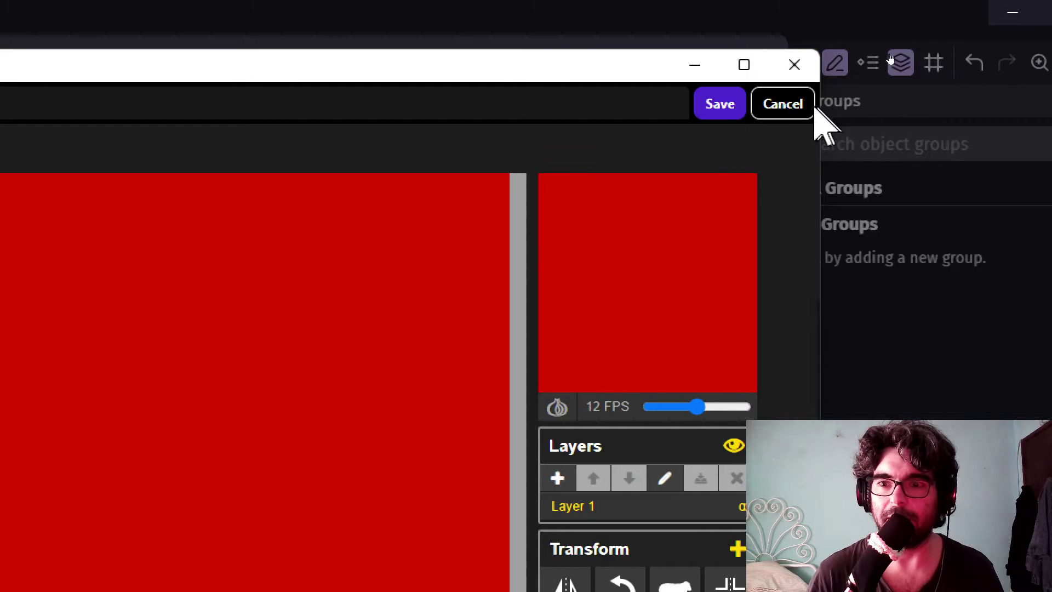
pyautogui.click(737, 107)
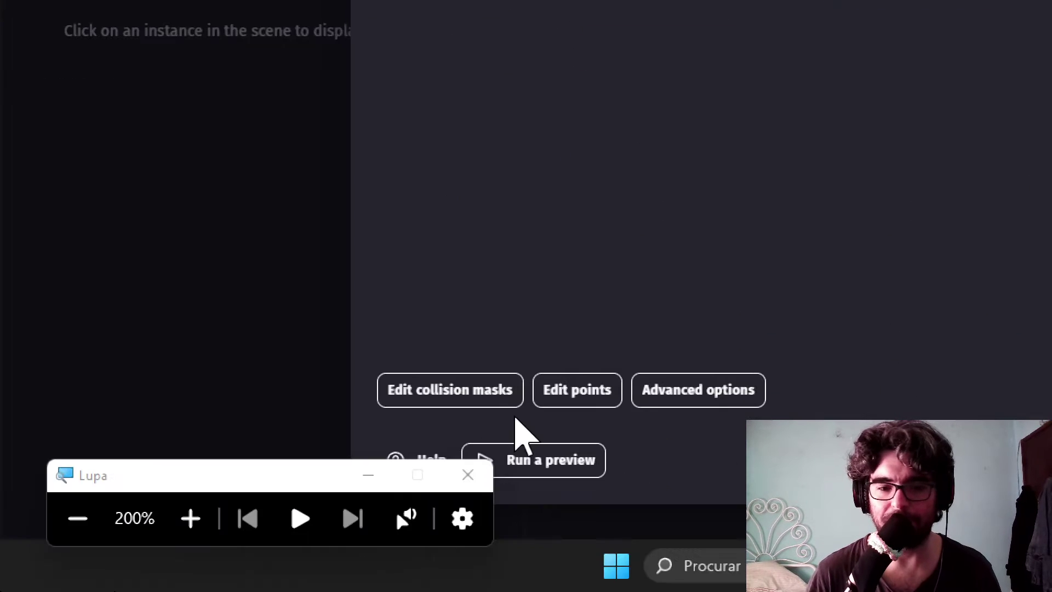
pyautogui.click(77, 517)
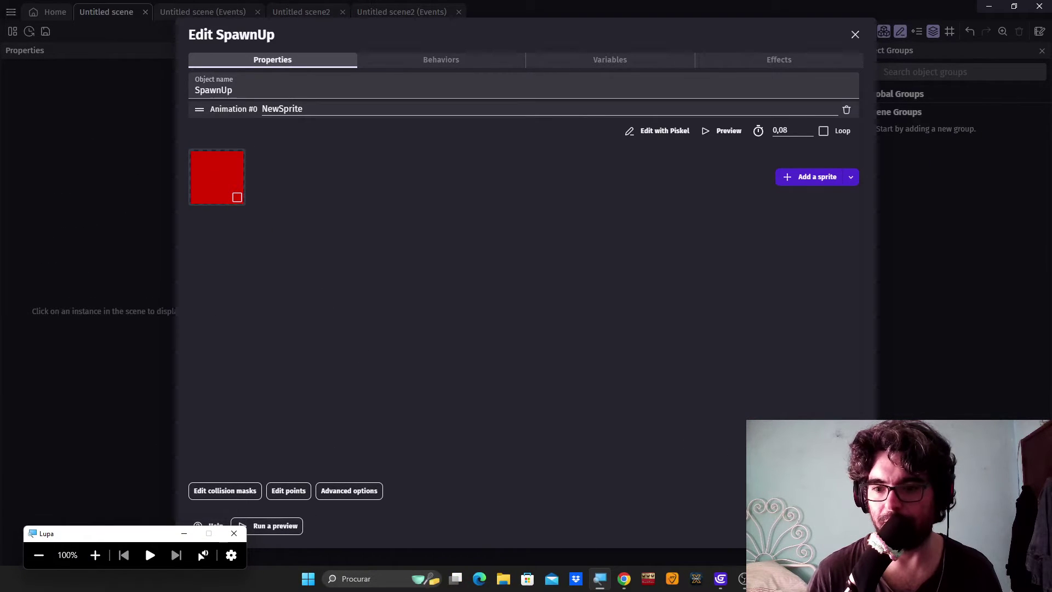
pyautogui.click(847, 527)
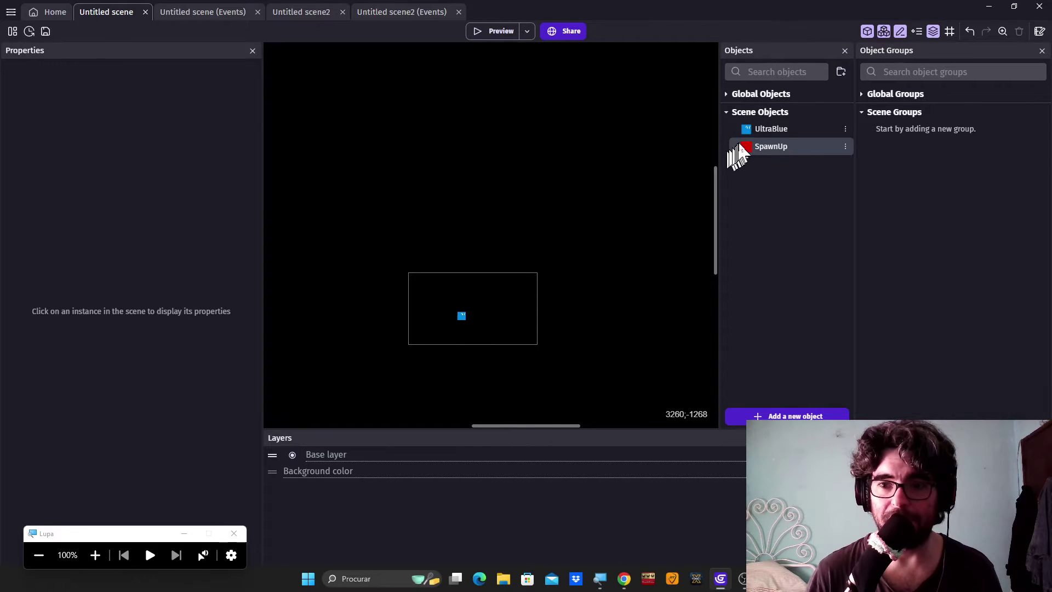
# - Duplicate the SpawnUp object and name the copy SpawnDown
pyautogui.click(95, 554)
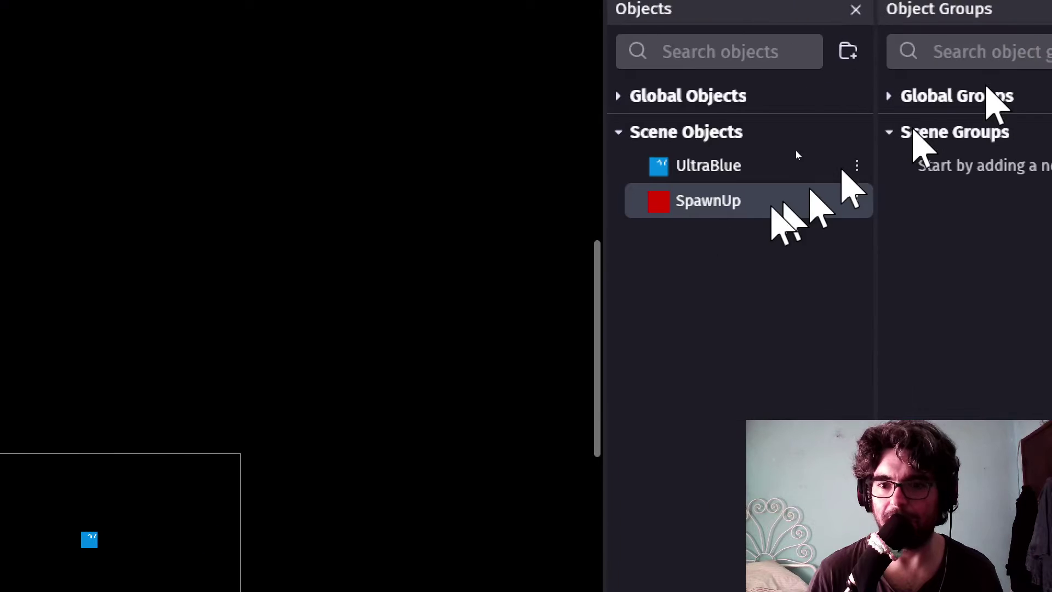
pyautogui.rightClick(678, 211)
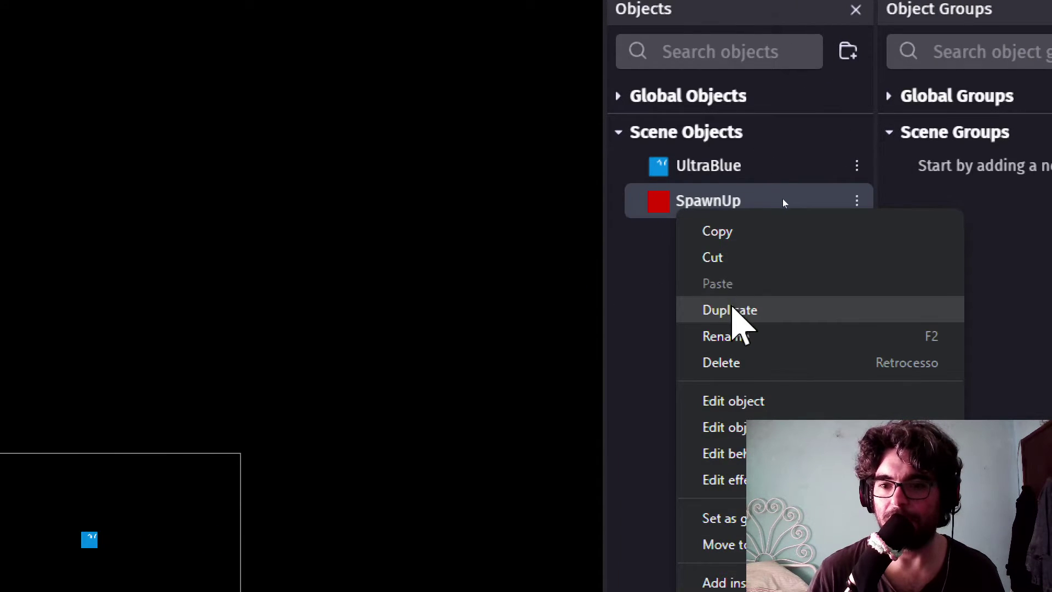
pyautogui.click(733, 310)
pyautogui.press('End')
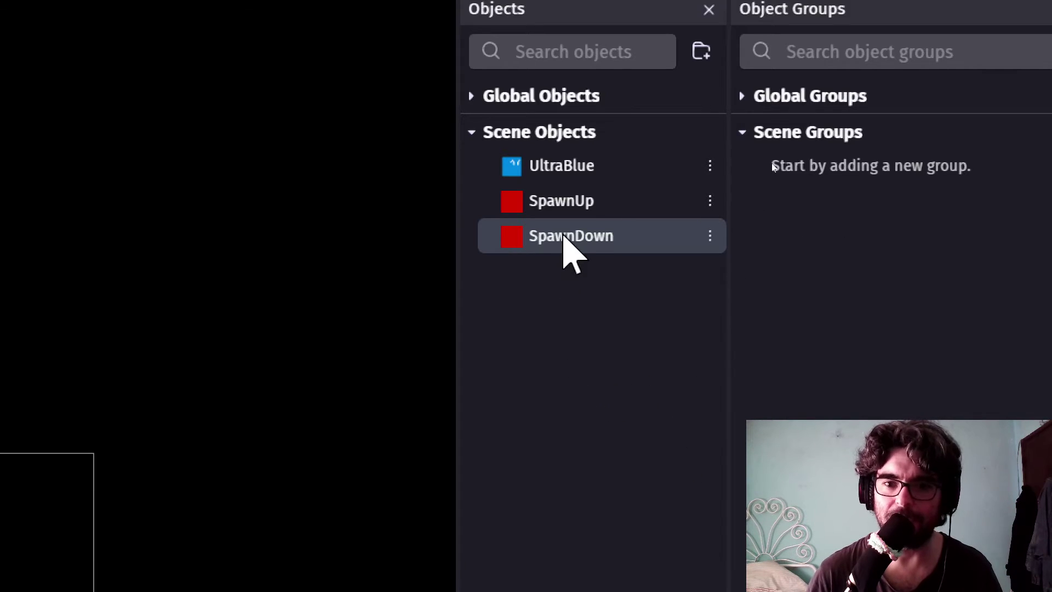
# - Duplicate the SpawnDown object and name the copy SpawnLeft
pyautogui.rightClick(564, 235)
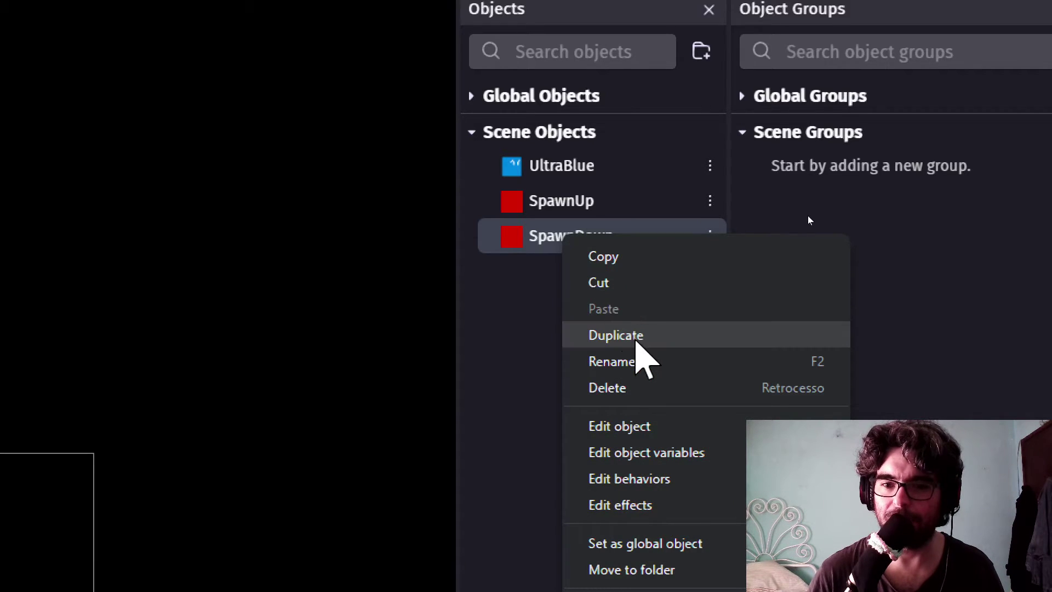
pyautogui.click(636, 336)
pyautogui.press('End')
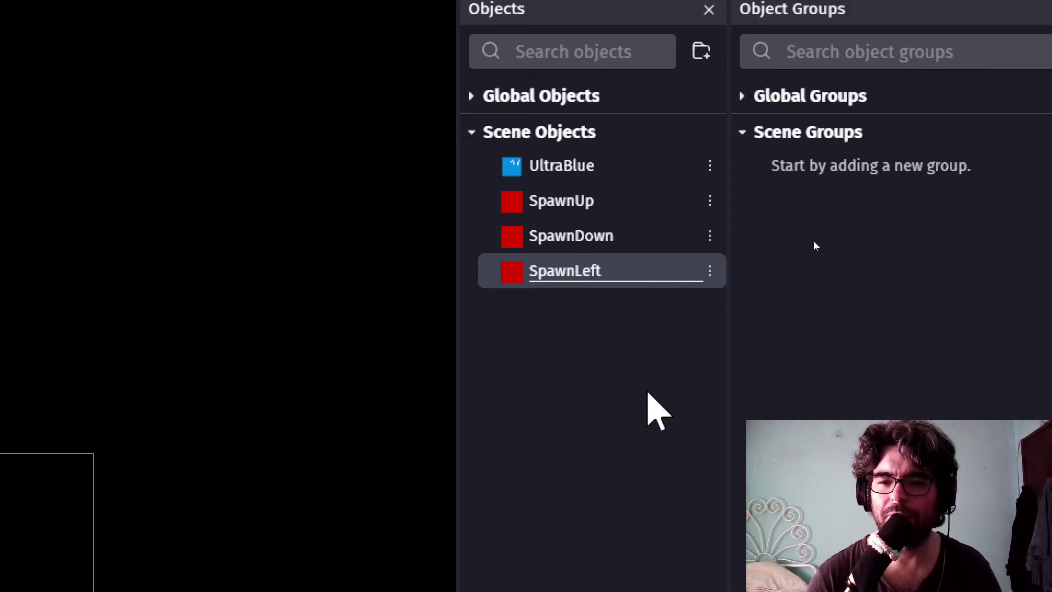
pyautogui.press('Return')
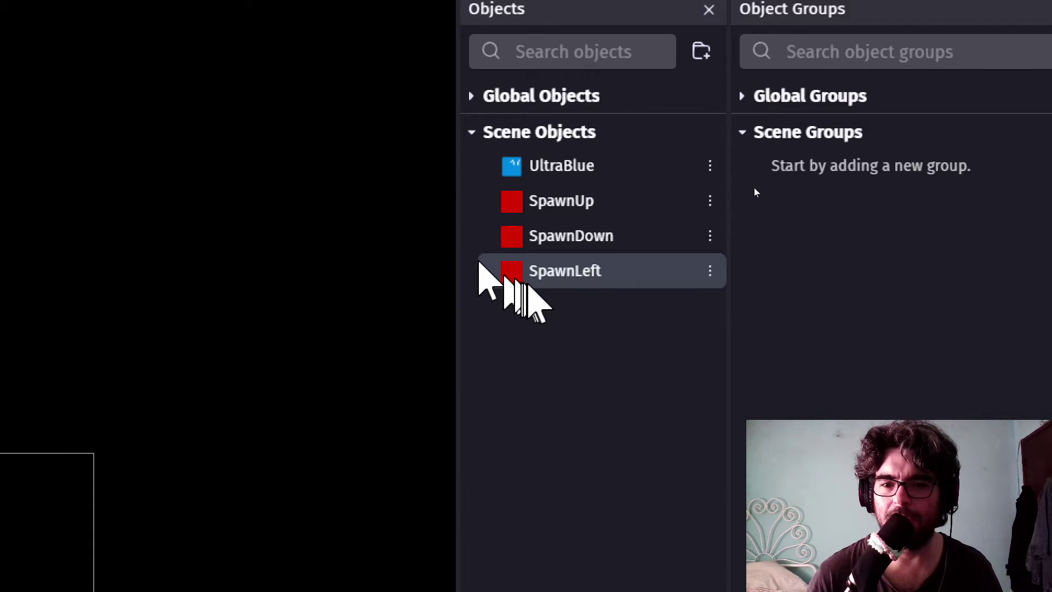
# - Duplicate the SpawnLeft object and rename the copy as the spawn object for the right direction
pyautogui.rightClick(538, 283)
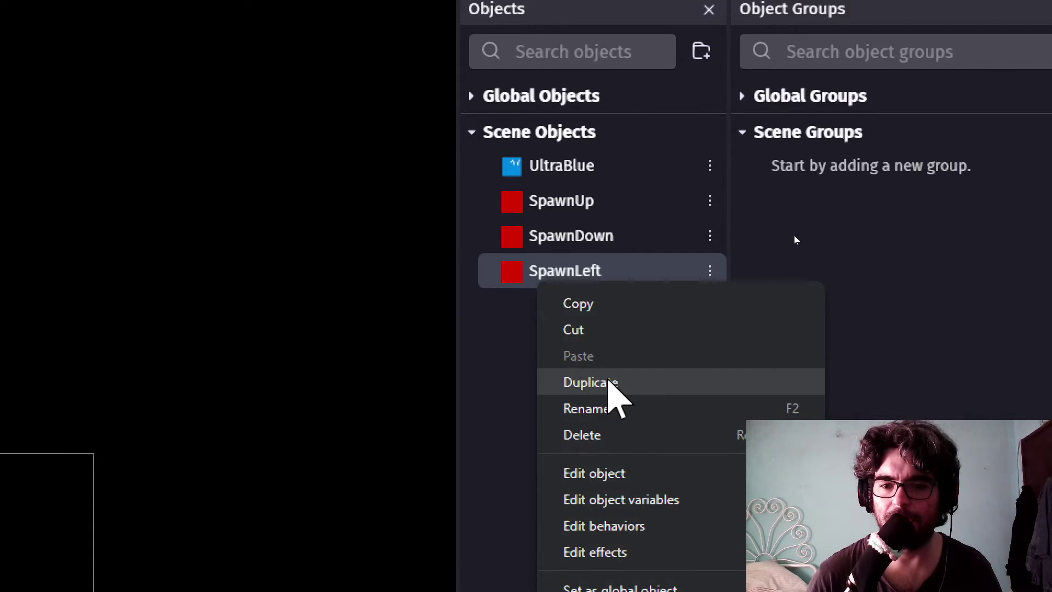
pyautogui.click(610, 381)
pyautogui.press('End')
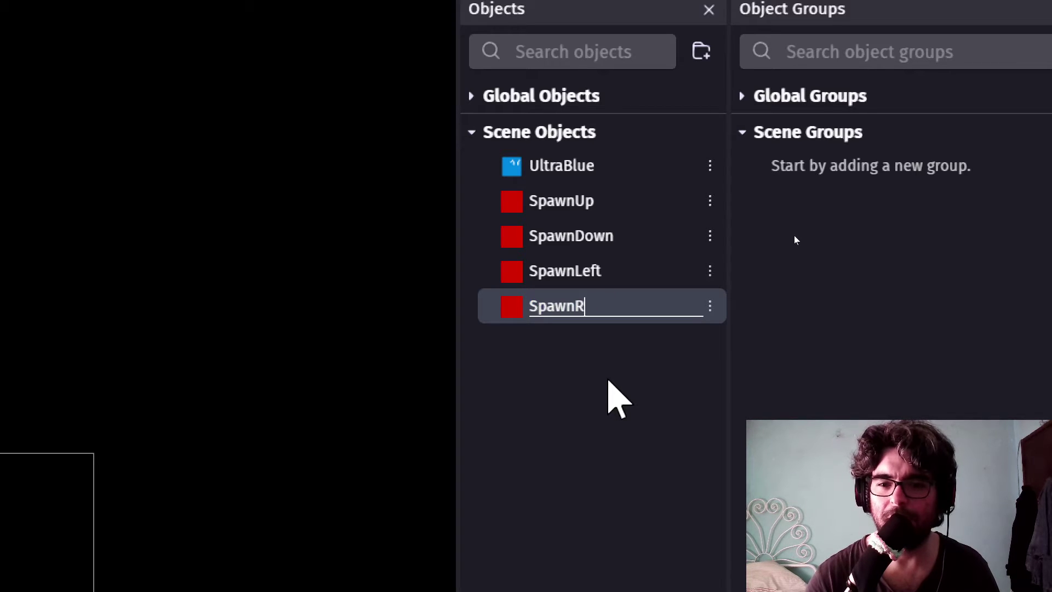
pyautogui.press('Return')
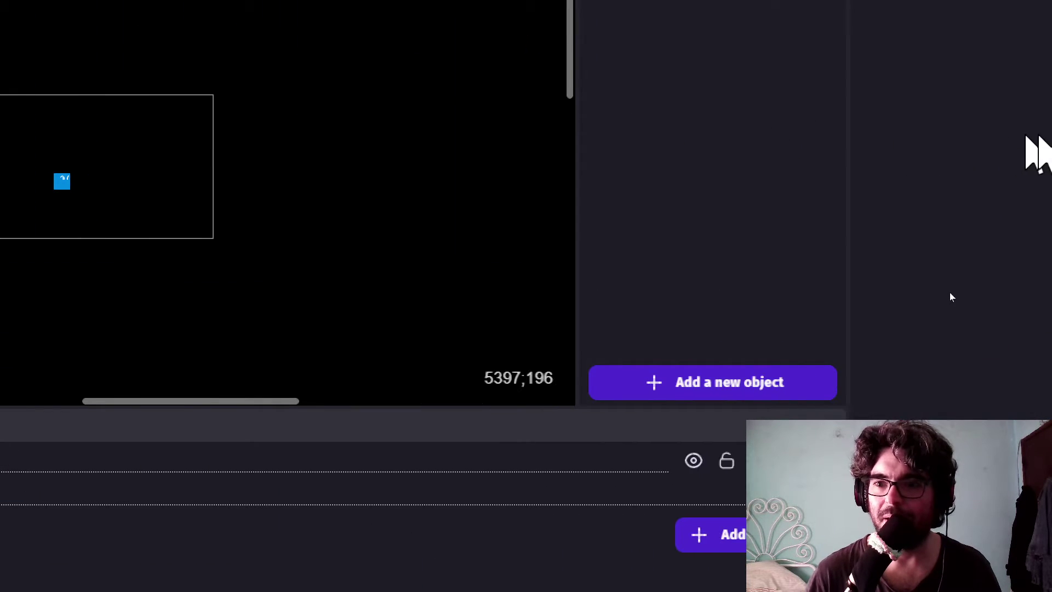
# - Add a new sprite object to the scene and name it Tile
pyautogui.click(757, 390)
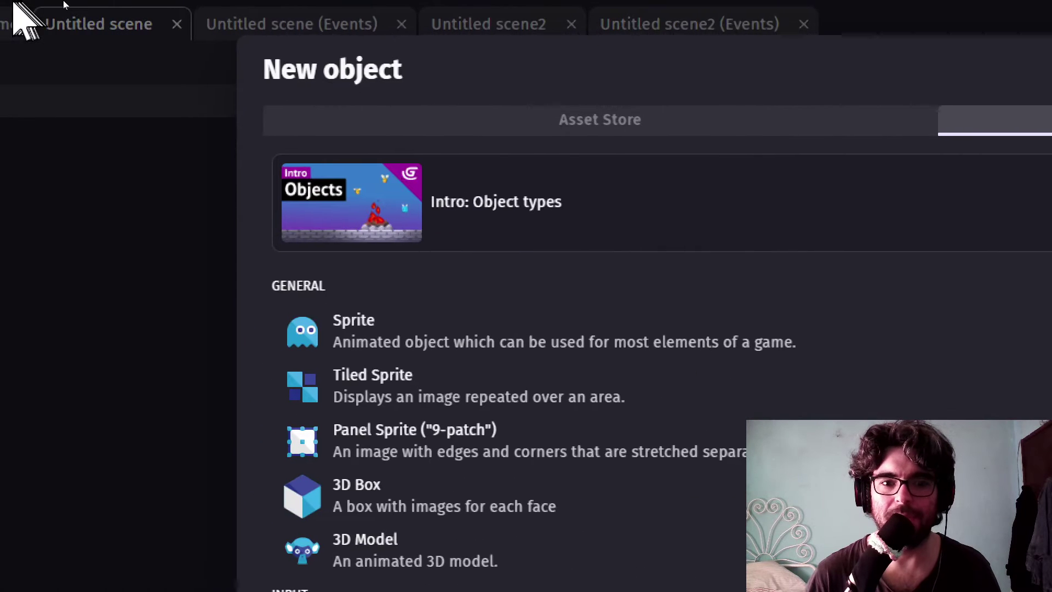
pyautogui.click(322, 338)
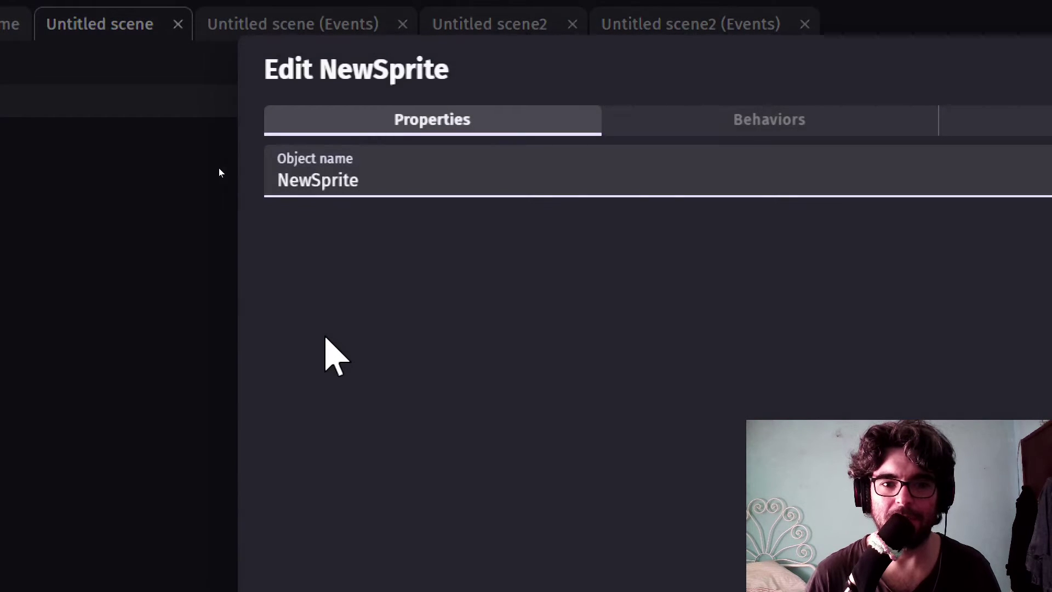
pyautogui.press('BackSpace')
pyautogui.press('BackSpace')
pyautogui.press('BackSpace')
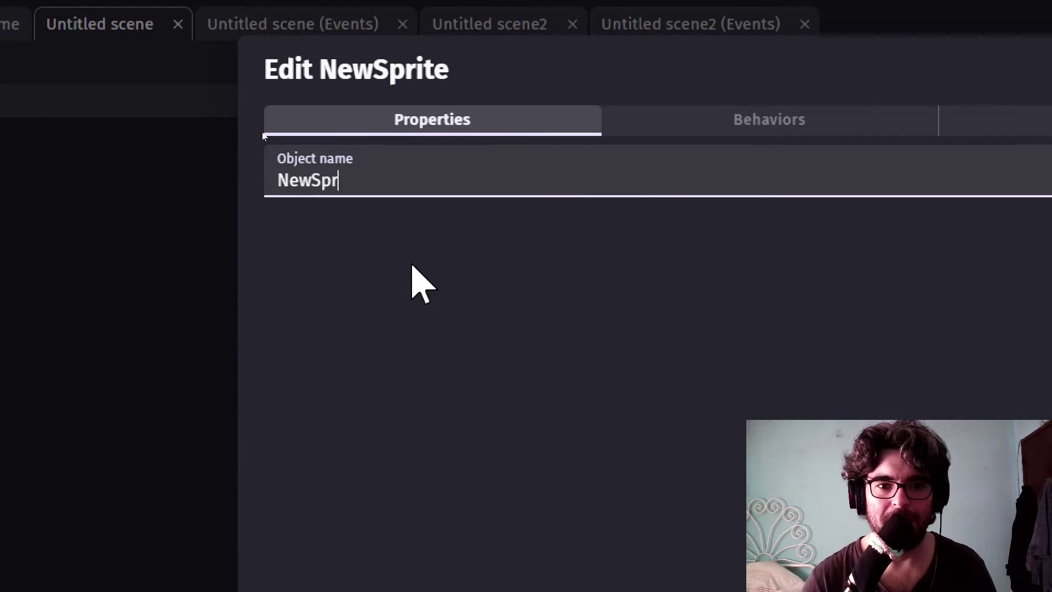
pyautogui.press('BackSpace')
pyautogui.press('BackSpace')
pyautogui.press('BackSpace')
pyautogui.write('Ri')
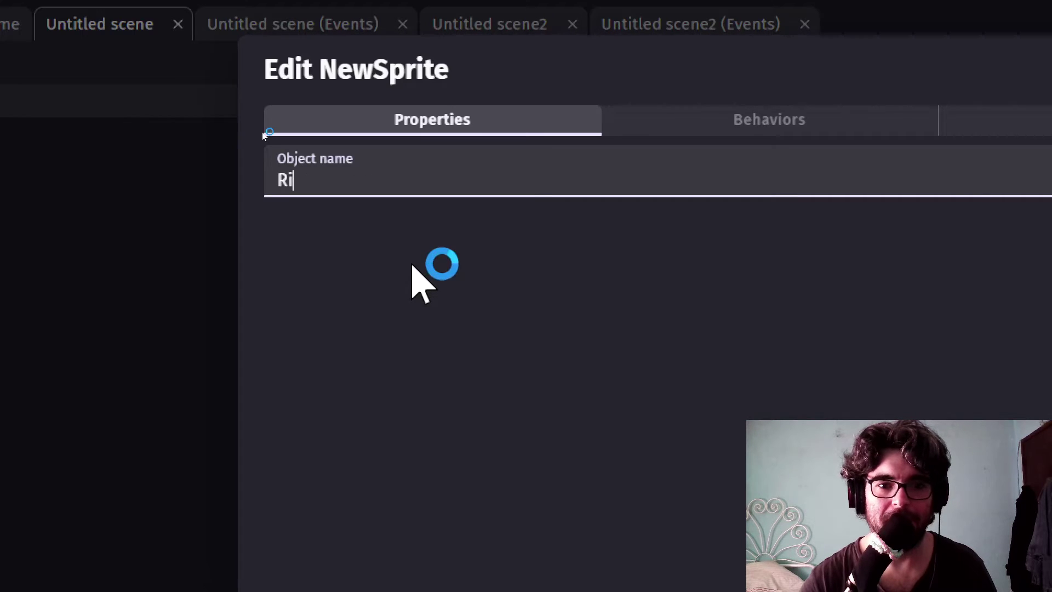
pyautogui.press('BackSpace')
pyautogui.press('BackSpace')
pyautogui.write('Tile')
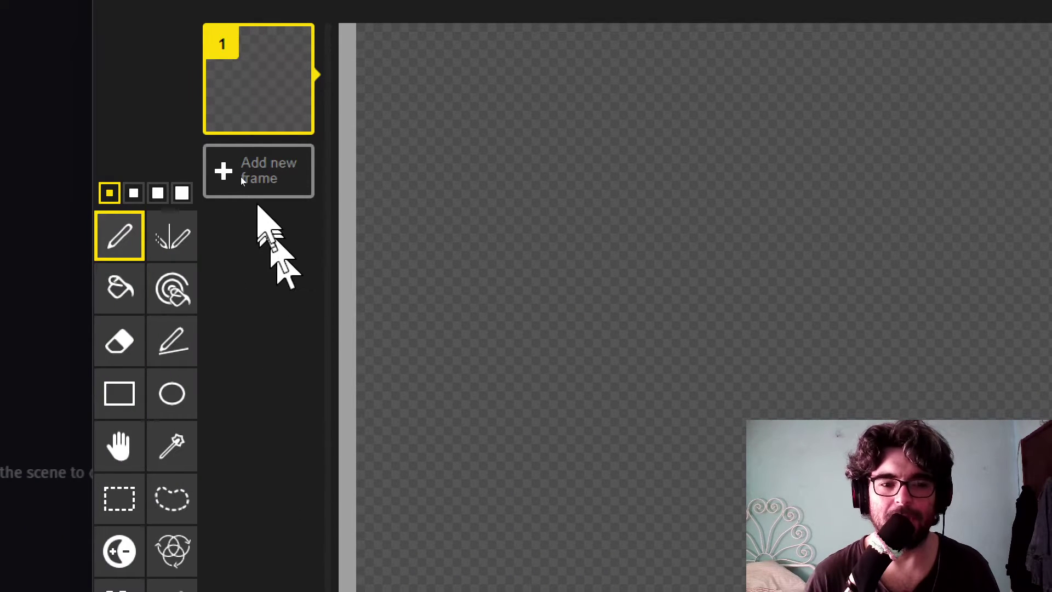
# - Fill the whole canvas of the Tile sprite with bright blue and save the drawing
pyautogui.moveTo(217, 132)
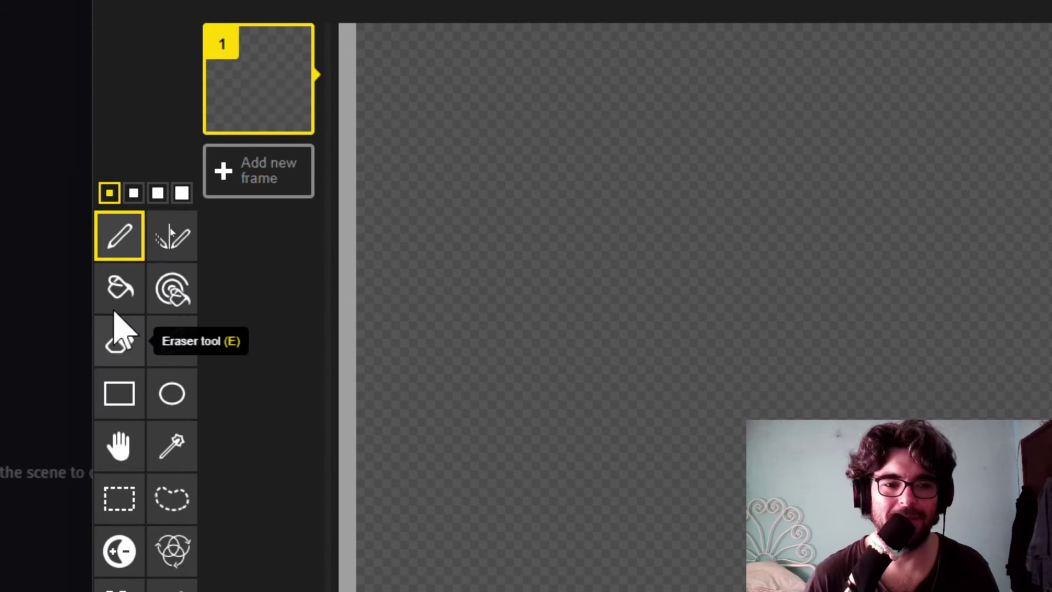
pyautogui.click(139, 573)
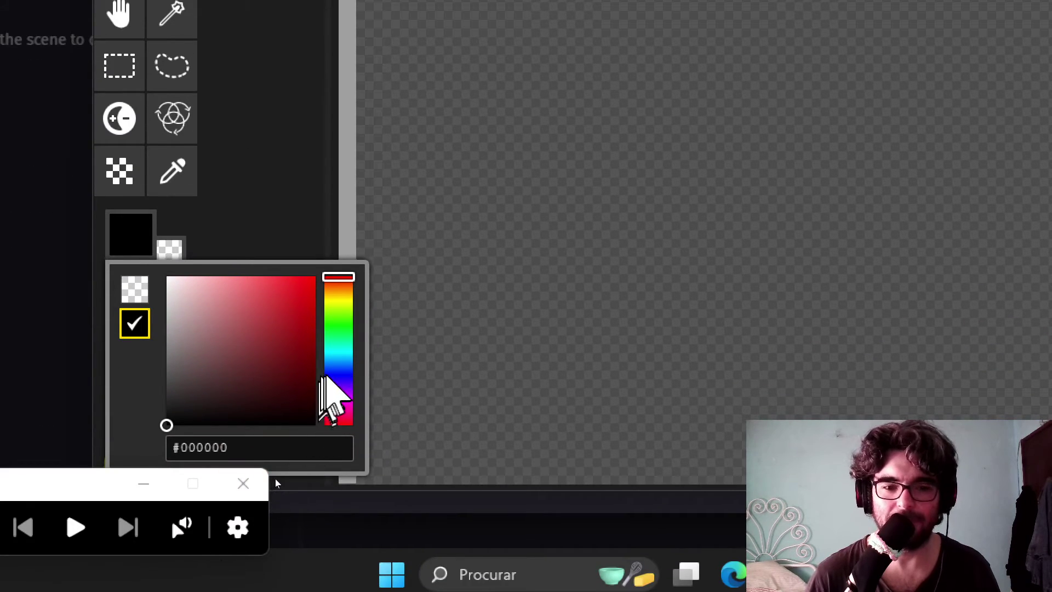
pyautogui.moveTo(339, 370); pyautogui.dragTo(350, 362)
pyautogui.moveTo(296, 317); pyautogui.dragTo(366, 248)
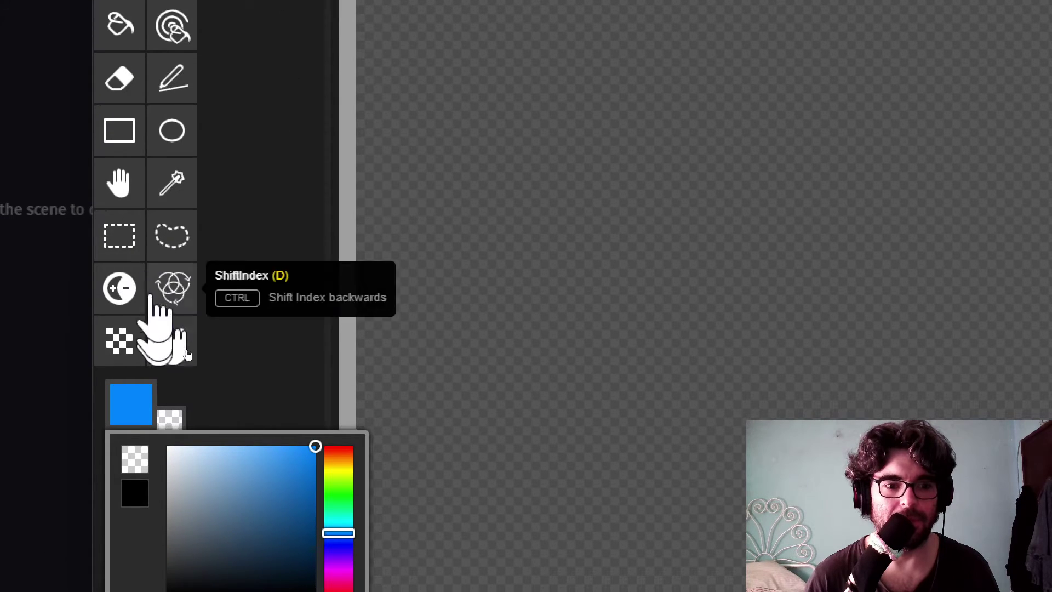
pyautogui.click(124, 30)
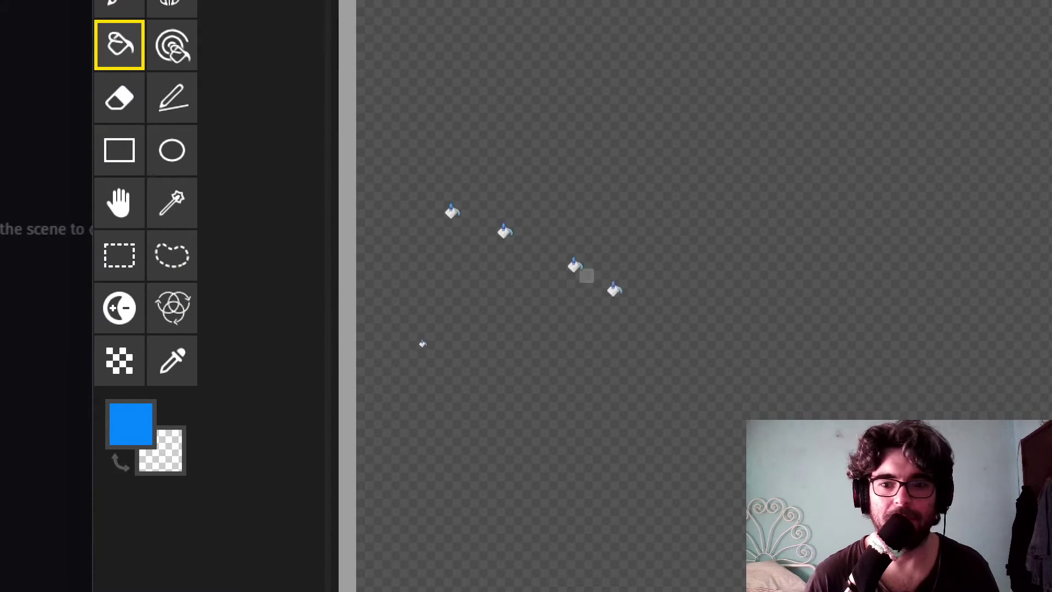
pyautogui.click(622, 295)
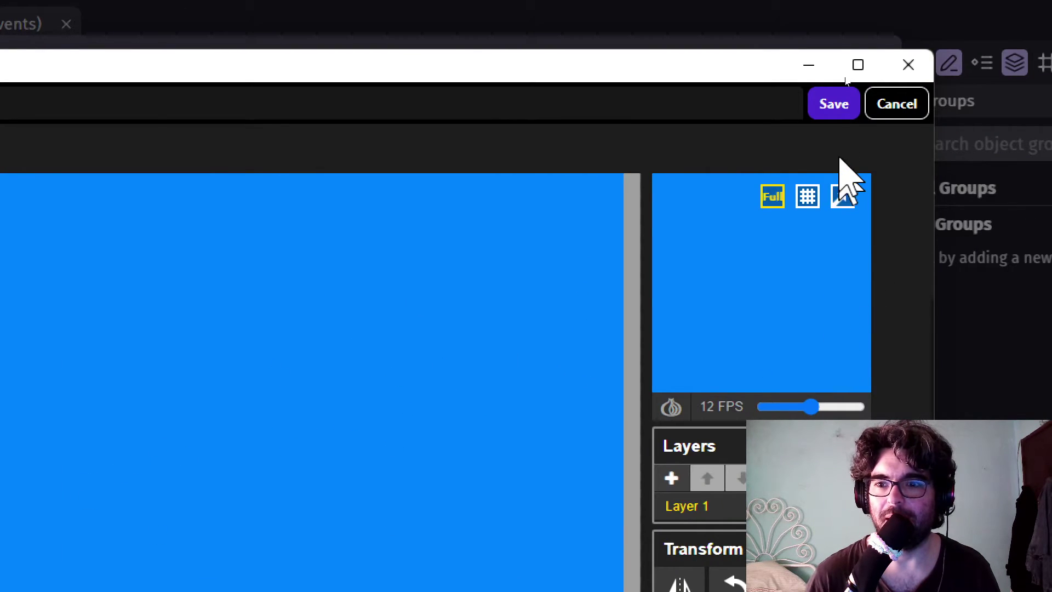
pyautogui.click(833, 104)
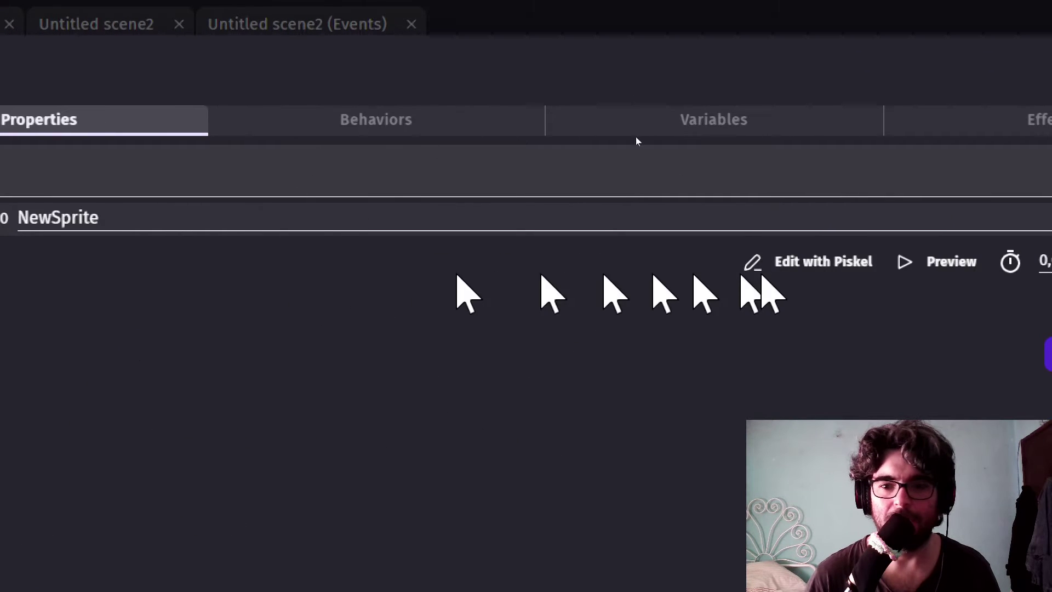
# - Try to resize the Tile drawing to 96 × 96 px, save it, and apply the object
pyautogui.click(805, 269)
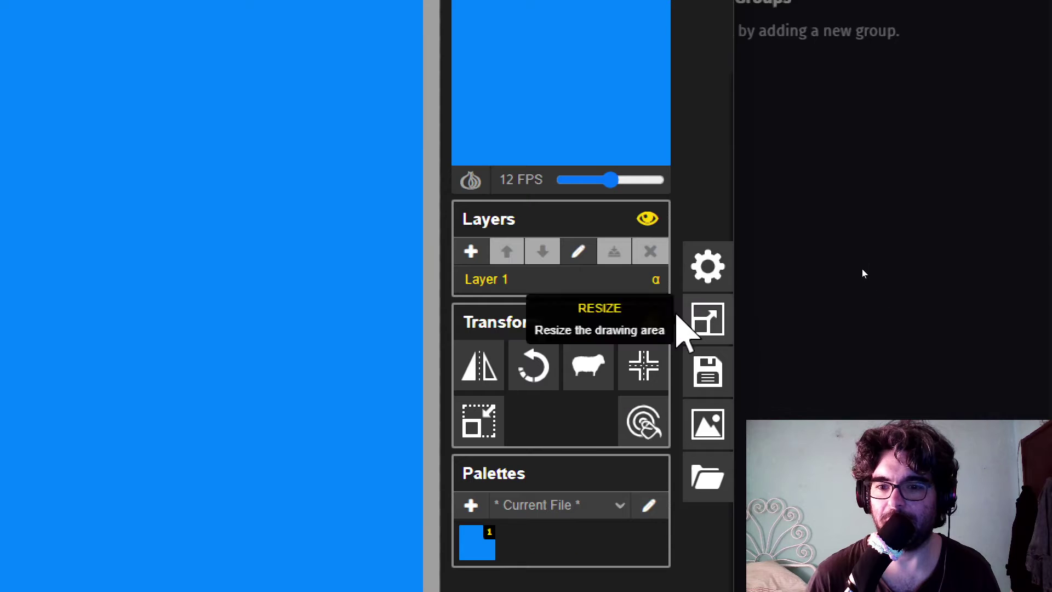
pyautogui.click(706, 320)
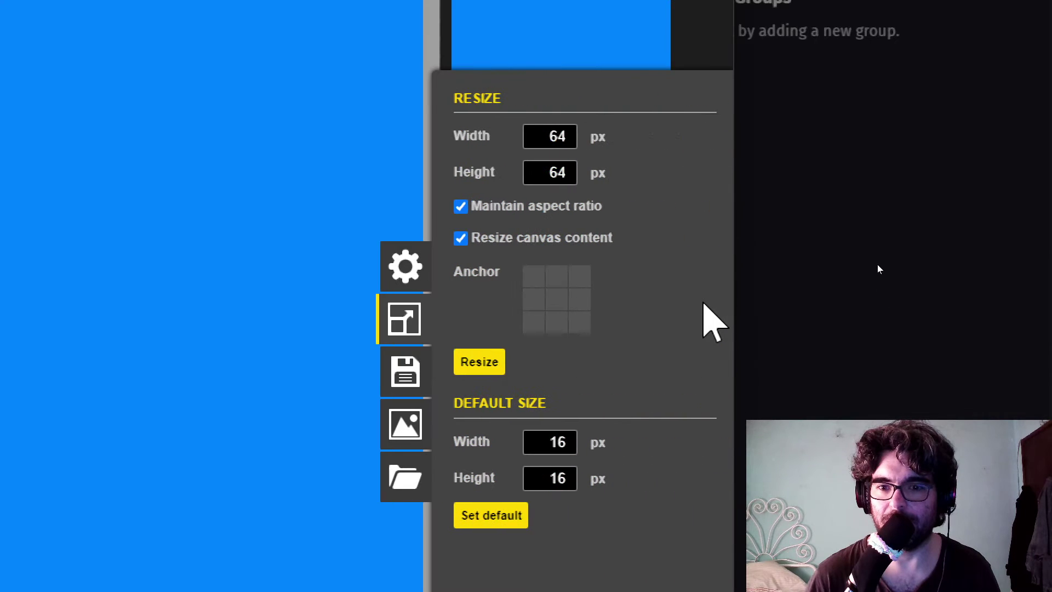
pyautogui.doubleClick(569, 136)
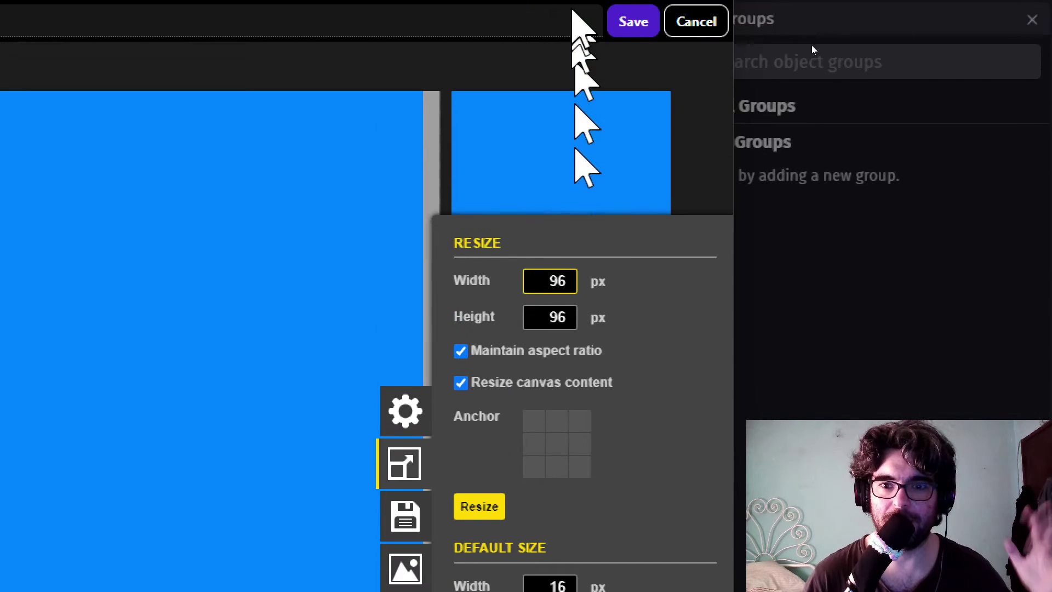
pyautogui.click(619, 25)
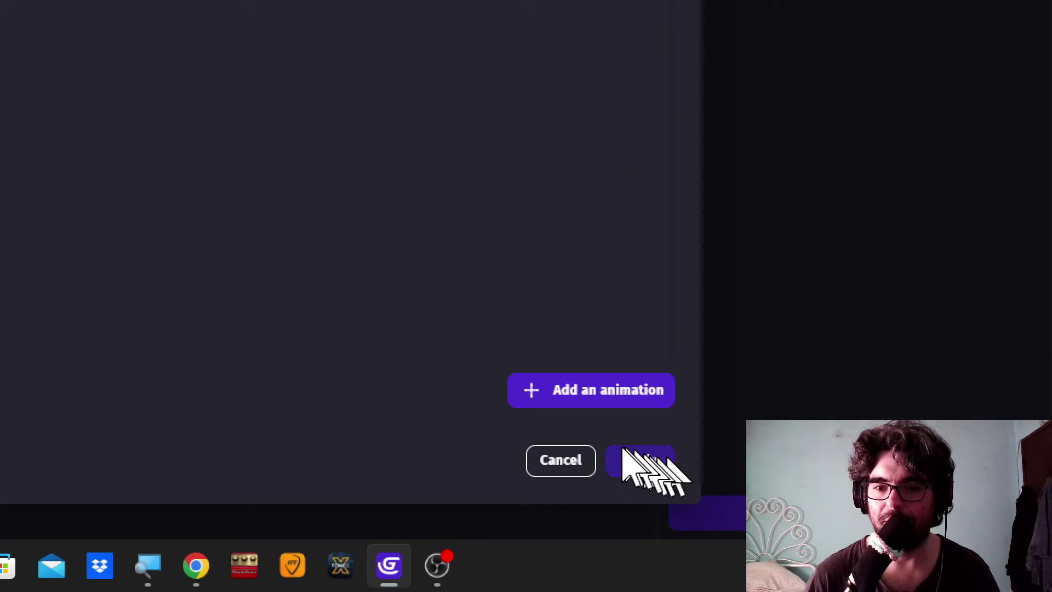
pyautogui.click(628, 460)
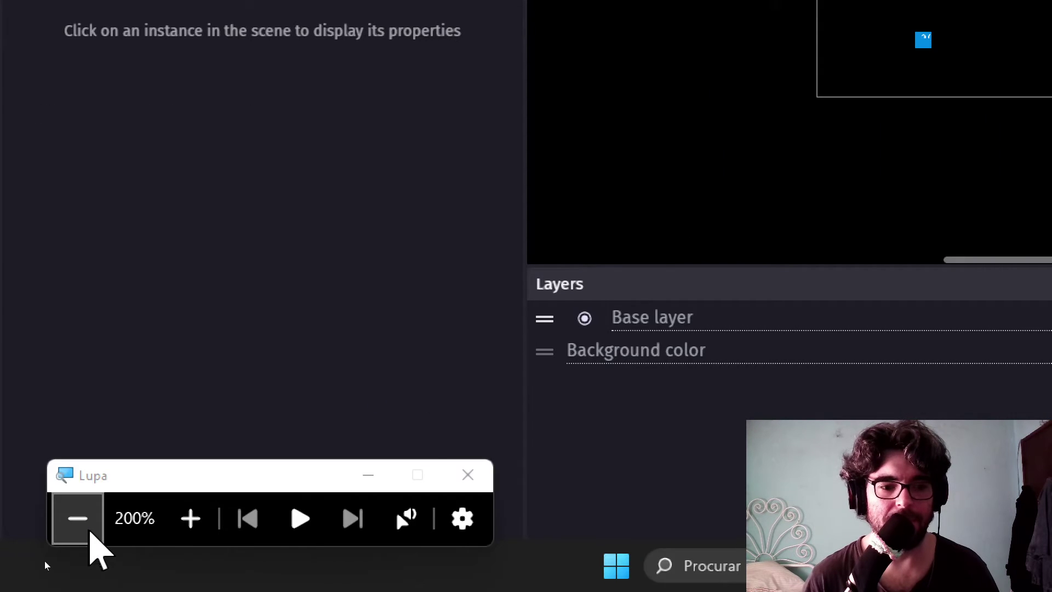
# - Place a Tile instance near the blue character and move it to X 320, Y 320
pyautogui.click(90, 527)
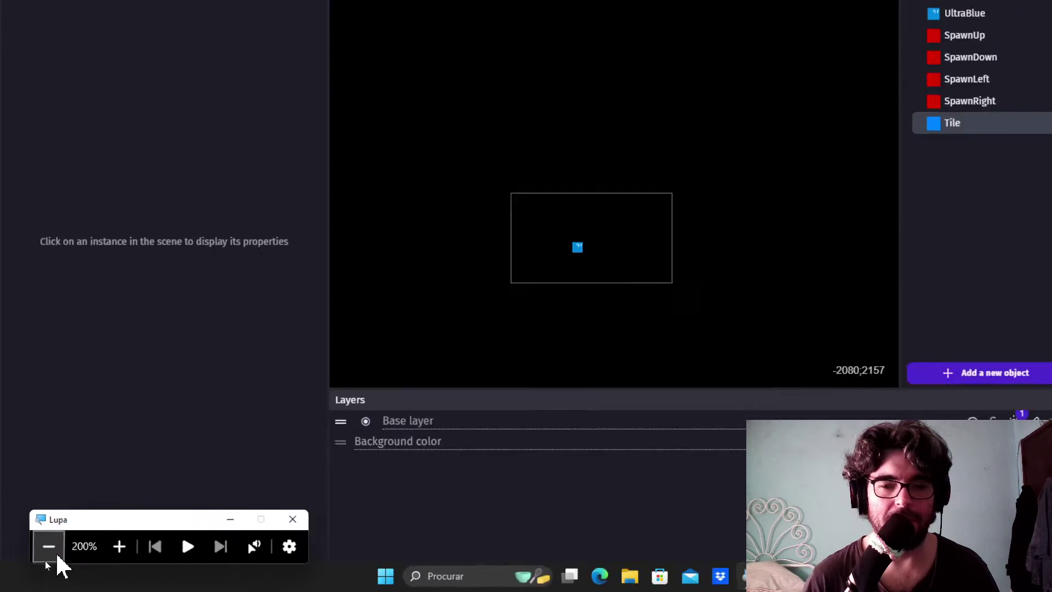
pyautogui.click(57, 554)
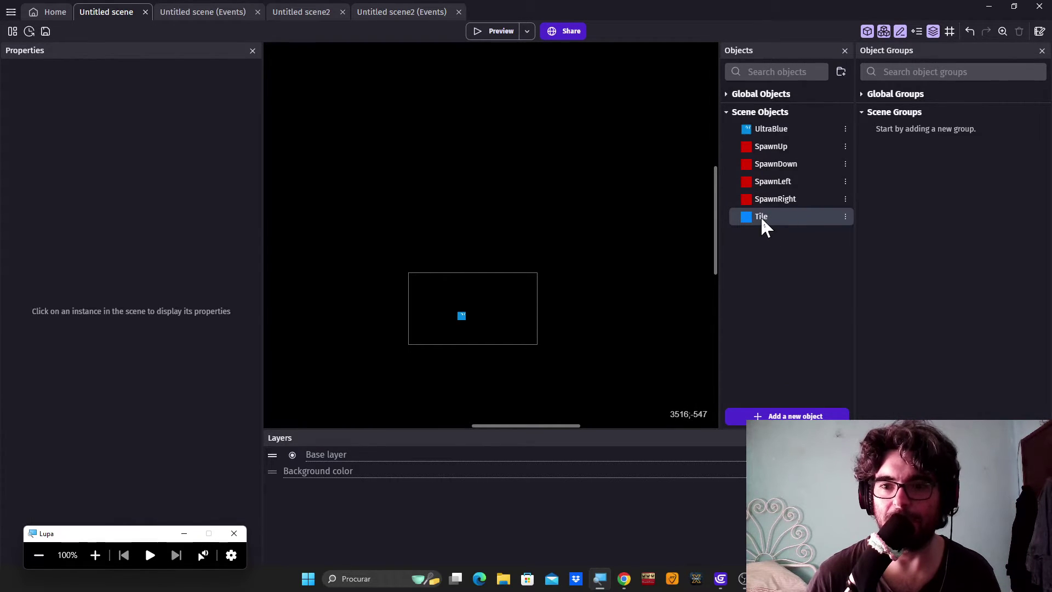
pyautogui.scroll(5, 499, 331)
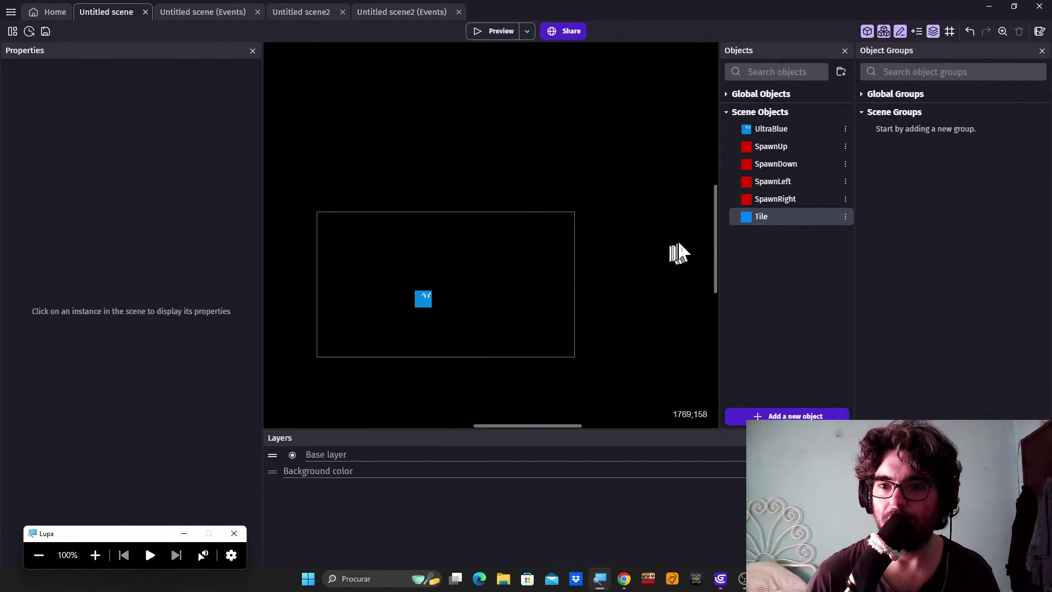
pyautogui.moveTo(761, 217); pyautogui.dragTo(395, 267)
pyautogui.scroll(3, 398, 305)
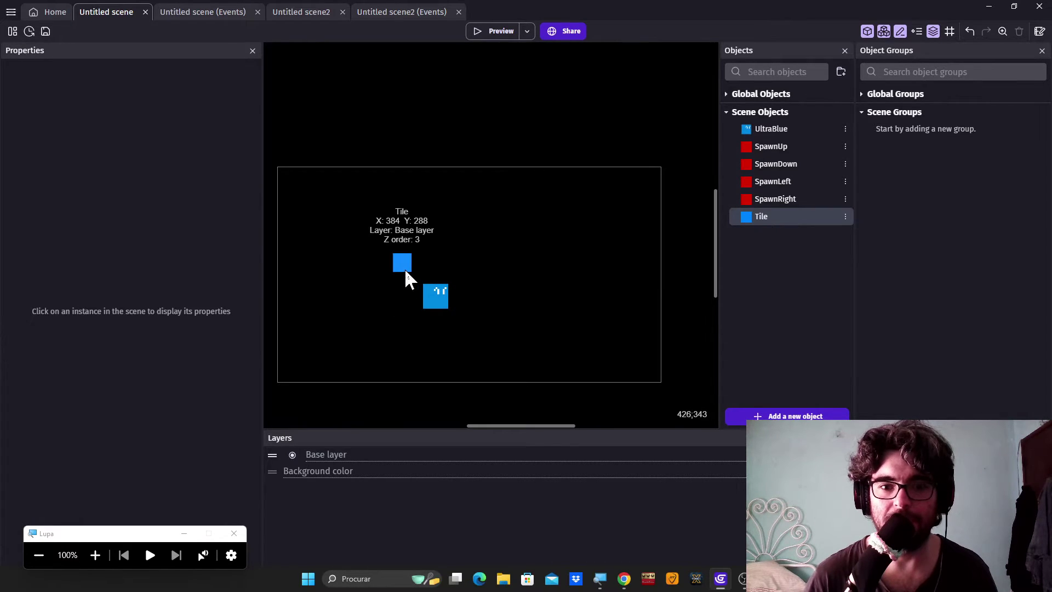
pyautogui.moveTo(404, 268); pyautogui.dragTo(386, 277)
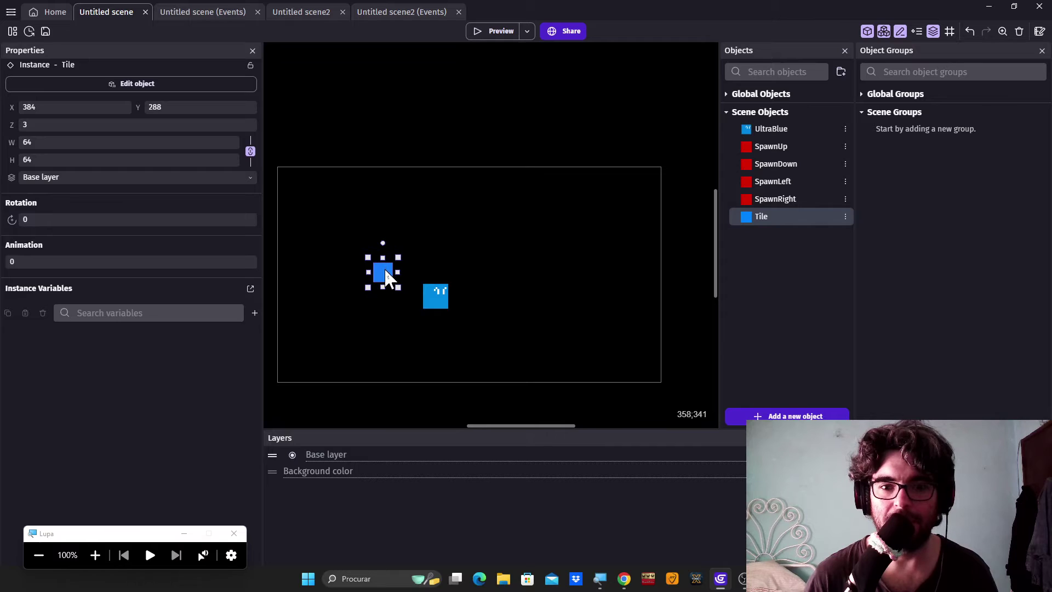
# - Add a second Tile instance up and to the right of the first one, at X 416, Y 224
pyautogui.click(431, 261)
pyautogui.click(387, 273)
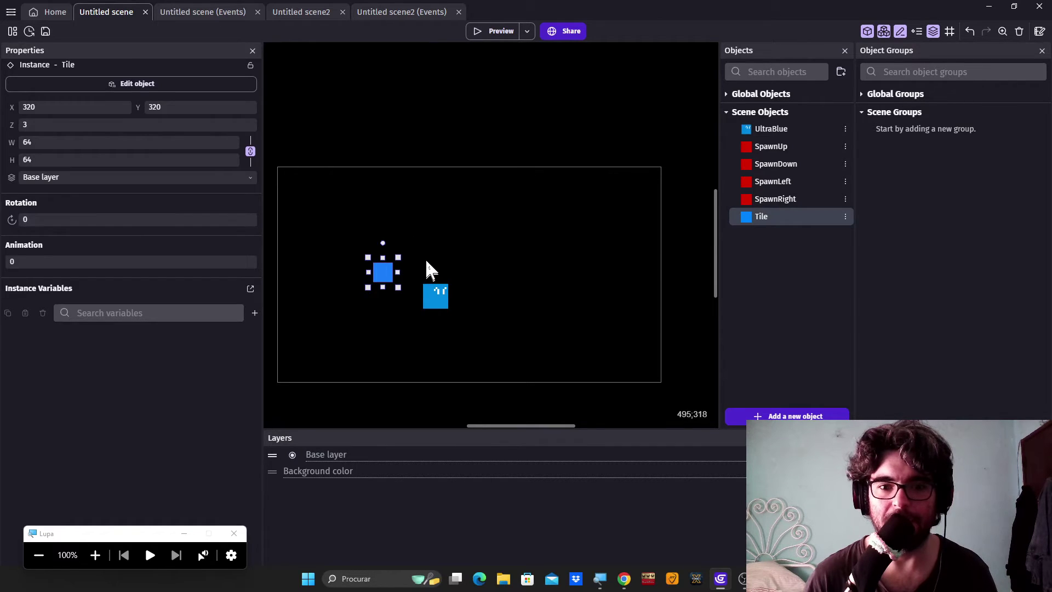
pyautogui.click(425, 258)
pyautogui.hotkey('ctrl', 'v')
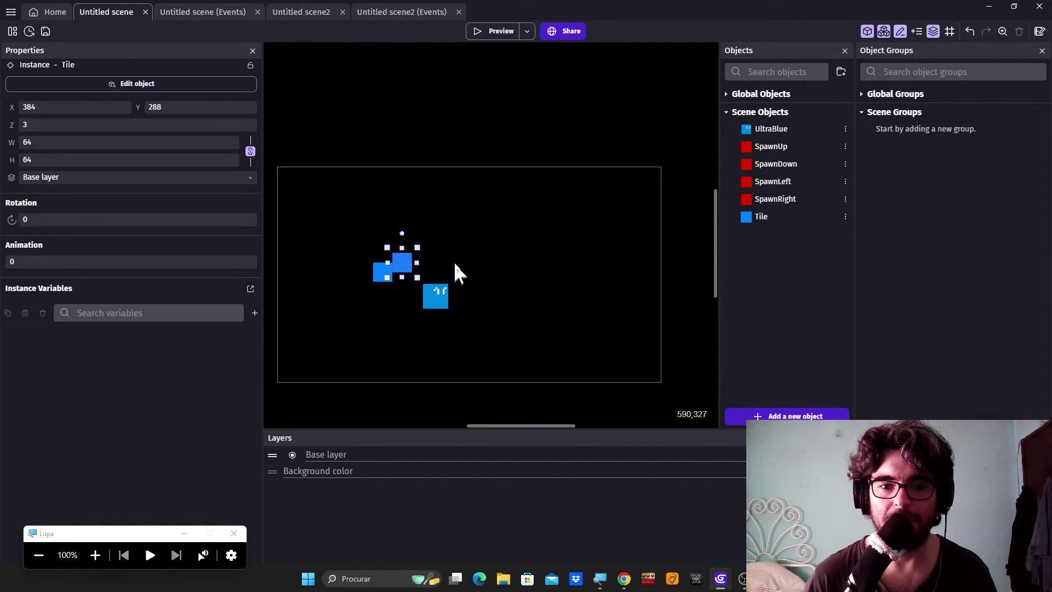
pyautogui.keyDown('ctrl'); pyautogui.scroll(2, 428, 262); pyautogui.keyUp('ctrl')
pyautogui.click(427, 258)
pyautogui.moveTo(403, 271); pyautogui.dragTo(402, 252)
pyautogui.hotkey('ctrl', 'z')
pyautogui.hotkey('ctrl', 'z')
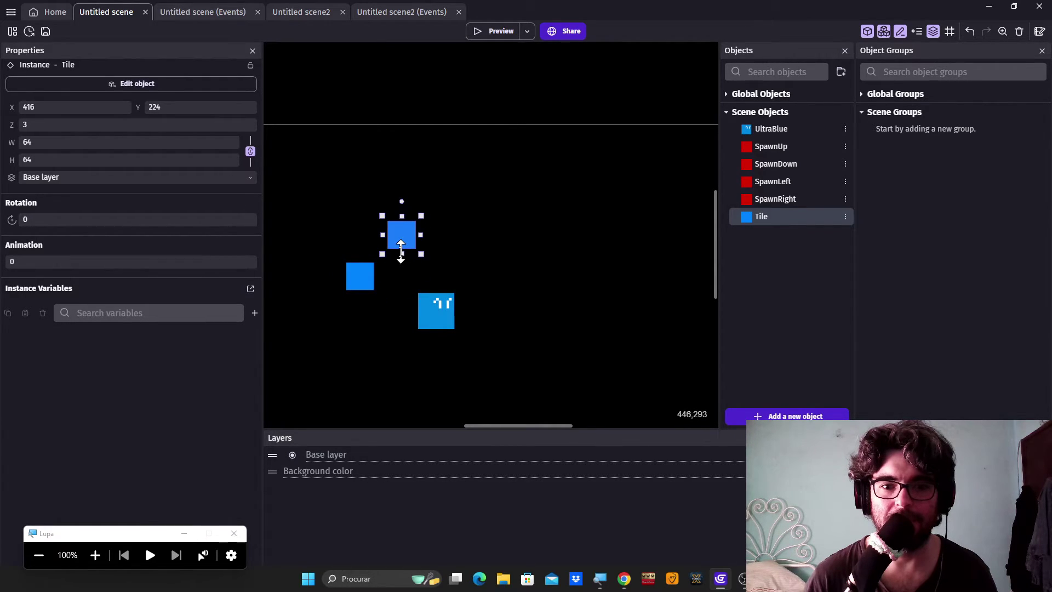
# - Move the lower Tile to X 320, Y 288 and shift the upper Tile so the two touch corner to corner
pyautogui.keyDown('ctrl'); pyautogui.scroll(4, 402, 265); pyautogui.keyUp('ctrl')
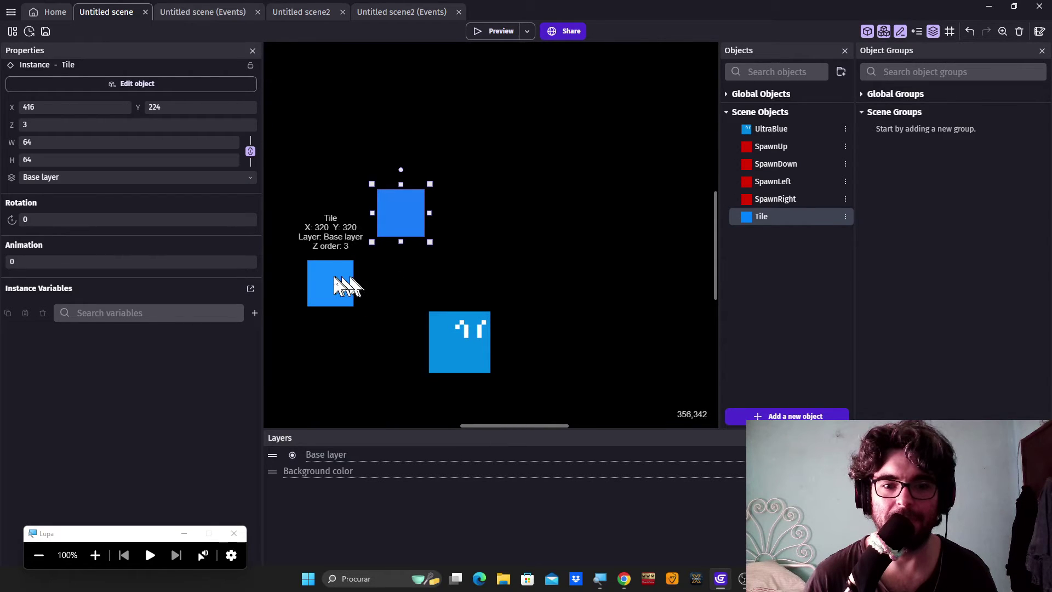
pyautogui.moveTo(334, 278); pyautogui.dragTo(336, 265)
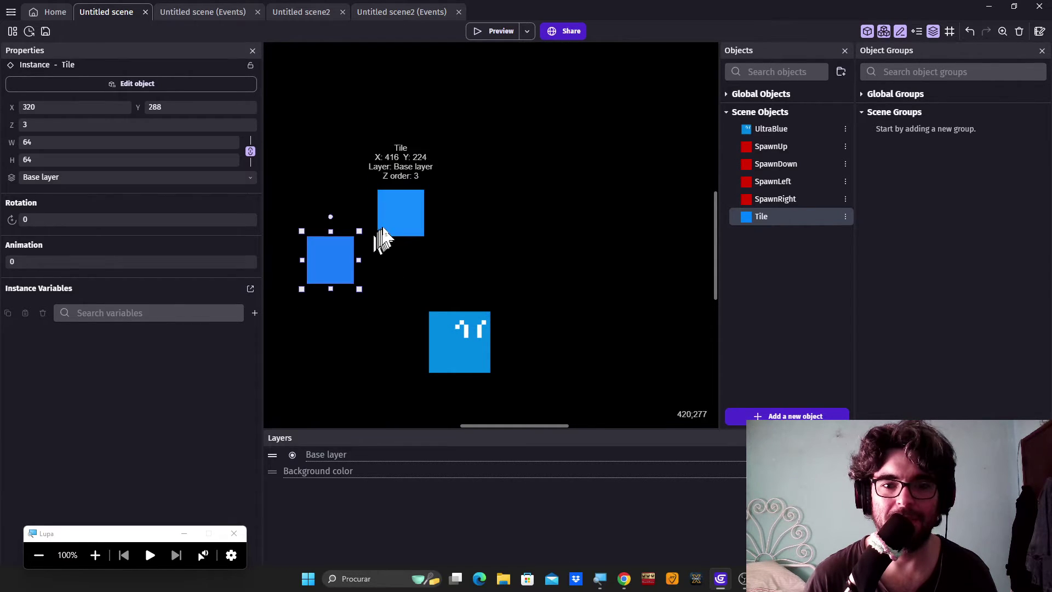
pyautogui.moveTo(406, 228); pyautogui.dragTo(383, 218)
pyautogui.click(382, 277)
pyautogui.keyDown('ctrl'); pyautogui.scroll(-3, 382, 275); pyautogui.keyUp('ctrl')
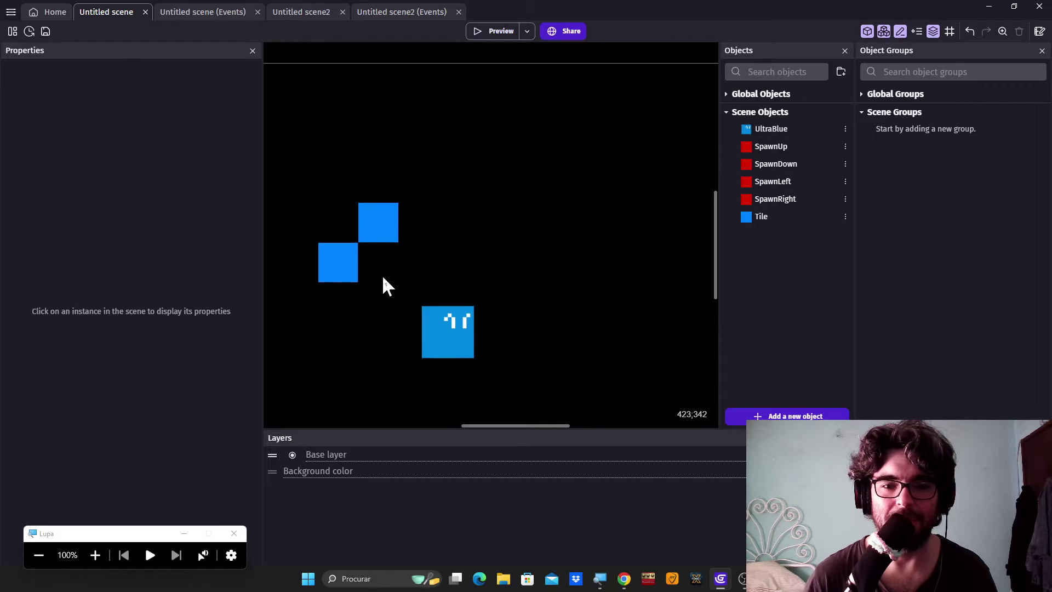
# - Reposition the lower Tile instance at X 288, Y 288
pyautogui.moveTo(353, 277); pyautogui.dragTo(374, 263)
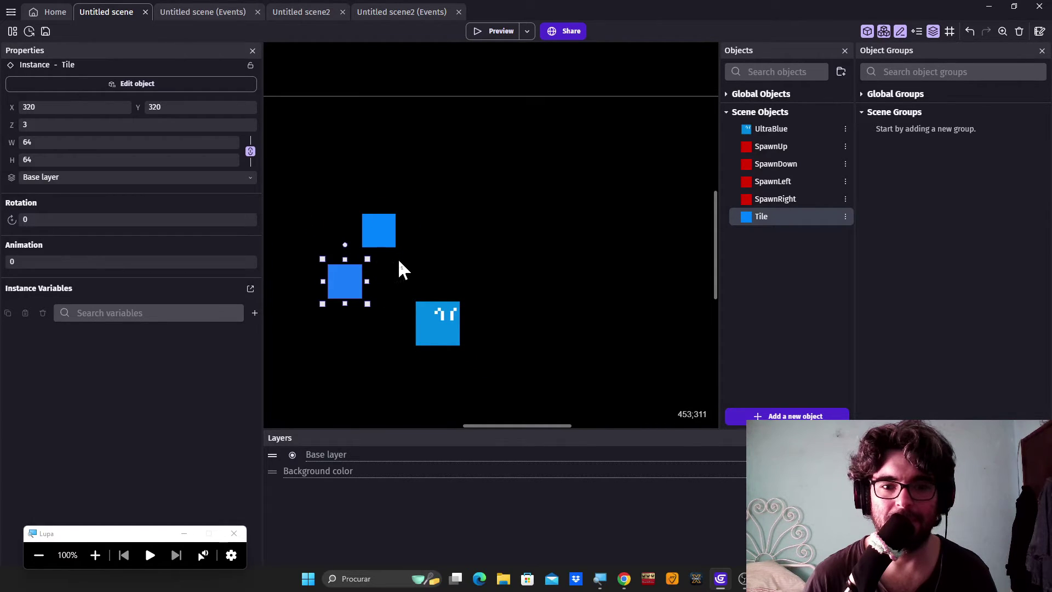
pyautogui.click(398, 259)
pyautogui.keyDown('ctrl'); pyautogui.scroll(1, 354, 299); pyautogui.keyUp('ctrl')
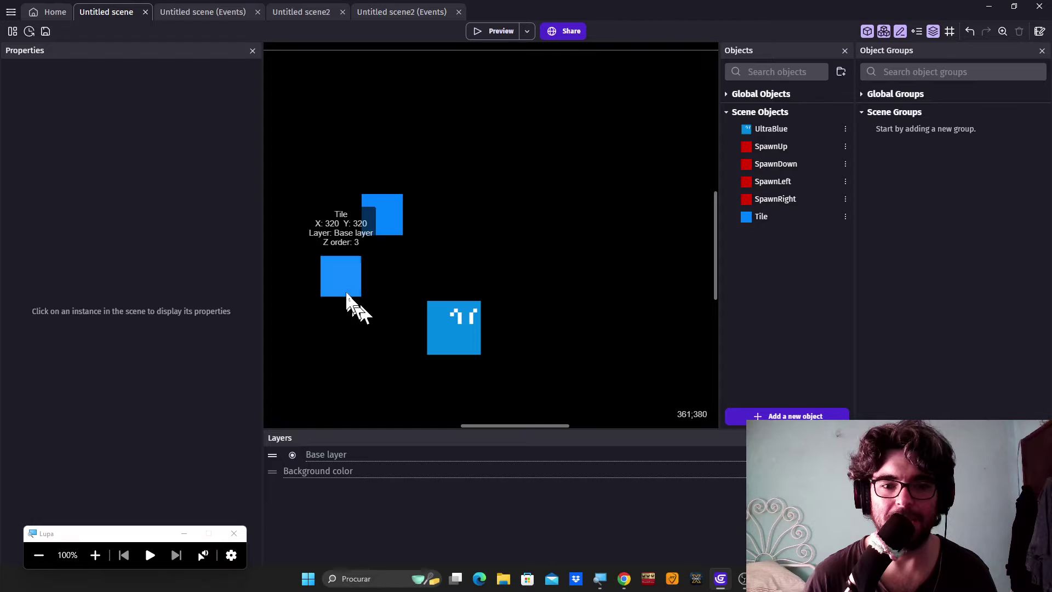
pyautogui.moveTo(329, 263); pyautogui.dragTo(331, 255)
# - Resize the Tile object's drawing and its content to 96 × 96 px, save it, and apply the object
pyautogui.doubleClick(330, 255)
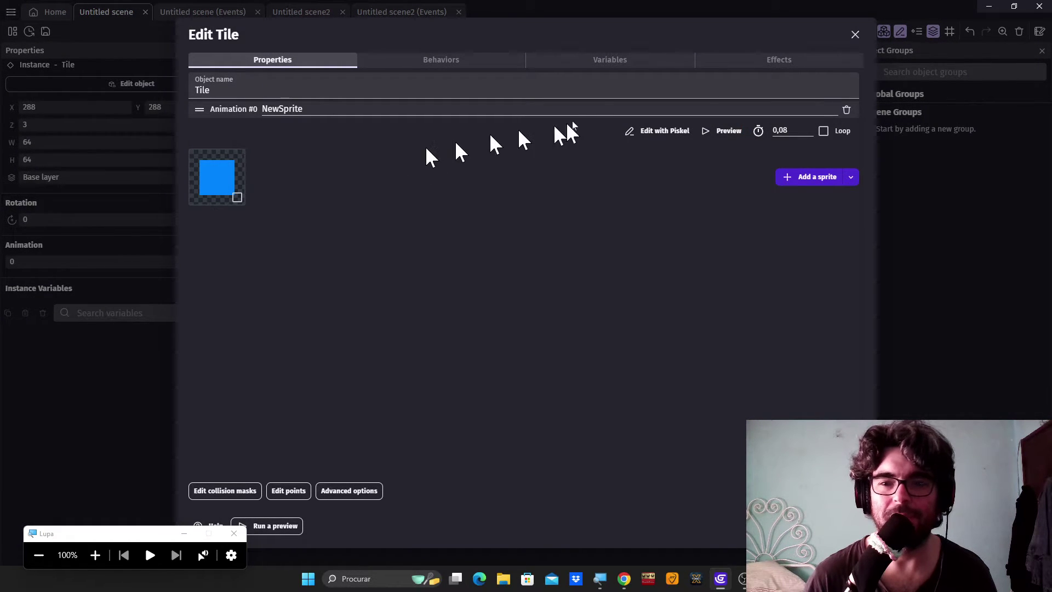
pyautogui.click(646, 143)
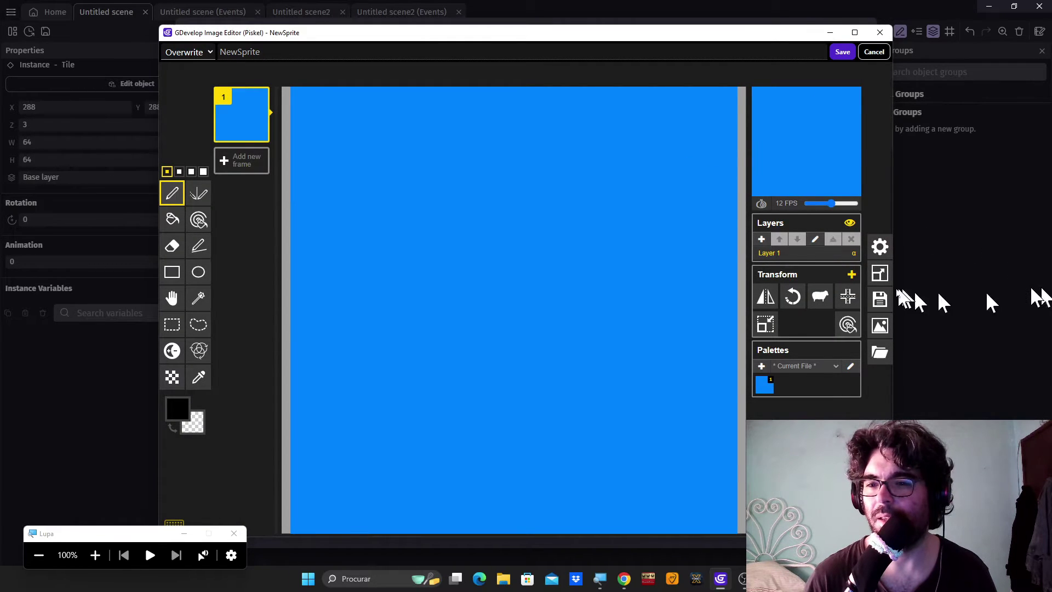
pyautogui.click(881, 274)
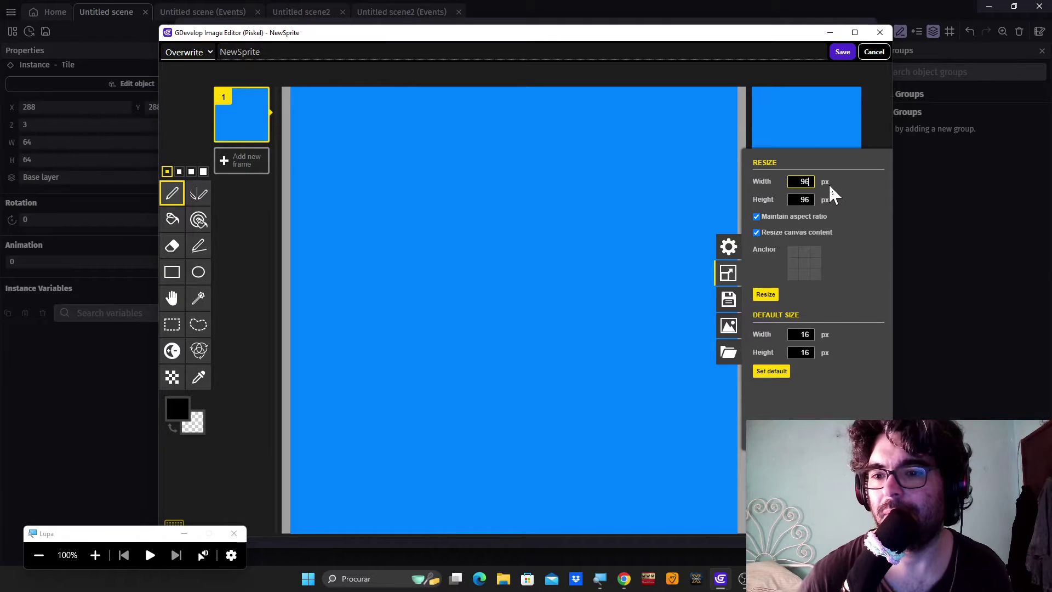
pyautogui.press('Return')
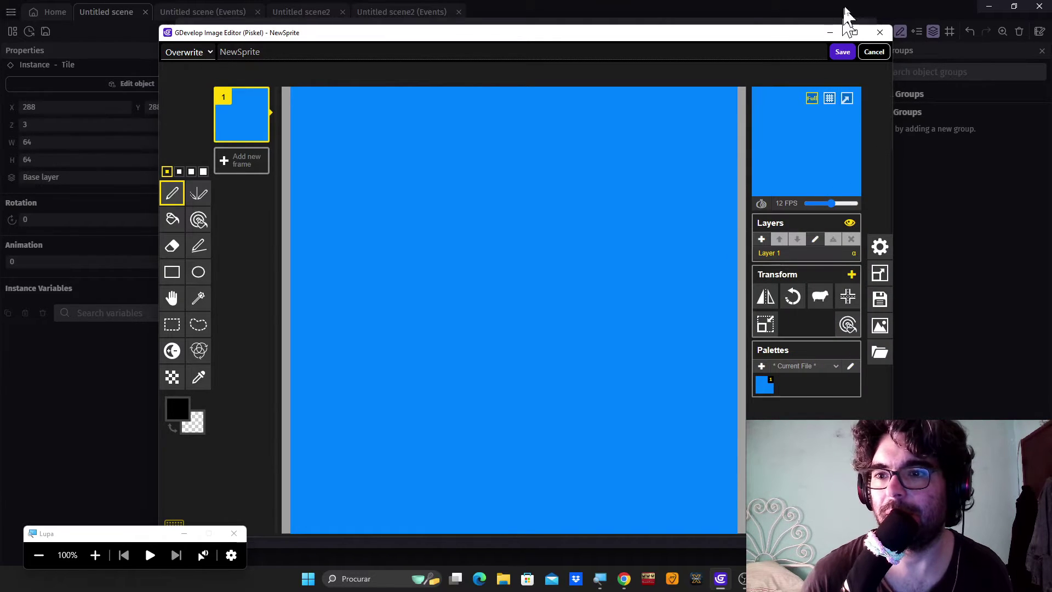
pyautogui.click(849, 51)
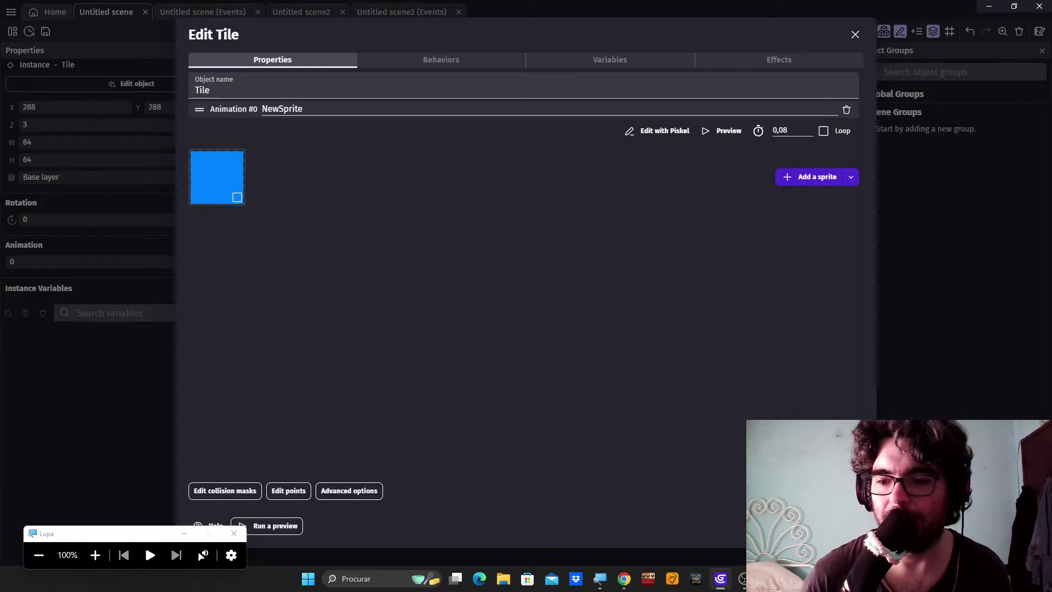
pyautogui.click(822, 527)
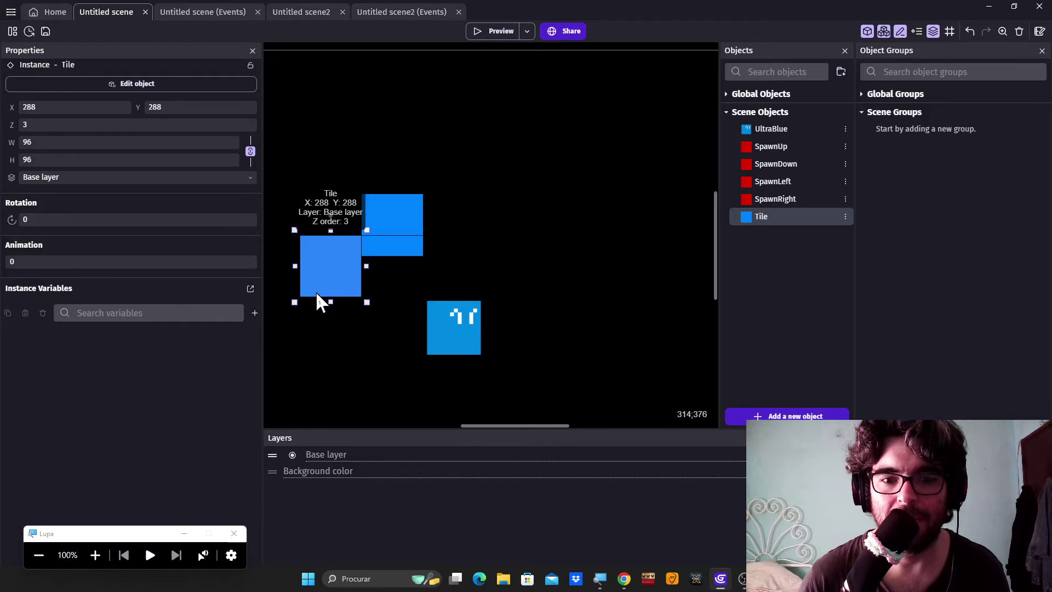
# - Move the upper Tile to X 384, Y 192 so that it touches the lower Tile only at the corner
pyautogui.moveTo(394, 248); pyautogui.dragTo(390, 212)
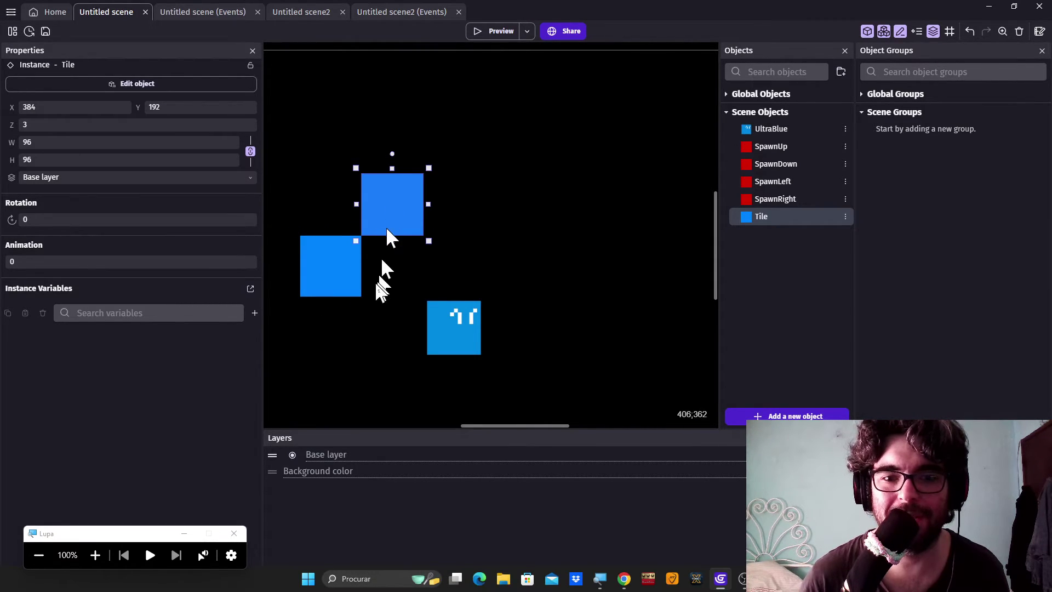
pyautogui.click(375, 281)
pyautogui.scroll(-3, 375, 281)
pyautogui.scroll(-4, 377, 284)
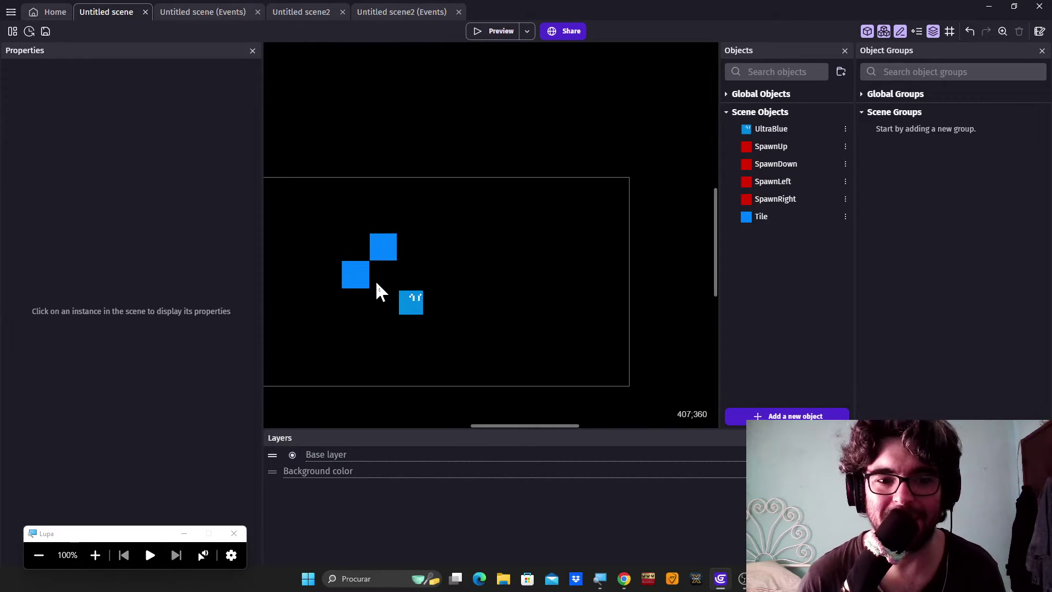
pyautogui.moveTo(372, 301); pyautogui.dragTo(462, 296, button='middle')
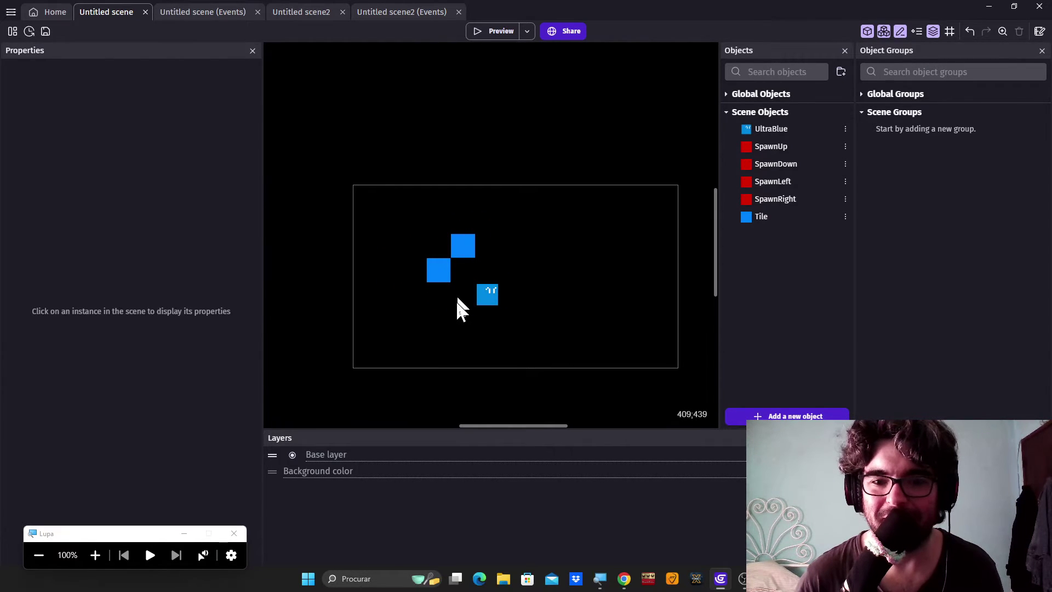
# - Copy the upper Tile and paste three instances right of UltraBlue, mirroring the existing pair, with the outer two at X 672, Y 288 and X 672, Y 480
pyautogui.click(462, 246)
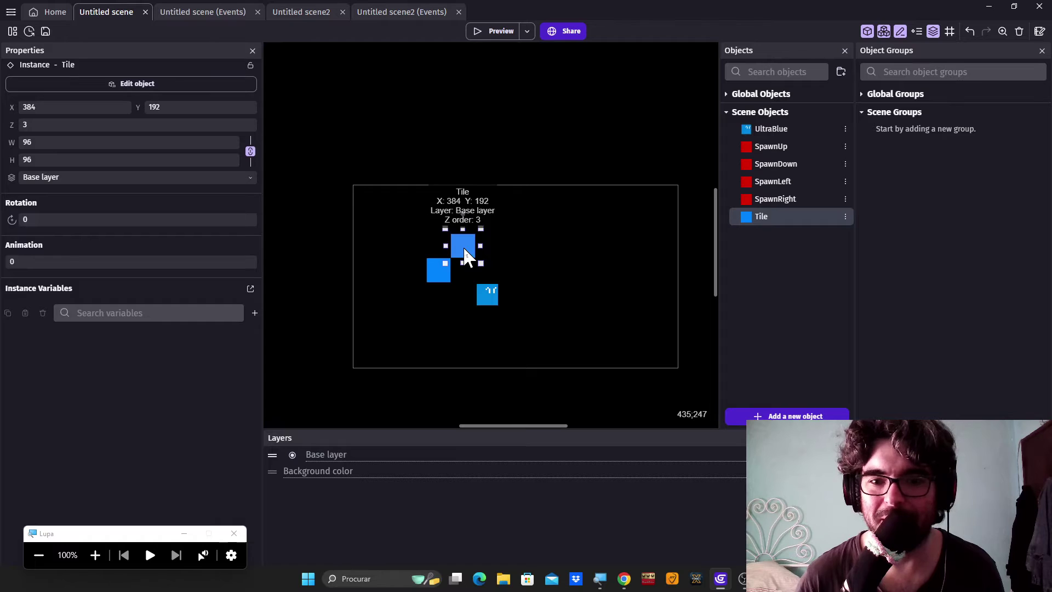
pyautogui.click(525, 269)
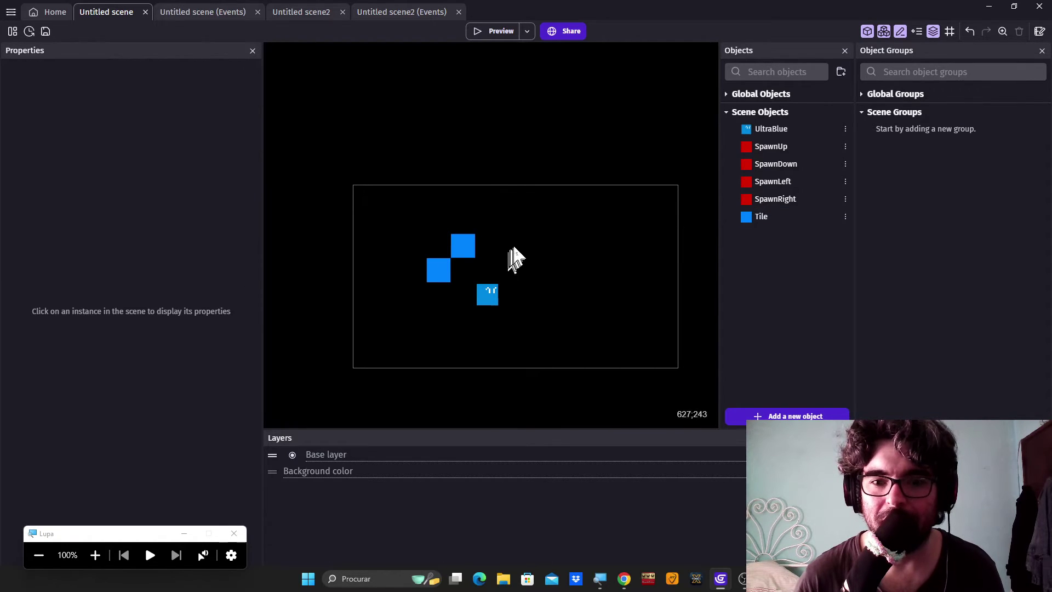
pyautogui.click(516, 245)
pyautogui.click(538, 277)
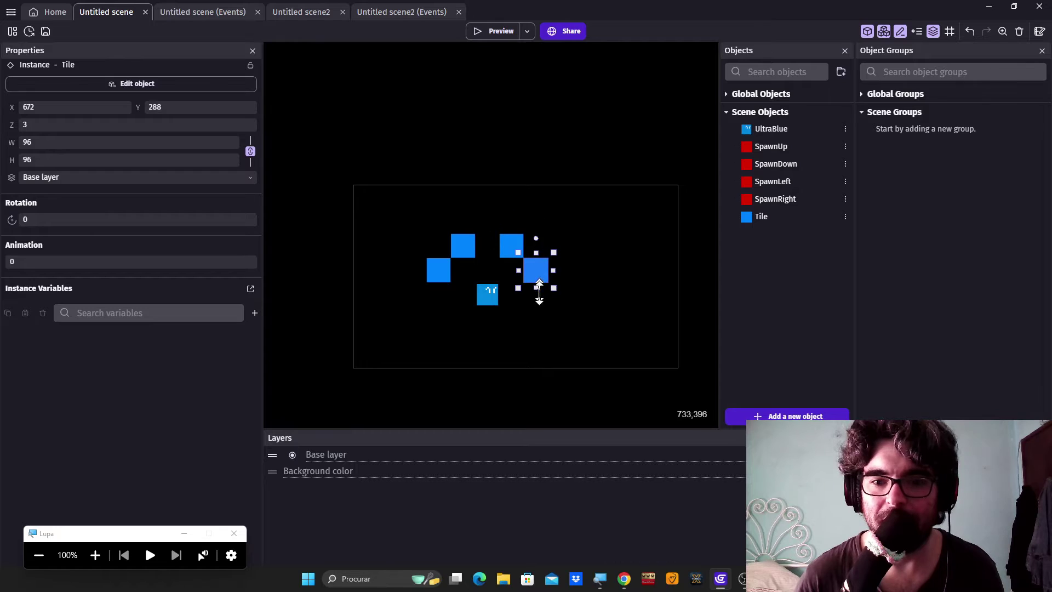
pyautogui.click(535, 311)
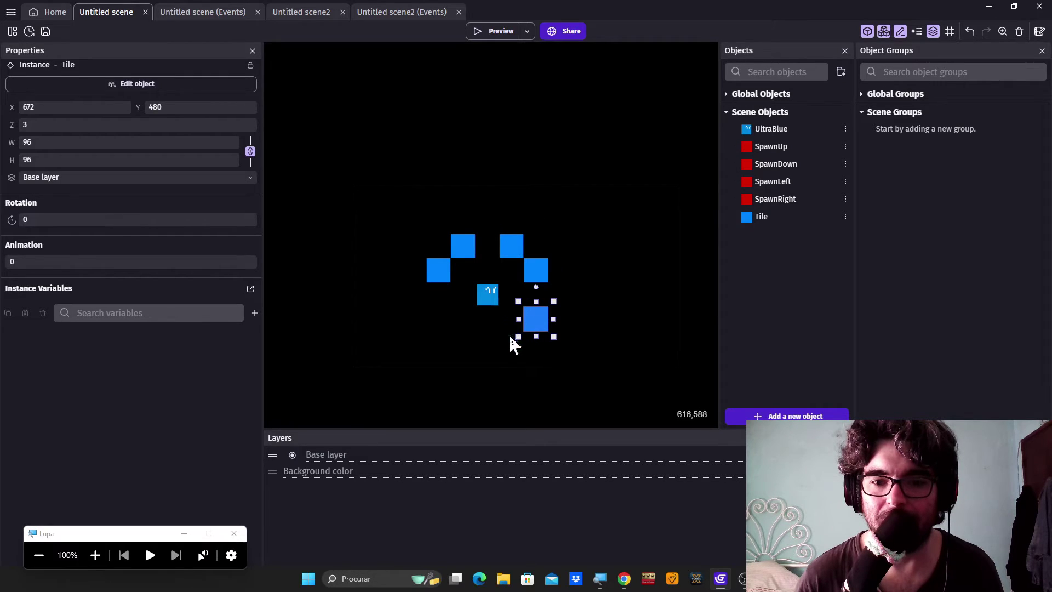
# - Paste three more Tile instances along the lower side, including one at X 384, Y 576, to complete an eight-Tile ring around UltraBlue
pyautogui.click(510, 341)
pyautogui.click(465, 340)
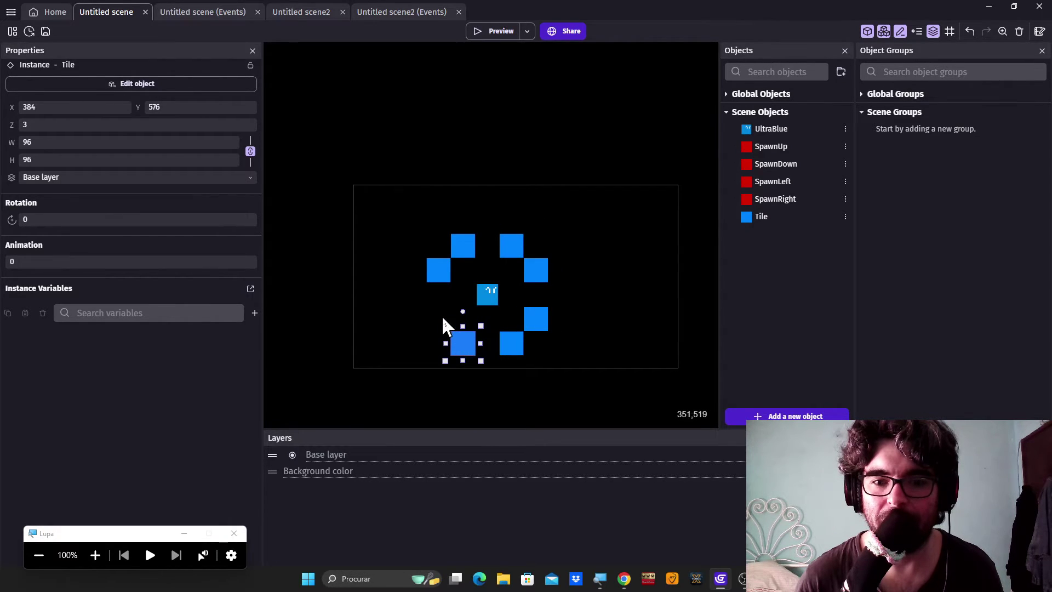
pyautogui.hotkey('ctrl', 'v')
pyautogui.click(422, 367)
pyautogui.scroll(-1, 423, 367)
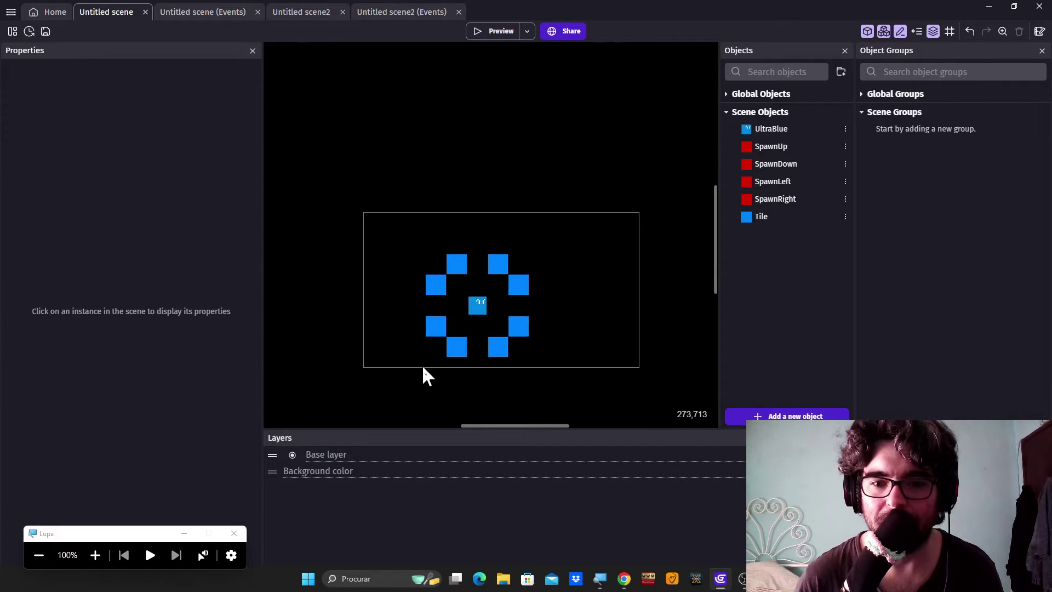
# - Move both upper-left Tiles outward by one grid cell up and one cell left
pyautogui.scroll(-2, 422, 363)
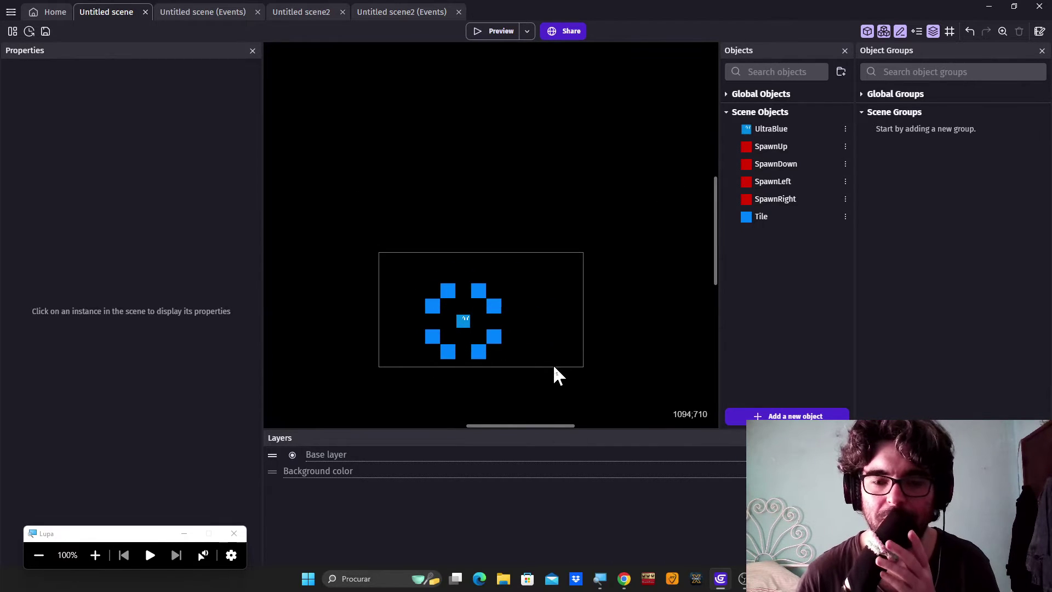
pyautogui.scroll(4, 554, 365)
pyautogui.scroll(-2, 433, 296)
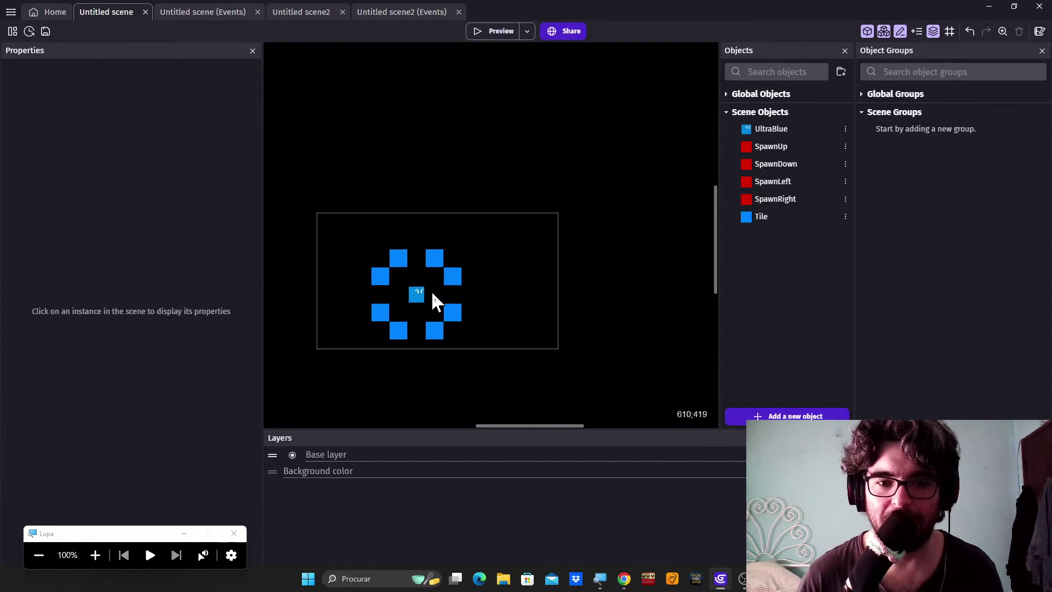
pyautogui.moveTo(446, 184); pyautogui.dragTo(590, 211, button='middle')
pyautogui.scroll(1, 589, 212)
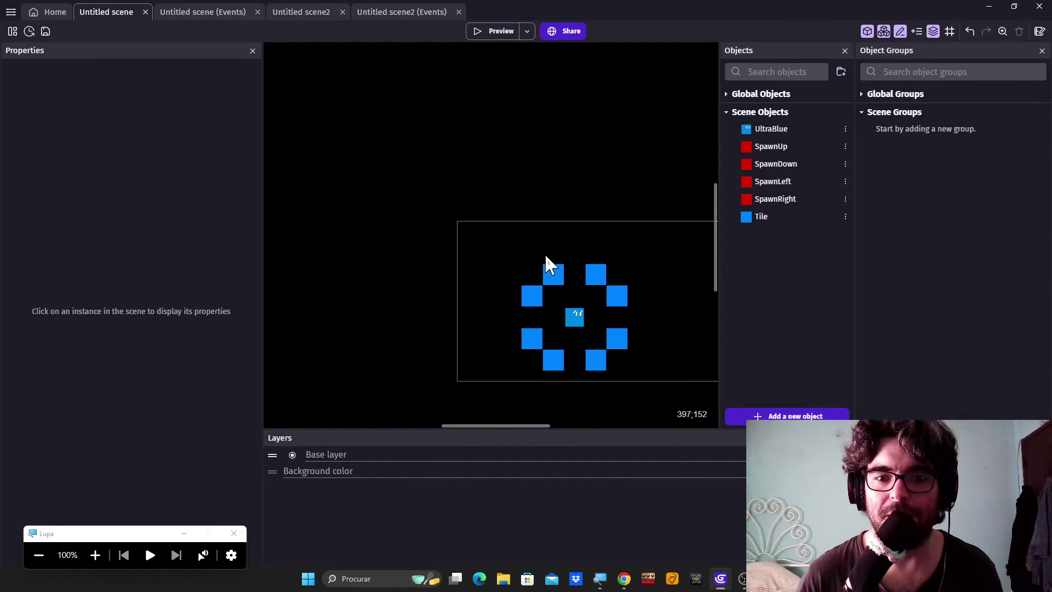
pyautogui.scroll(1, 547, 258)
pyautogui.moveTo(555, 286); pyautogui.dragTo(529, 246)
pyautogui.click(493, 299)
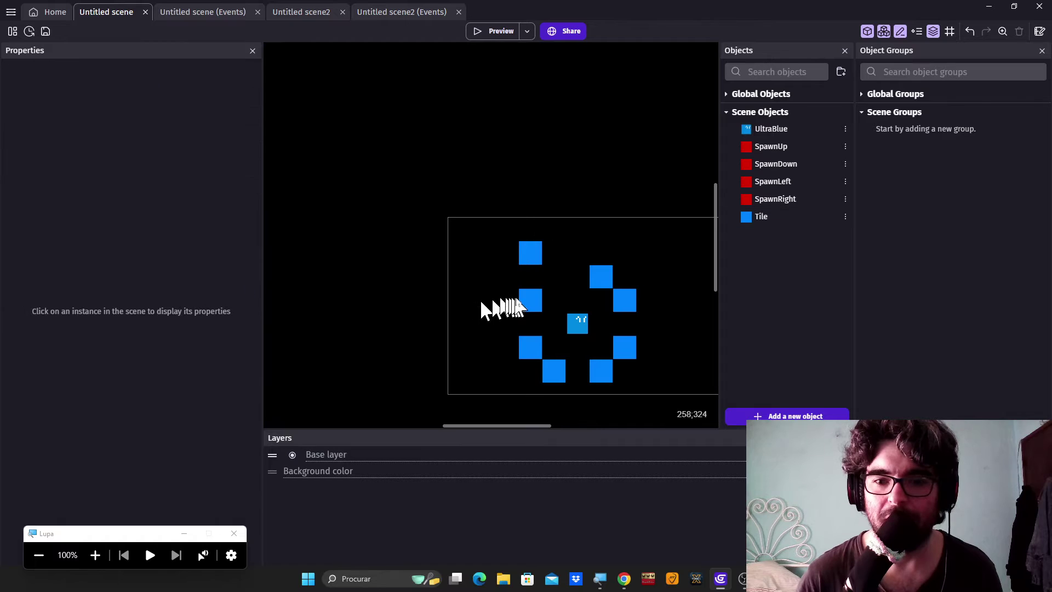
pyautogui.moveTo(529, 301); pyautogui.dragTo(505, 277)
pyautogui.click(433, 338)
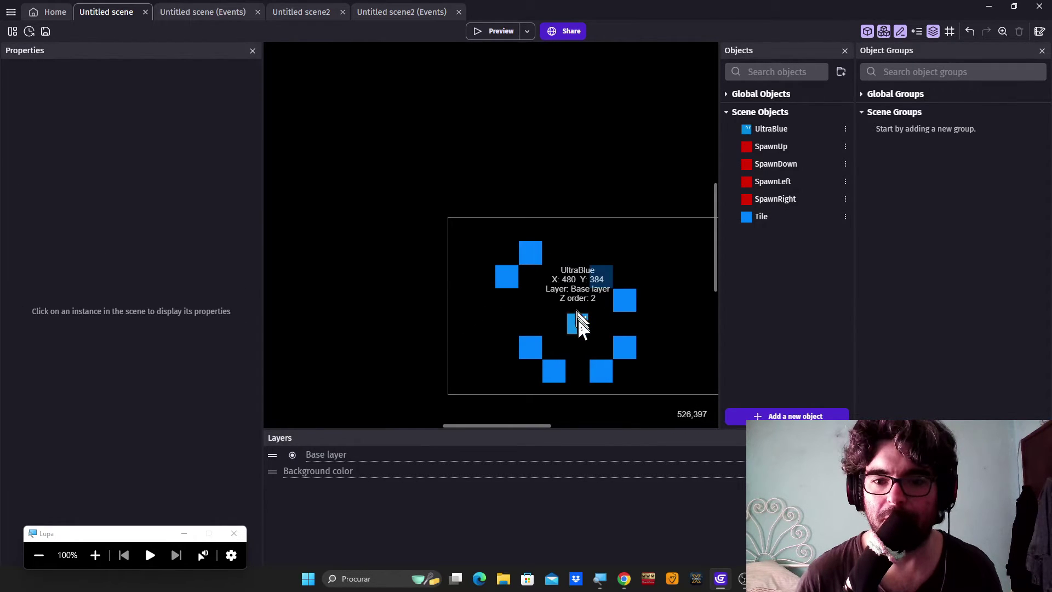
# - Shift UltraBlue up one grid cell and move both upper-right Tiles outward by one cell up and one cell right
pyautogui.moveTo(578, 318); pyautogui.dragTo(620, 255)
pyautogui.click(618, 270)
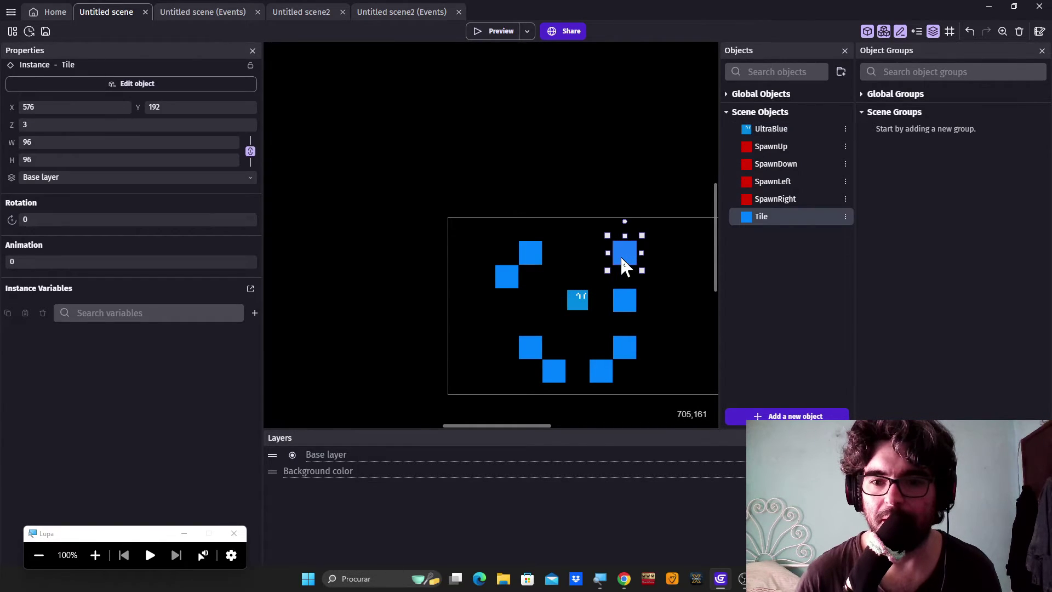
pyautogui.click(643, 296)
pyautogui.moveTo(629, 296); pyautogui.dragTo(644, 274)
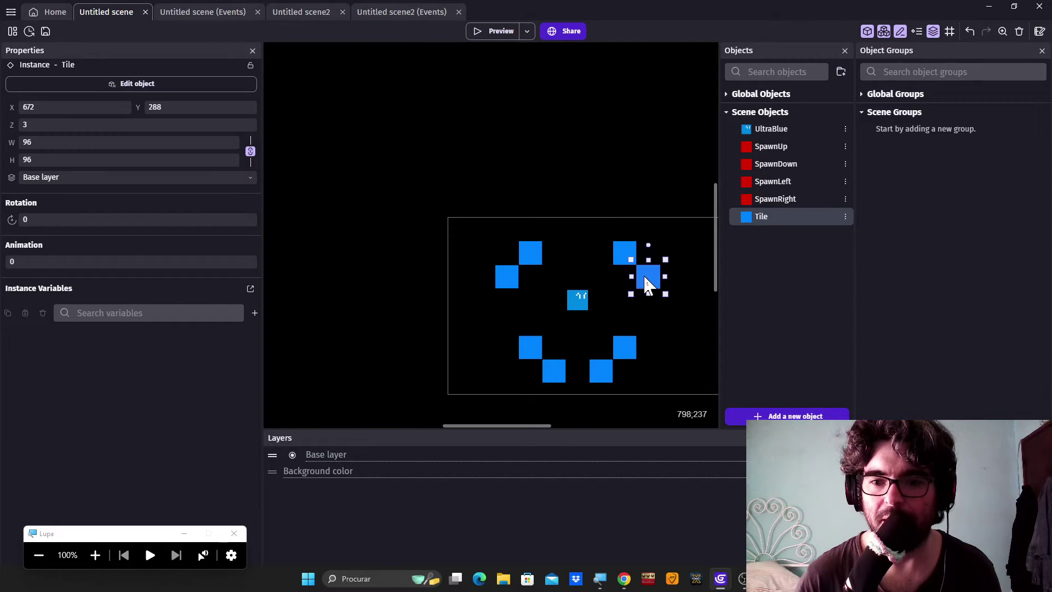
# - Place UltraBlue beside the lower-right Tiles as a spacing guide and move both Tiles one grid cell down and right
pyautogui.click(603, 318)
pyautogui.moveTo(581, 301); pyautogui.dragTo(650, 349)
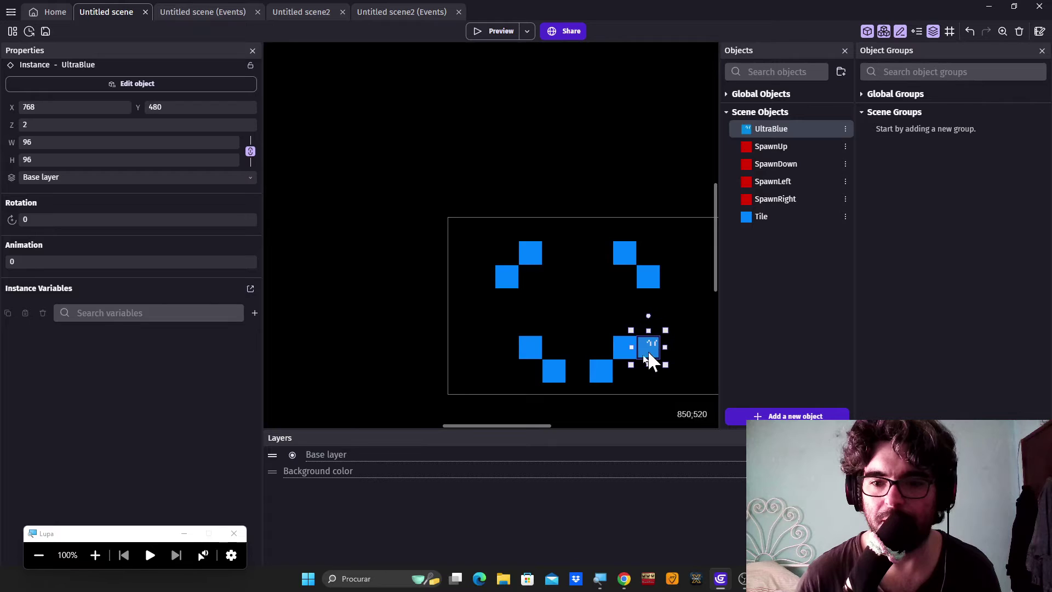
pyautogui.click(575, 299)
pyautogui.click(626, 344)
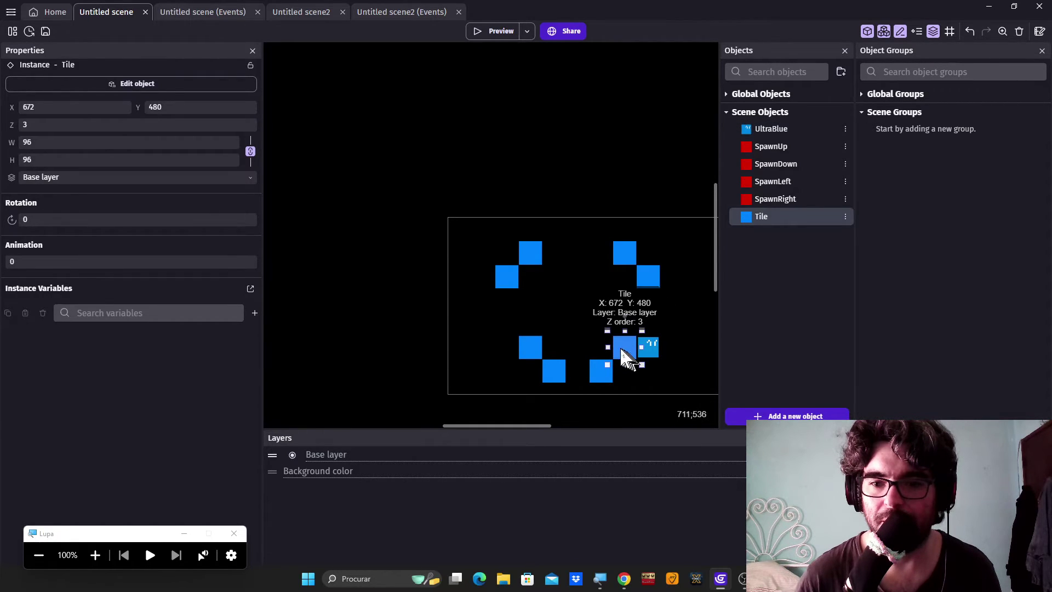
pyautogui.click(651, 343)
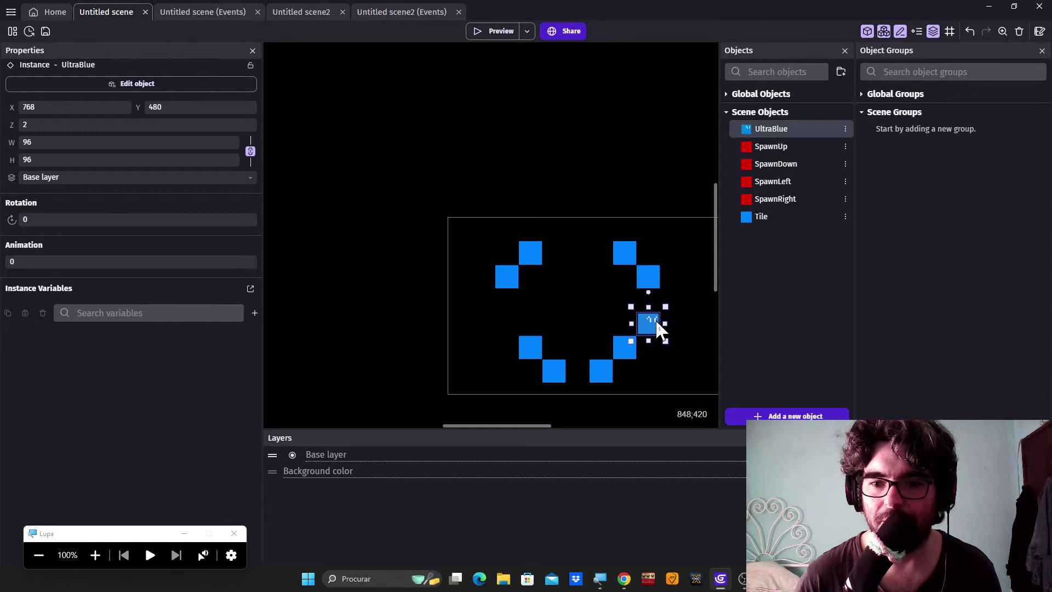
pyautogui.moveTo(620, 341); pyautogui.dragTo(630, 397)
pyautogui.click(575, 311)
pyautogui.click(590, 329)
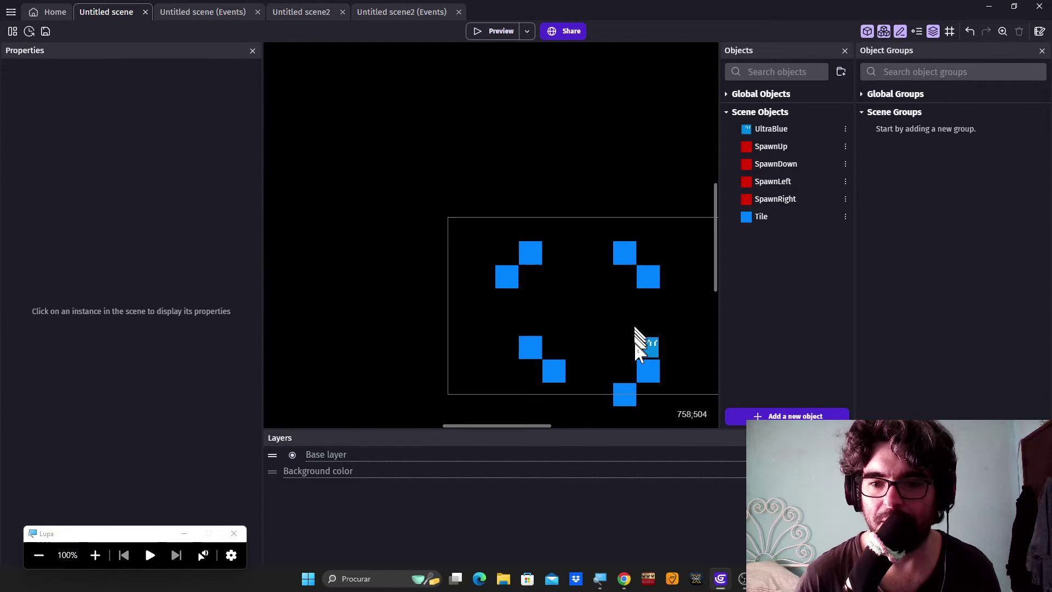
# - Place UltraBlue near the lower-left Tiles as a spacing guide and move both Tiles one grid cell down and left
pyautogui.click(646, 346)
pyautogui.moveTo(648, 351); pyautogui.dragTo(528, 393)
pyautogui.click(587, 337)
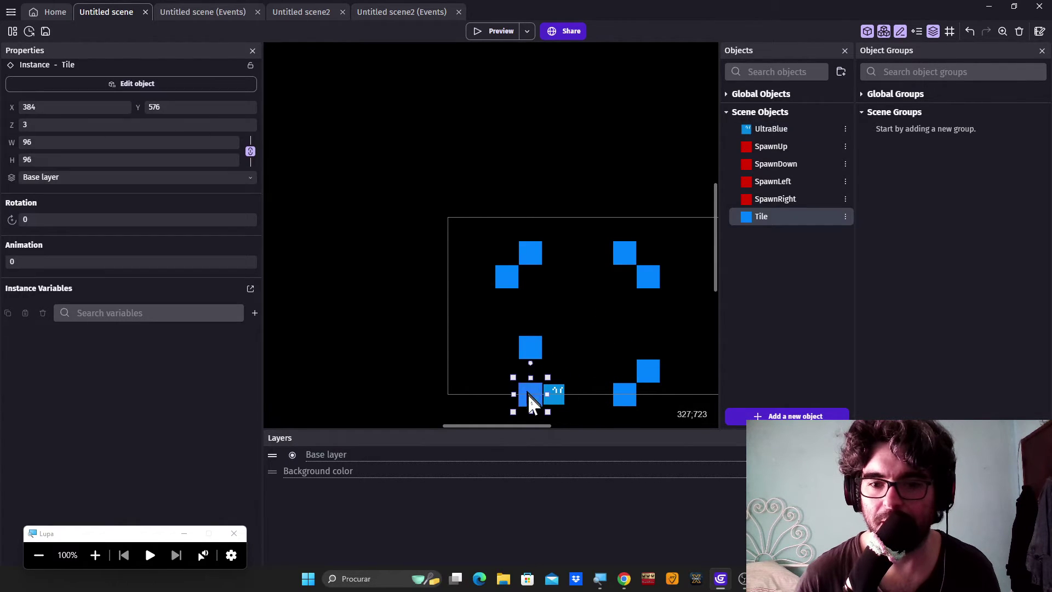
pyautogui.click(572, 337)
pyautogui.moveTo(531, 345); pyautogui.dragTo(505, 369)
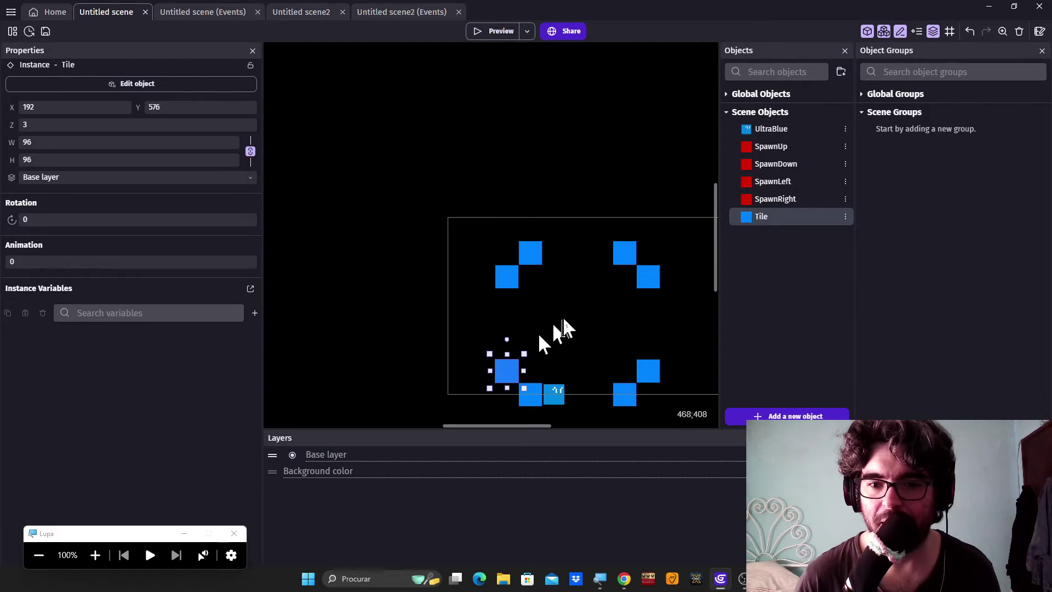
# - Move UltraBlue back to the centre of the widened eight-Tile ring
pyautogui.click(540, 342)
pyautogui.moveTo(545, 398); pyautogui.dragTo(565, 351)
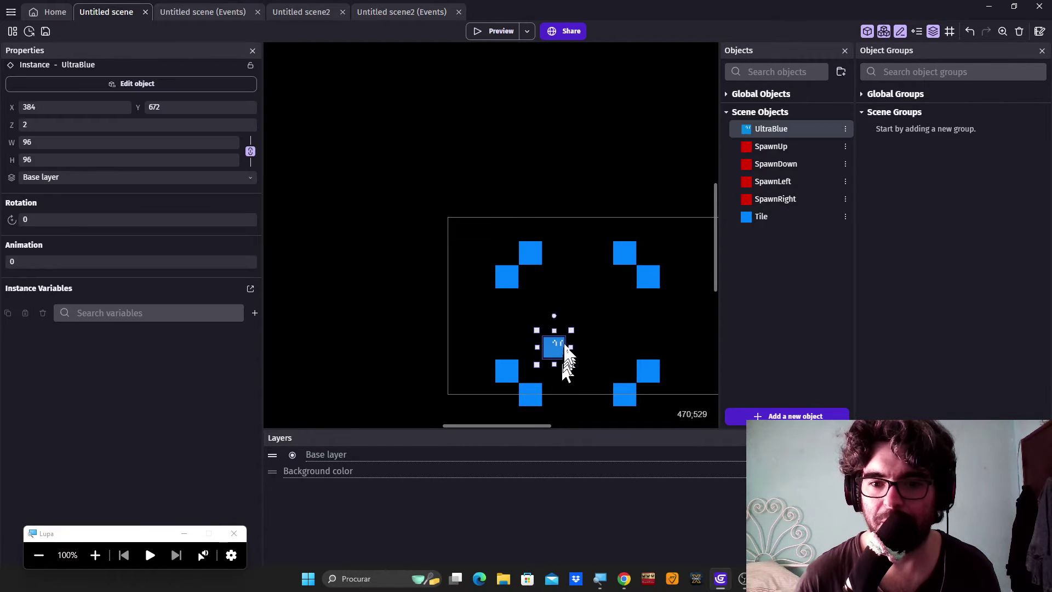
pyautogui.click(562, 383)
pyautogui.scroll(-1, 563, 379)
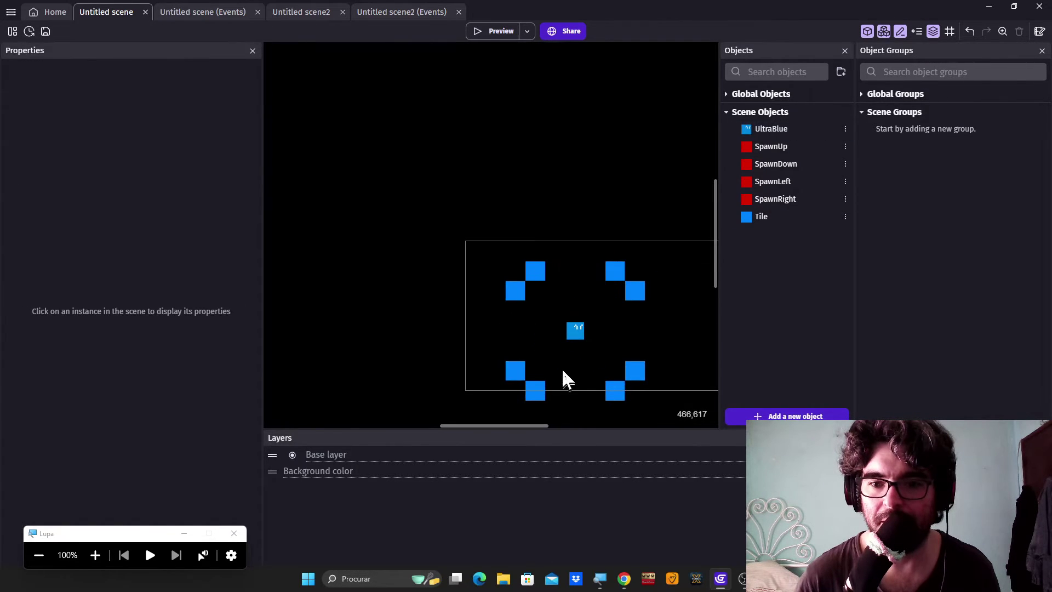
pyautogui.scroll(-2, 561, 368)
pyautogui.moveTo(647, 311); pyautogui.dragTo(629, 258, button='middle')
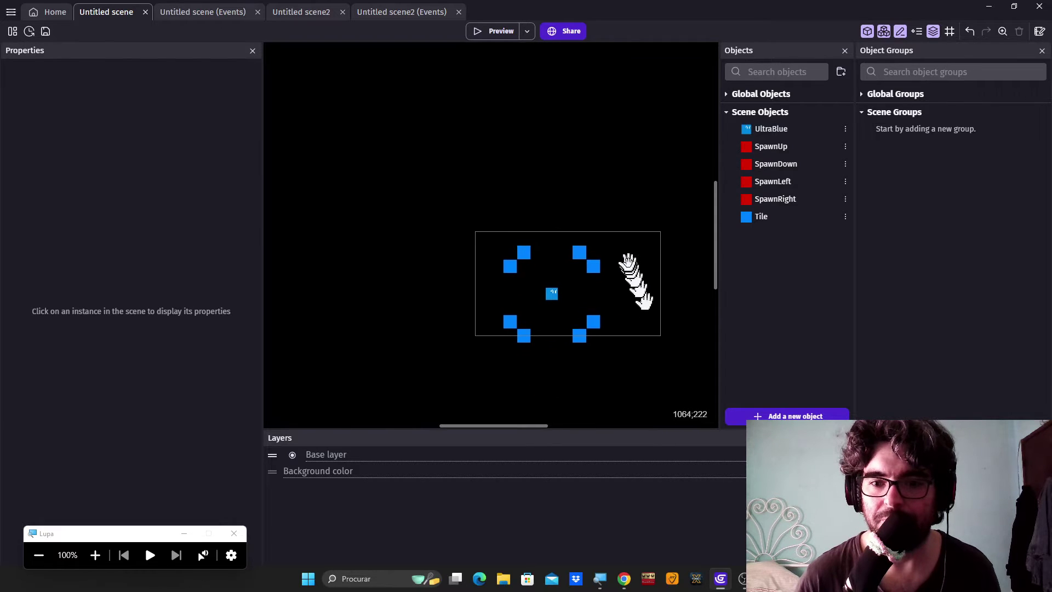
# - Place SpawnUp above the upper-left Tiles, SpawnDown below the lower-left Tiles, SpawnLeft beside the upper-left Tiles, and SpawnRight beside the upper-right Tiles
pyautogui.scroll(3, 610, 306)
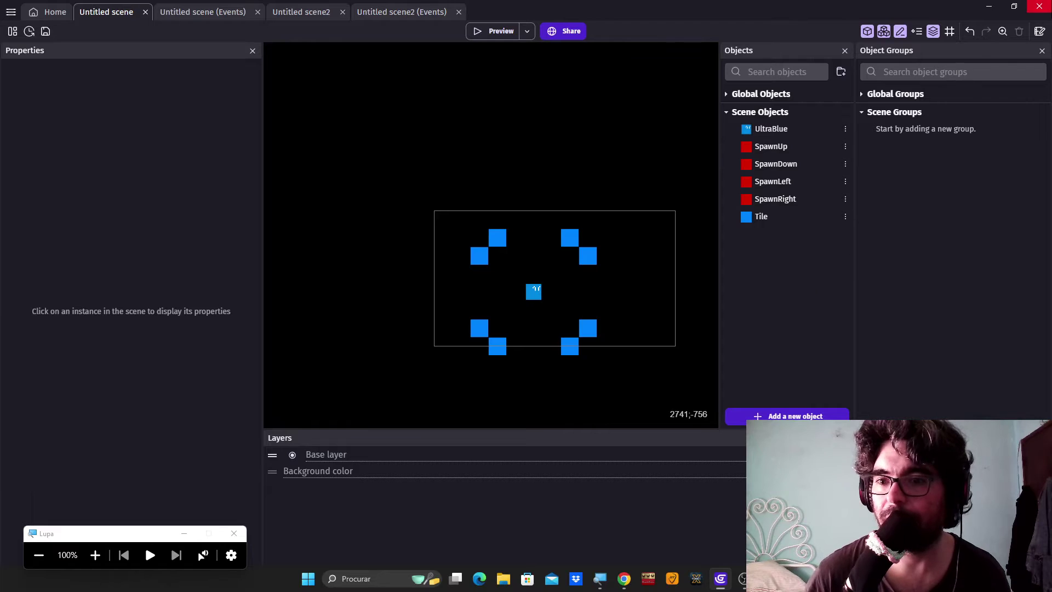
pyautogui.scroll(1, 631, 281)
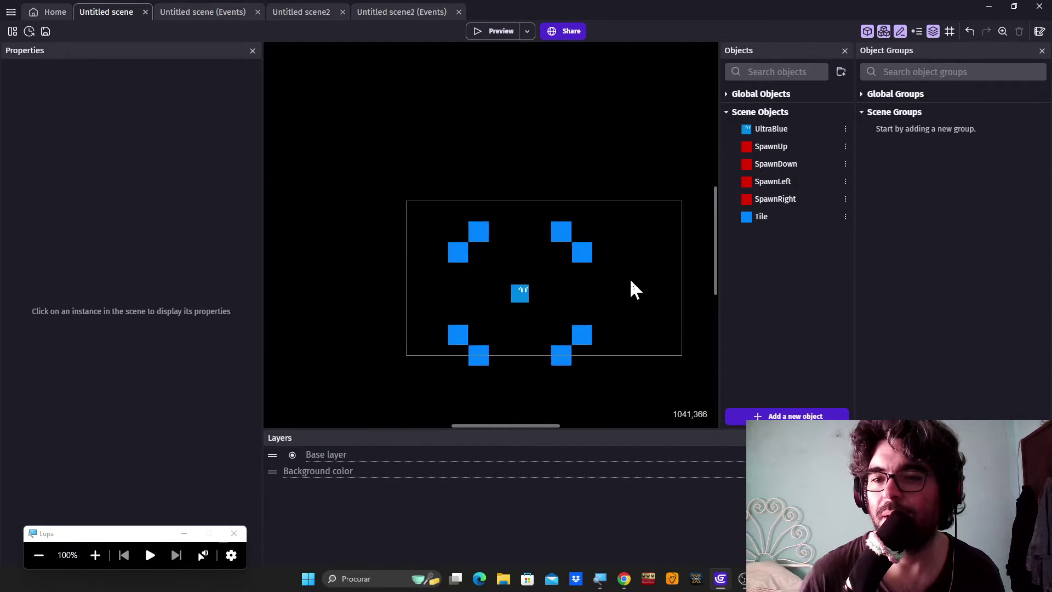
pyautogui.scroll(1, 629, 278)
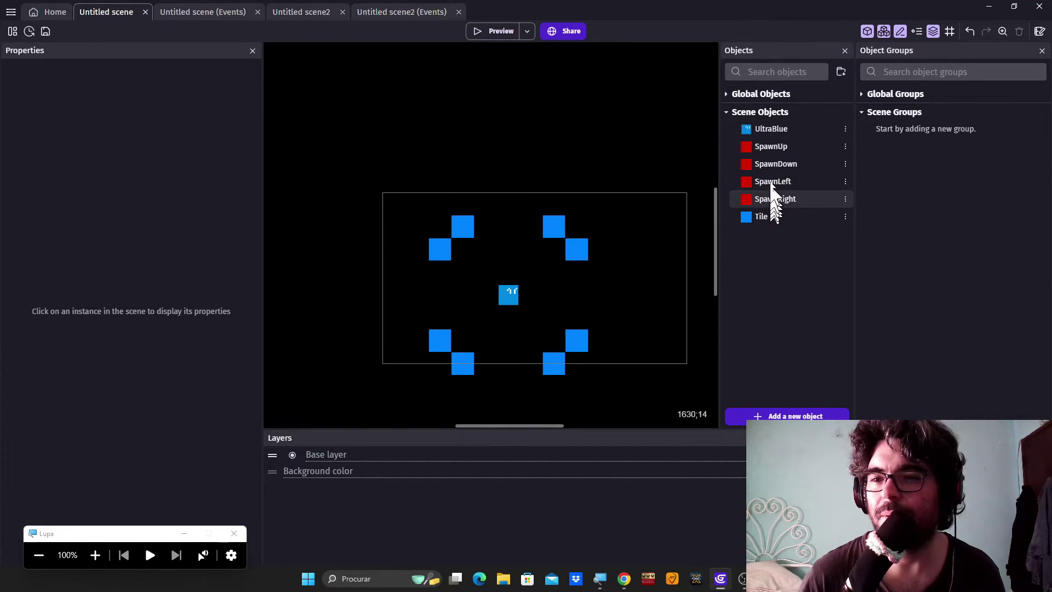
pyautogui.moveTo(769, 147); pyautogui.dragTo(456, 209)
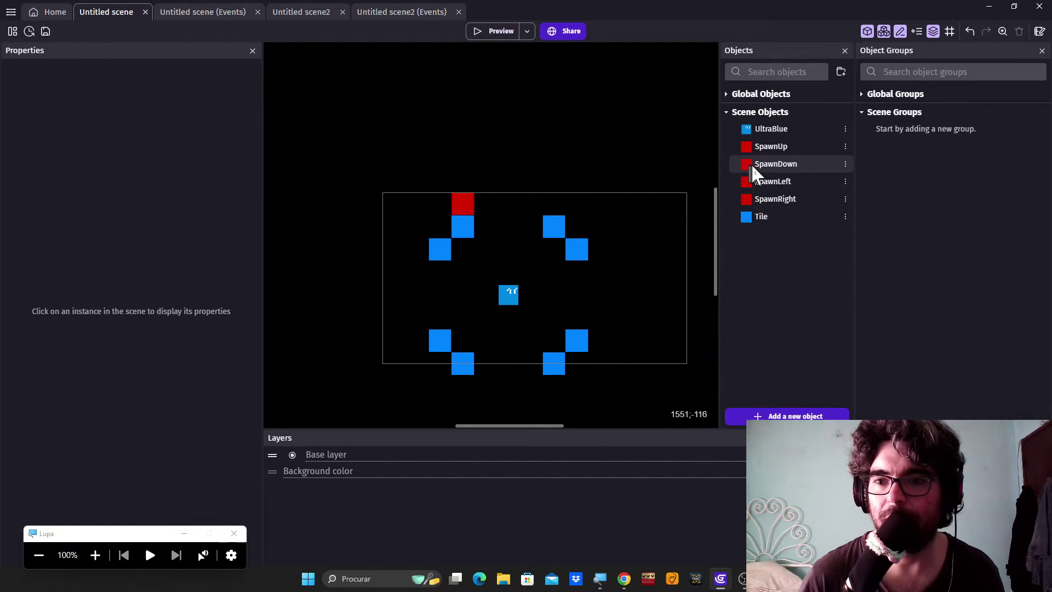
pyautogui.moveTo(750, 166); pyautogui.dragTo(455, 384)
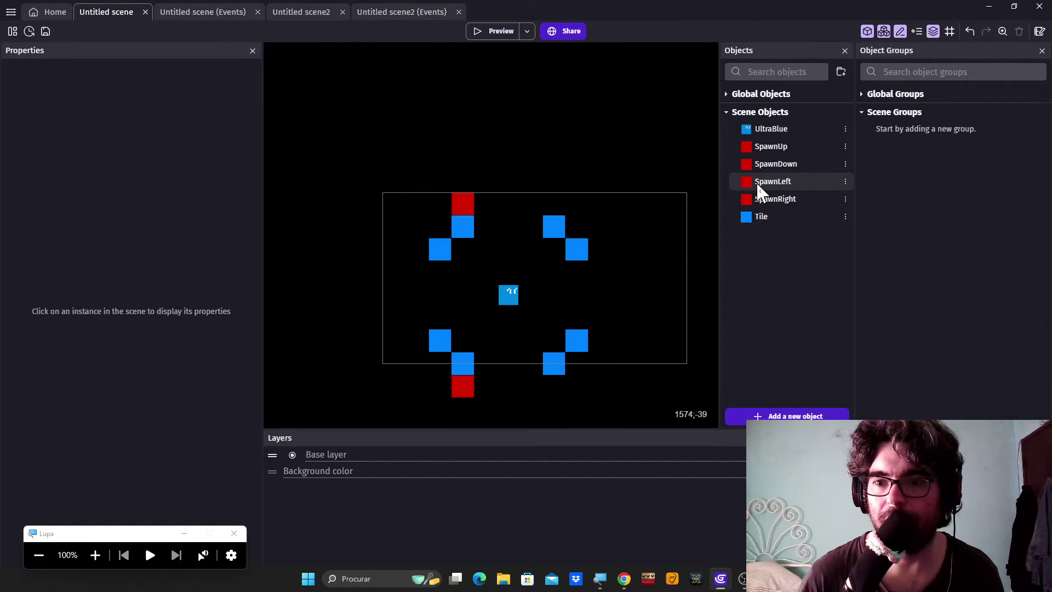
pyautogui.moveTo(756, 182); pyautogui.dragTo(417, 251)
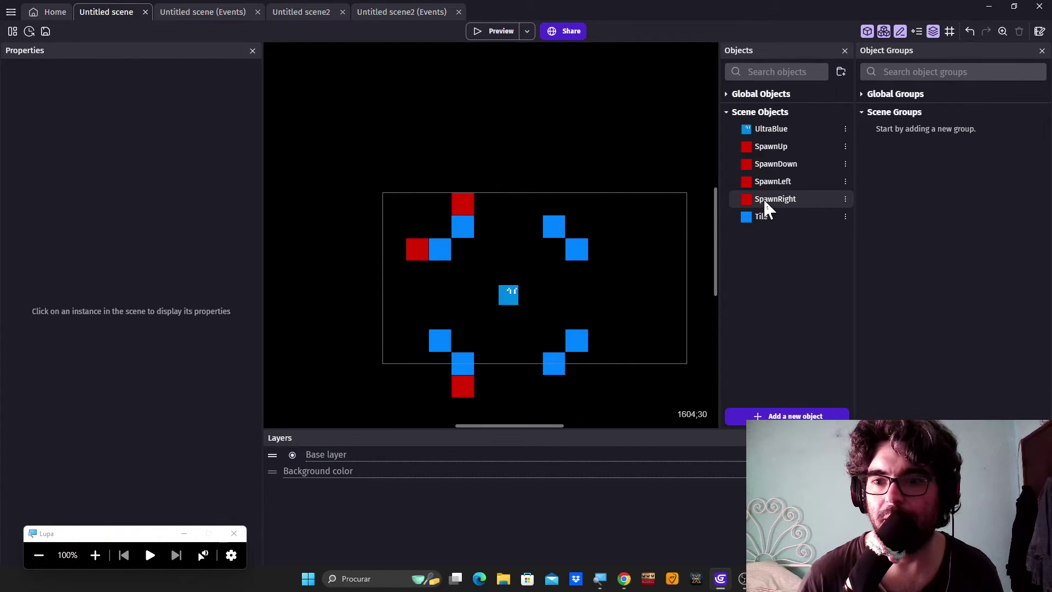
pyautogui.moveTo(765, 201); pyautogui.dragTo(600, 249)
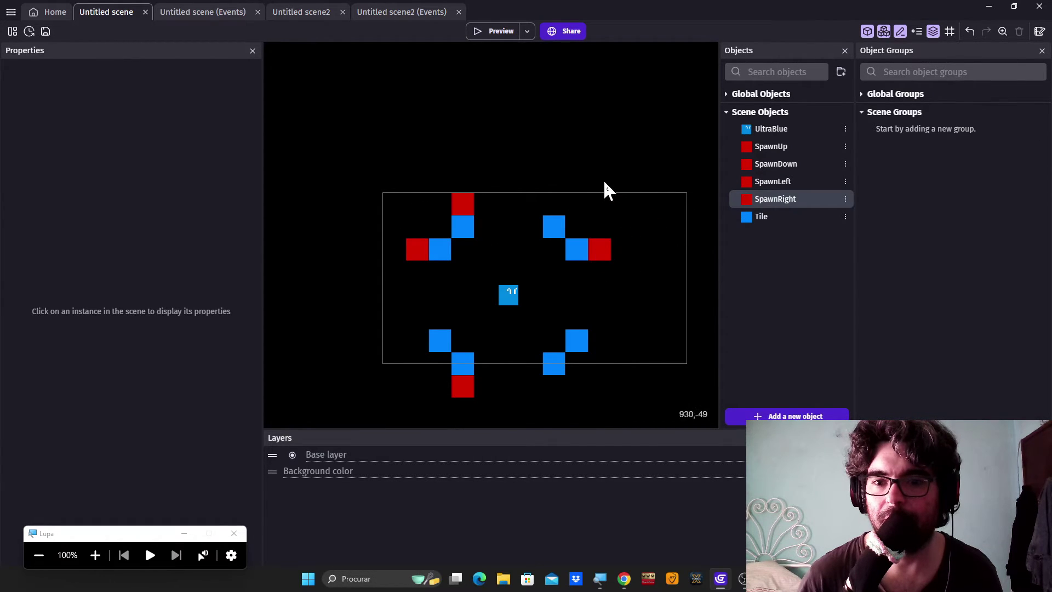
pyautogui.scroll(-2, 599, 183)
pyautogui.scroll(4, 601, 258)
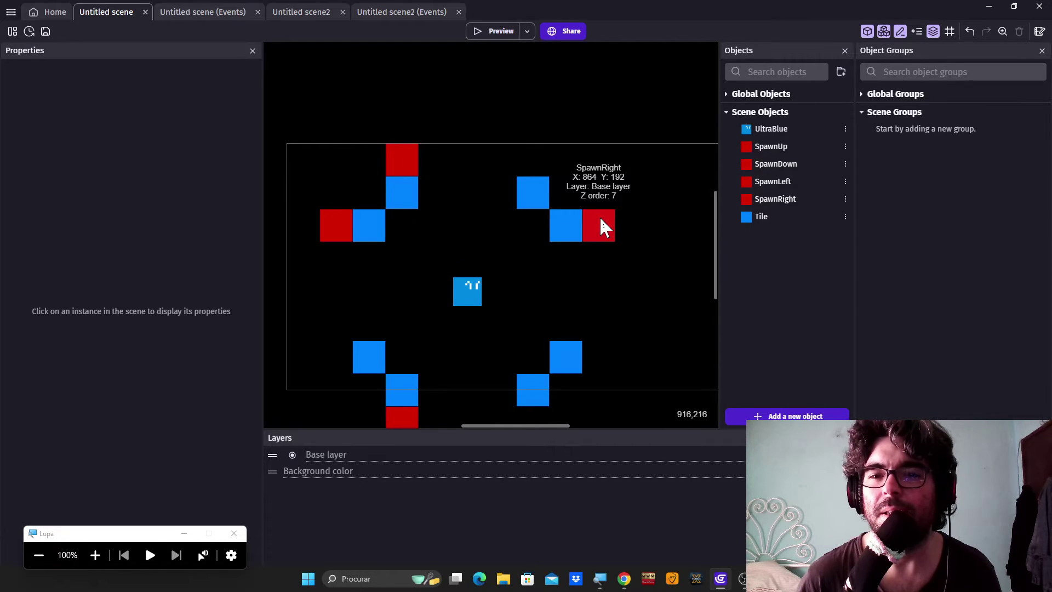
pyautogui.scroll(-3, 599, 216)
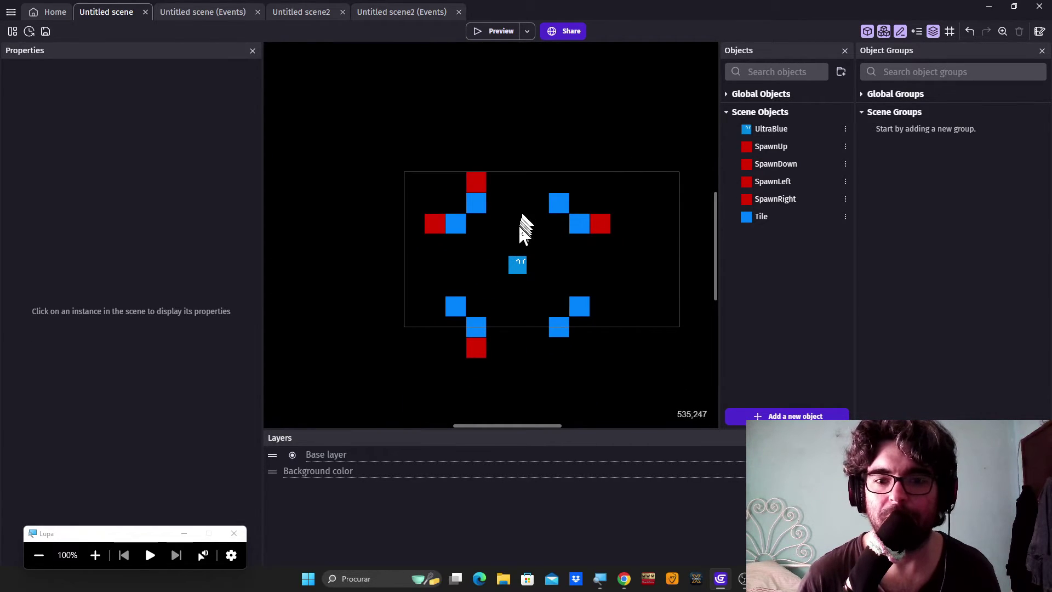
pyautogui.scroll(-3, 518, 226)
pyautogui.scroll(2, 482, 253)
pyautogui.scroll(1, 480, 248)
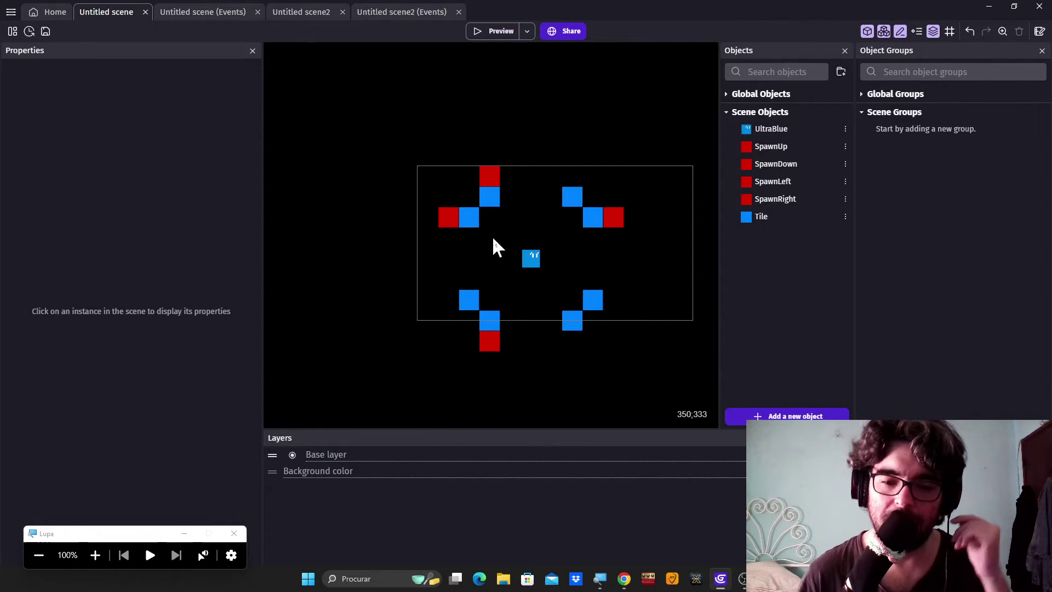
# - Try SpawnUp above the upper-right Tiles, and return it to its cell above the upper-left Tiles
pyautogui.click(486, 166)
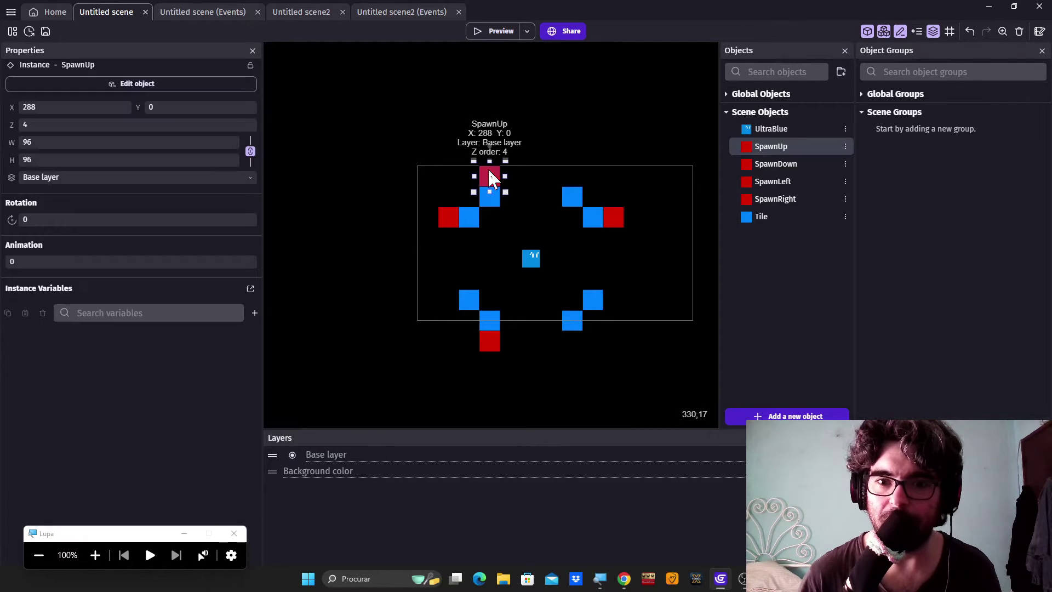
pyautogui.moveTo(486, 166); pyautogui.dragTo(576, 188)
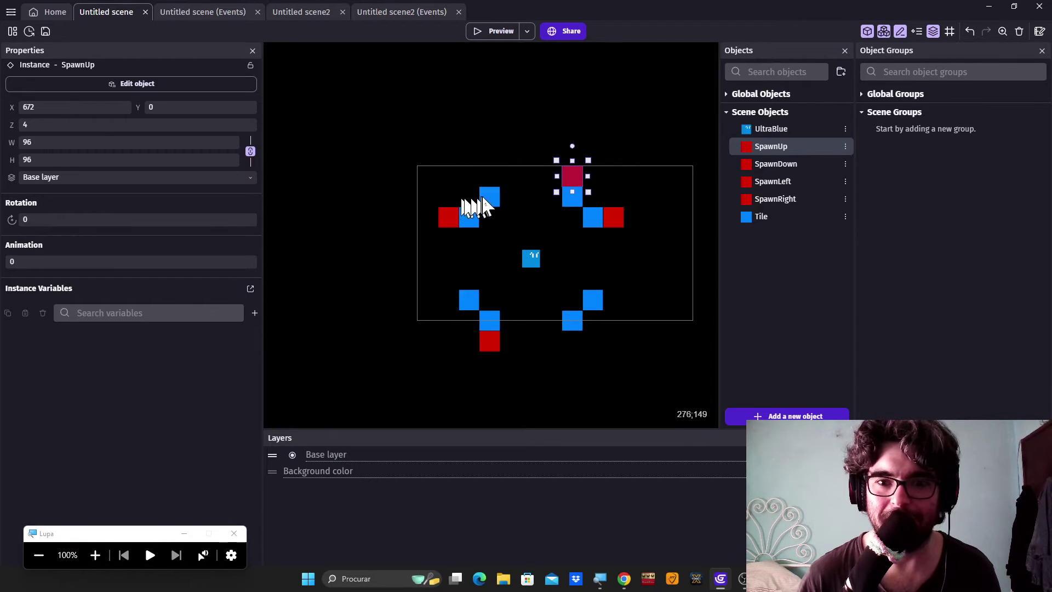
pyautogui.moveTo(567, 174); pyautogui.dragTo(483, 177)
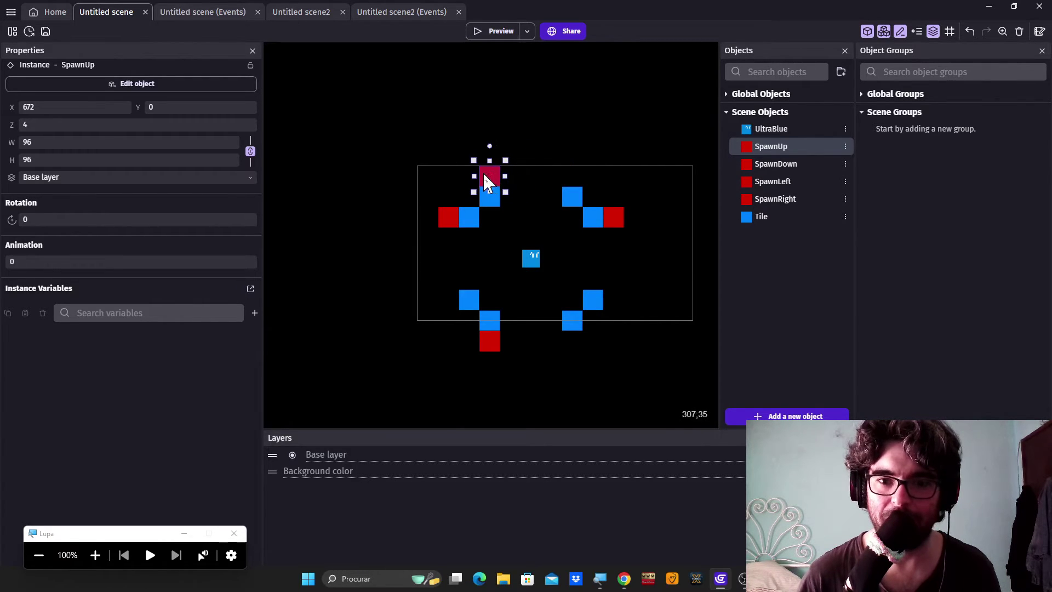
pyautogui.click(539, 162)
pyautogui.scroll(-2, 519, 207)
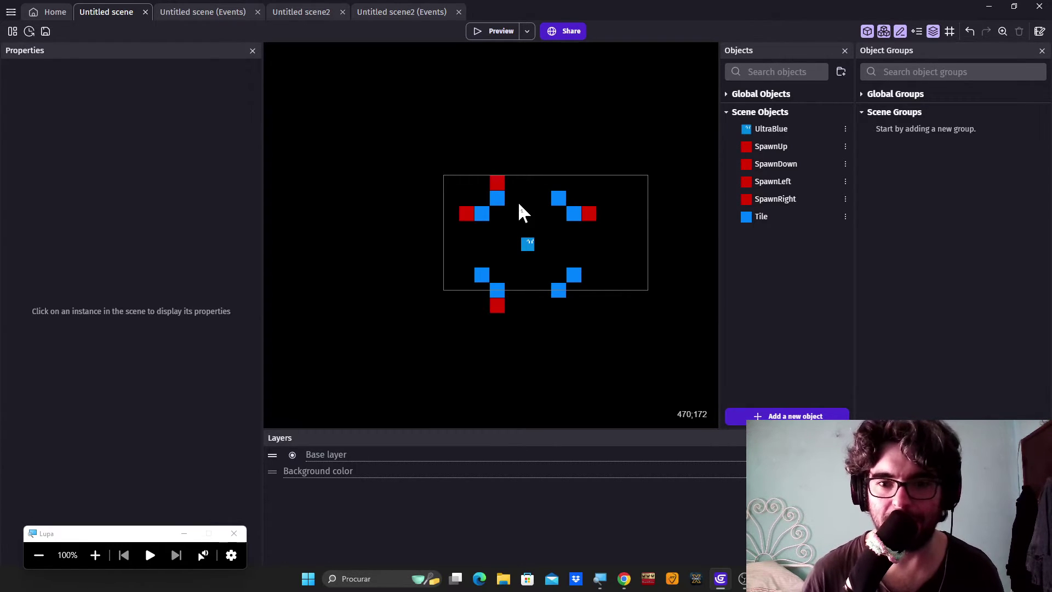
pyautogui.scroll(3, 519, 205)
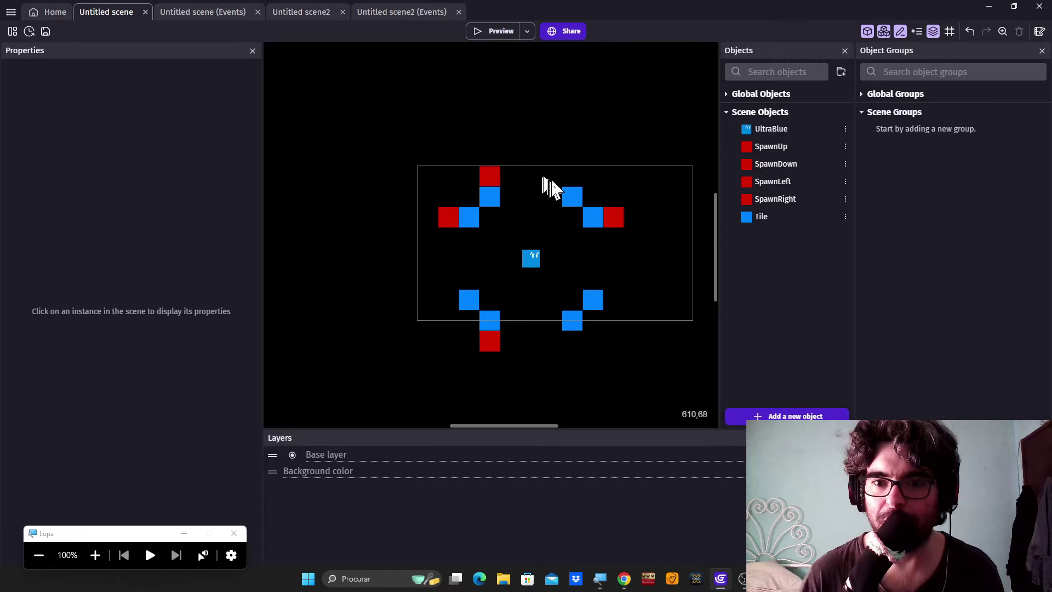
pyautogui.scroll(-1, 529, 298)
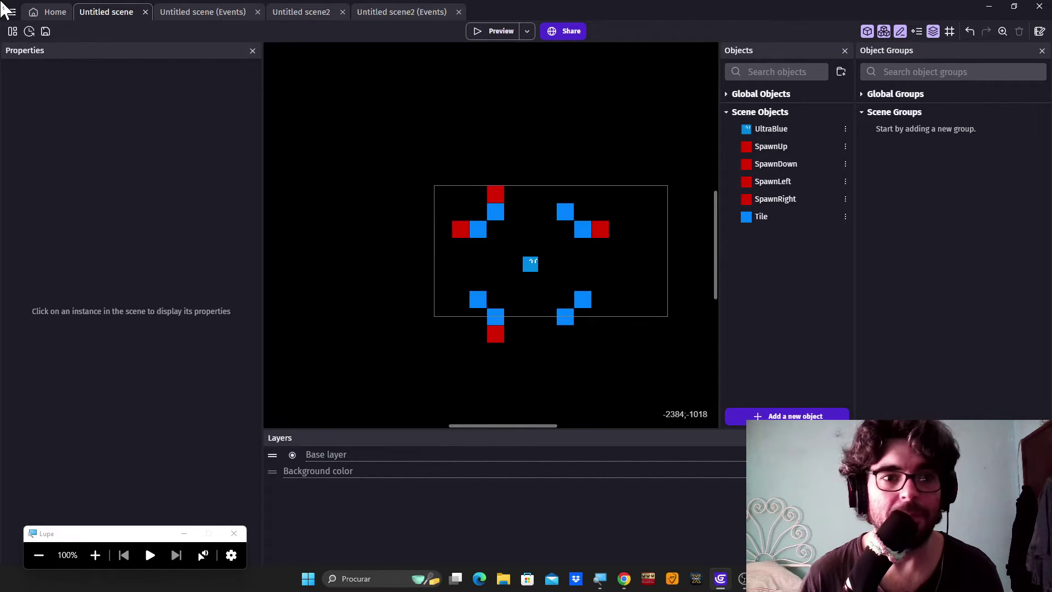
# - Add an external layout to the project and name it 3WayUp
pyautogui.click(95, 556)
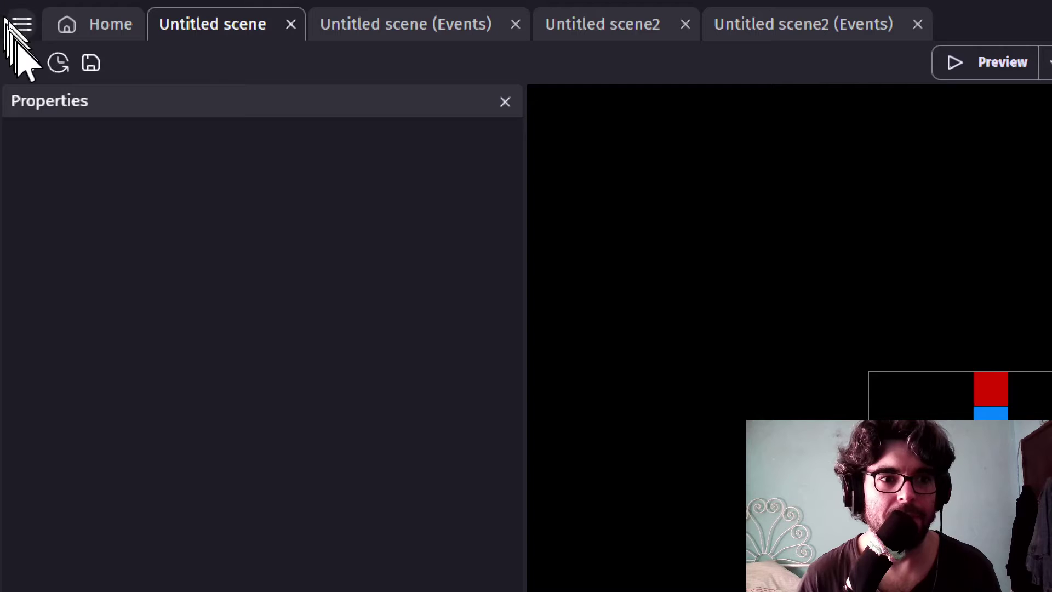
pyautogui.click(22, 24)
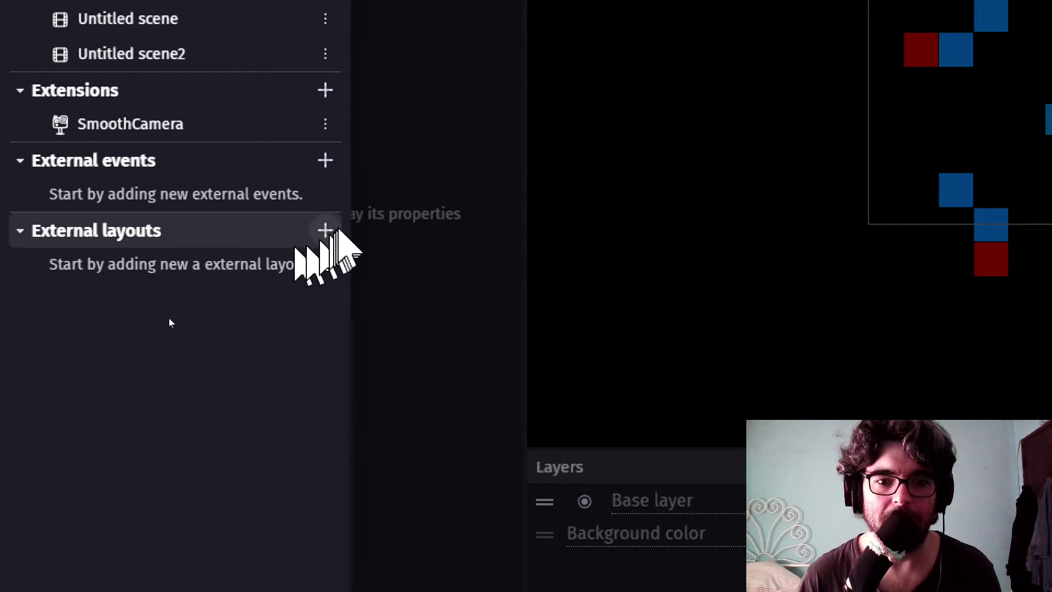
pyautogui.click(327, 230)
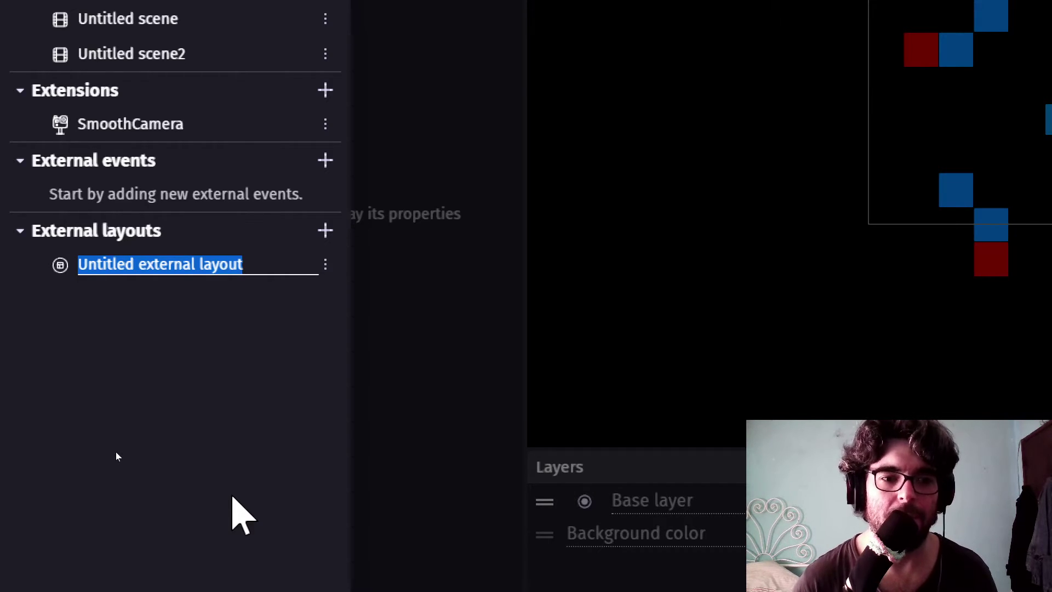
pyautogui.write('3WayUp')
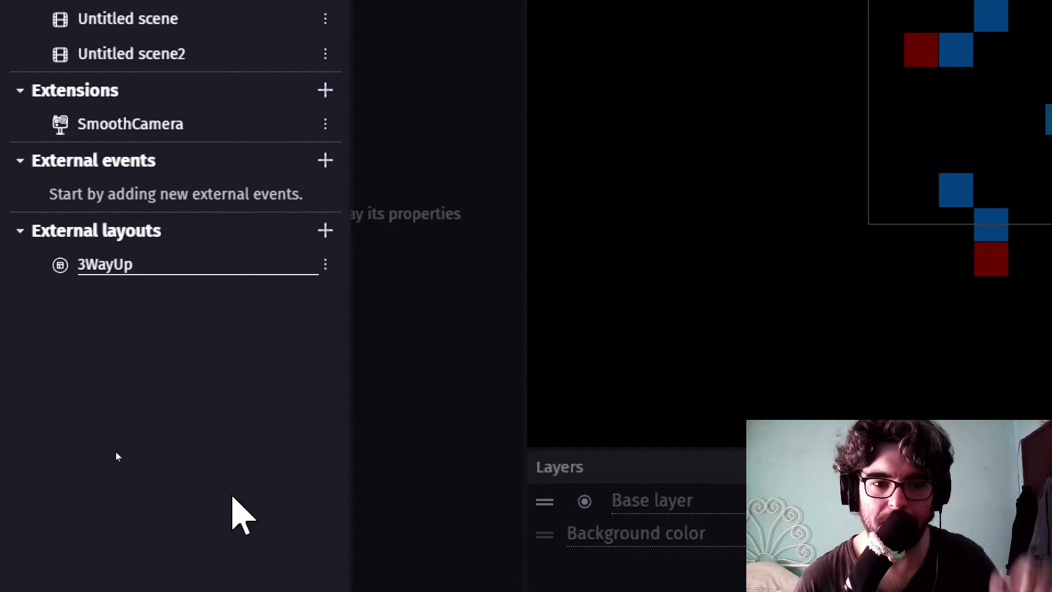
pyautogui.click(129, 360)
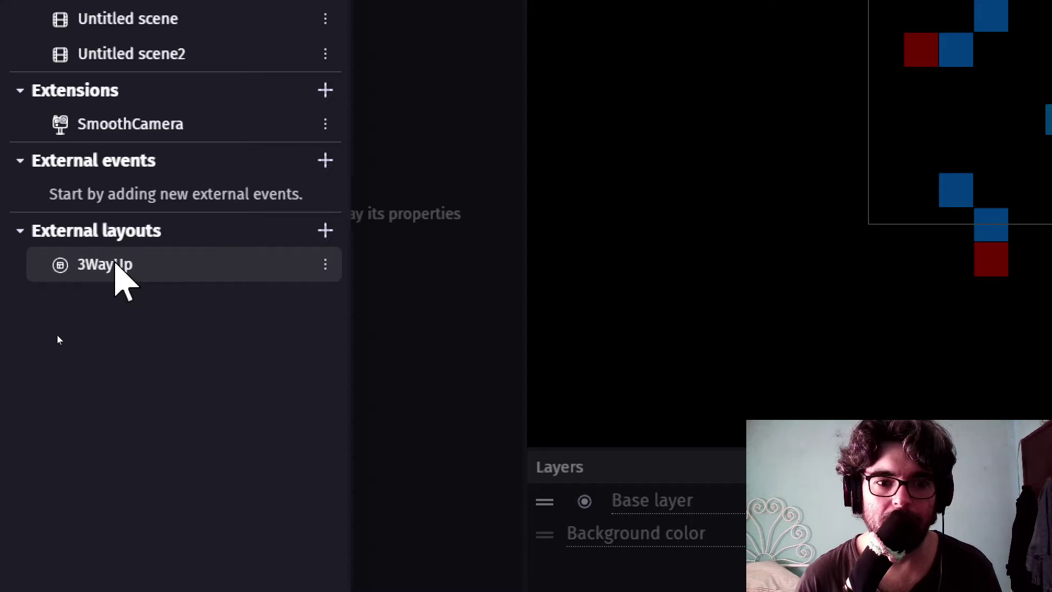
# - Open the 3WayUp external layout and associate it with Untitled scene
pyautogui.doubleClick(114, 264)
pyautogui.click(122, 343)
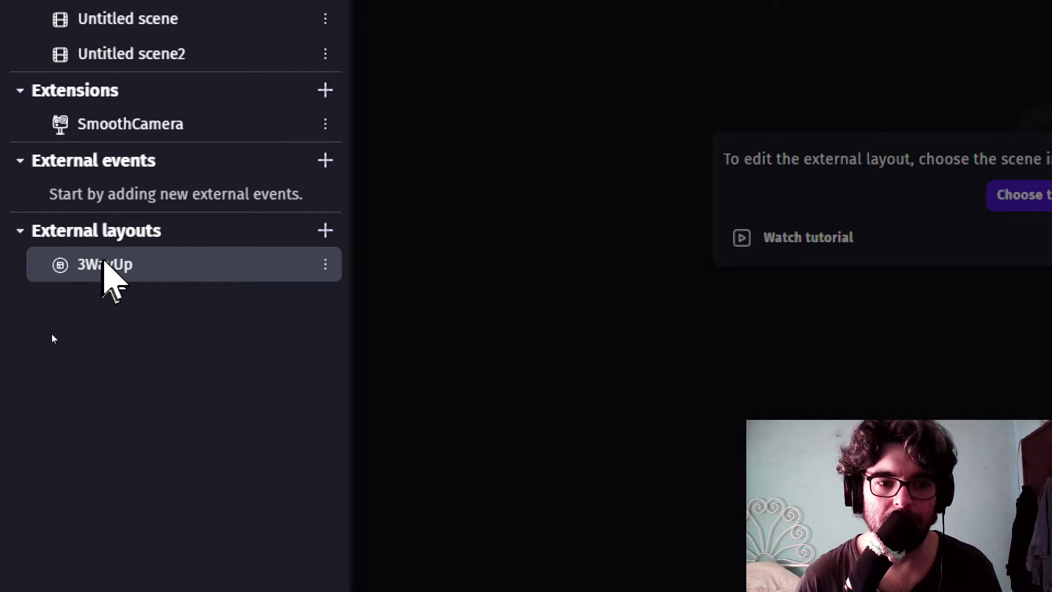
pyautogui.click(728, 295)
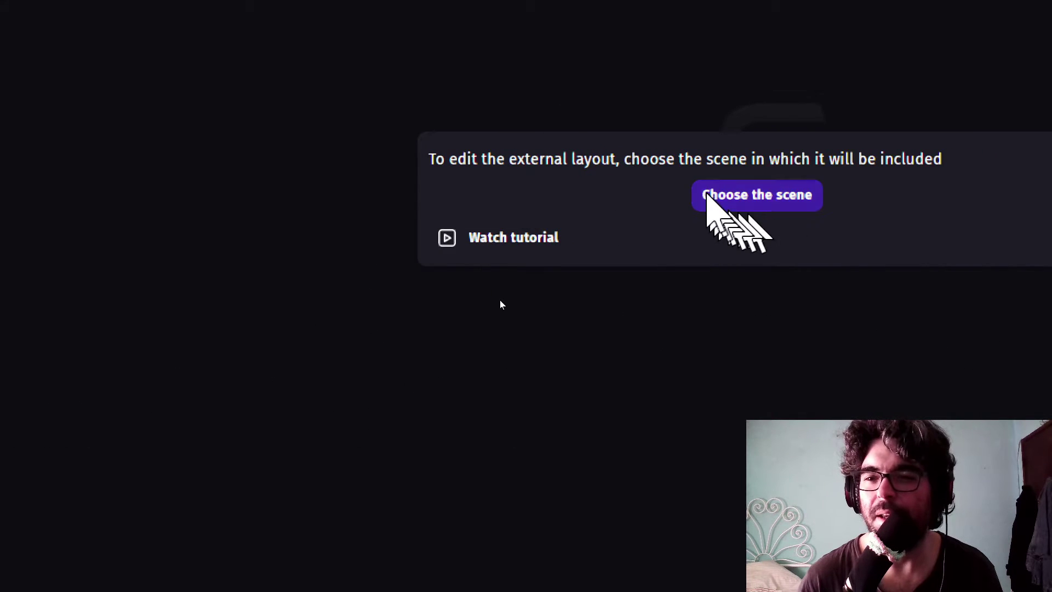
pyautogui.click(709, 204)
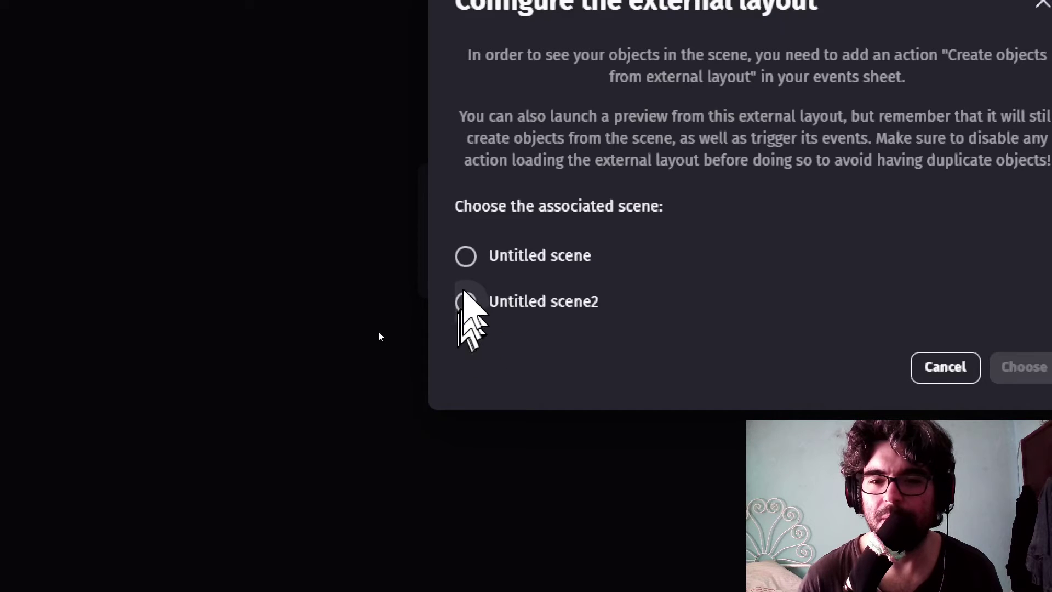
pyautogui.click(466, 256)
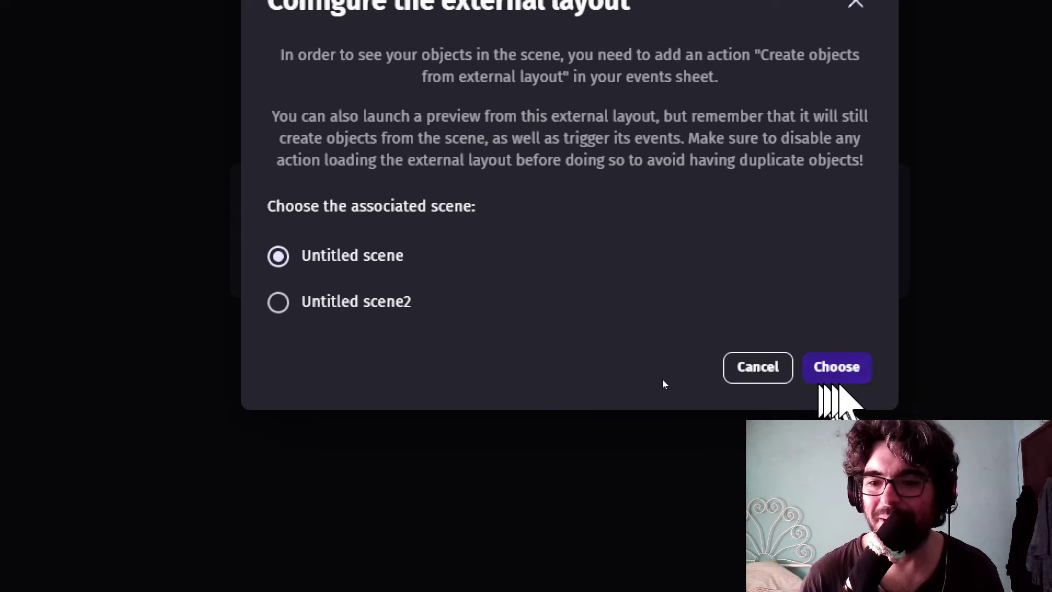
pyautogui.click(837, 367)
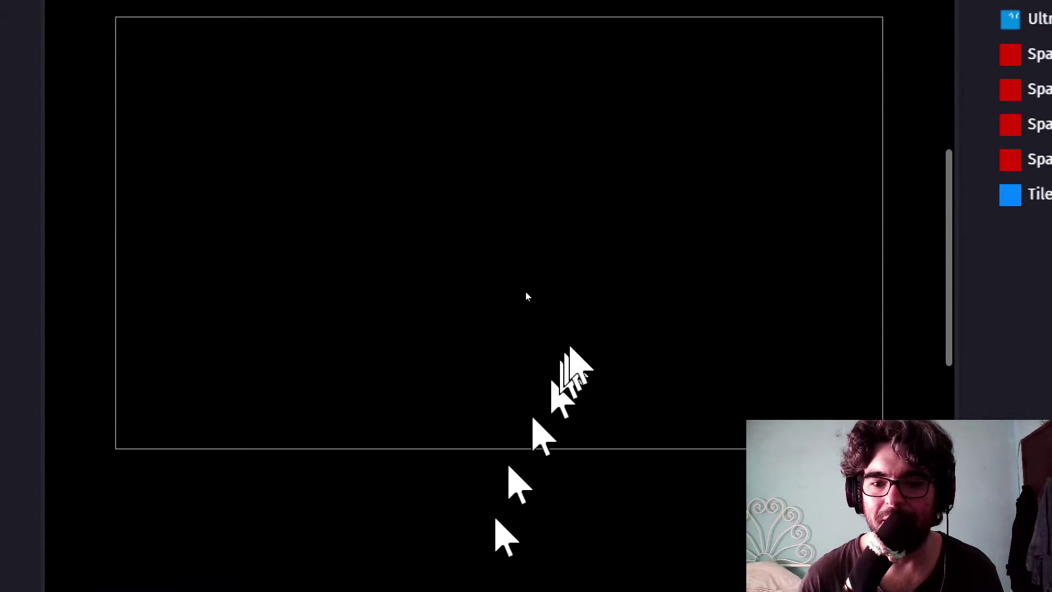
# - Place one Tile inside the layout frame and show the editing grid
pyautogui.scroll(-3, 525, 345)
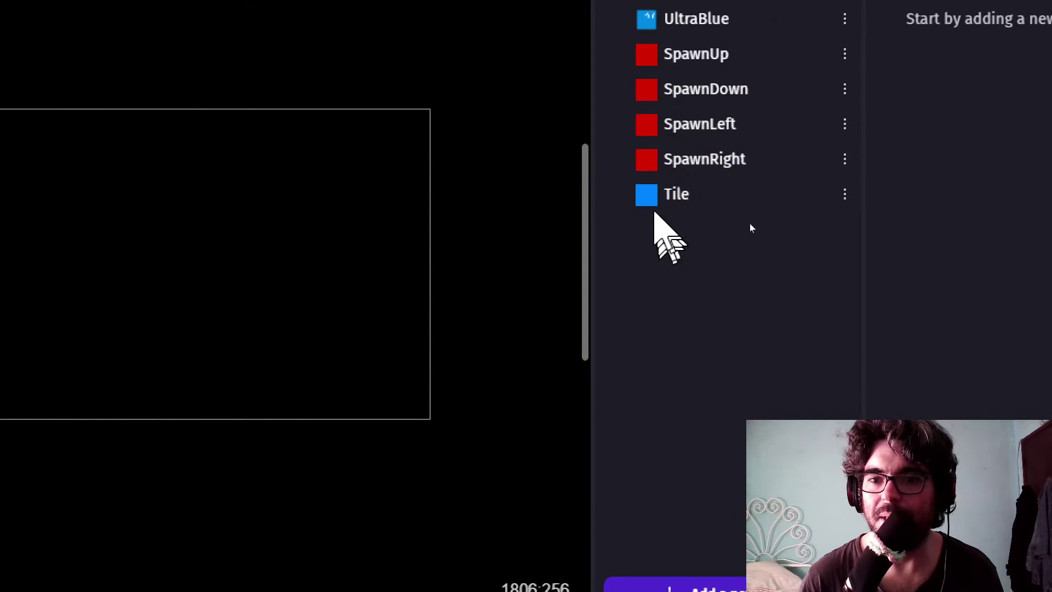
pyautogui.moveTo(652, 197); pyautogui.dragTo(254, 197)
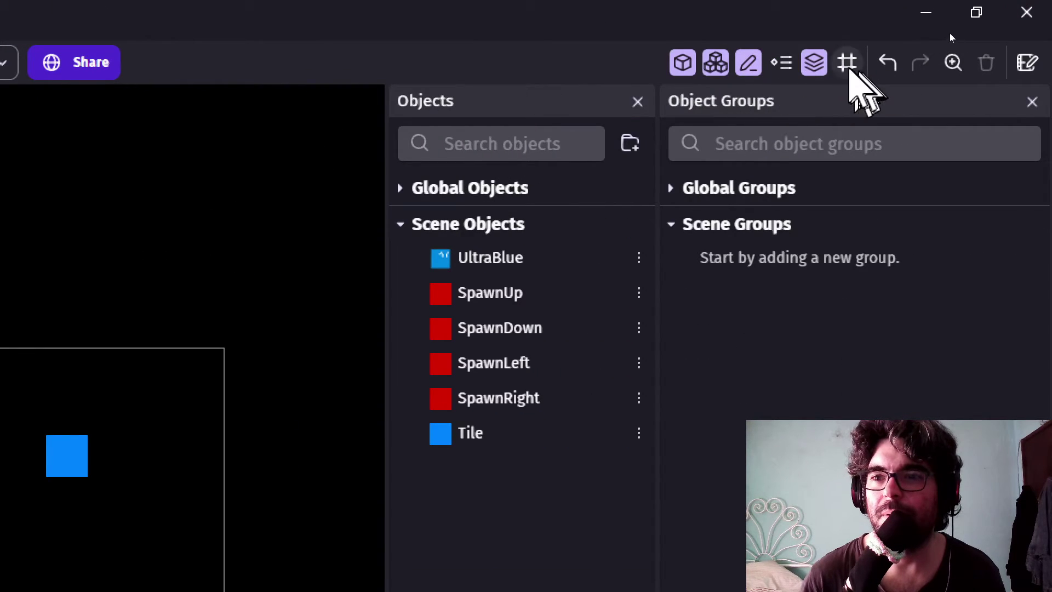
pyautogui.click(848, 63)
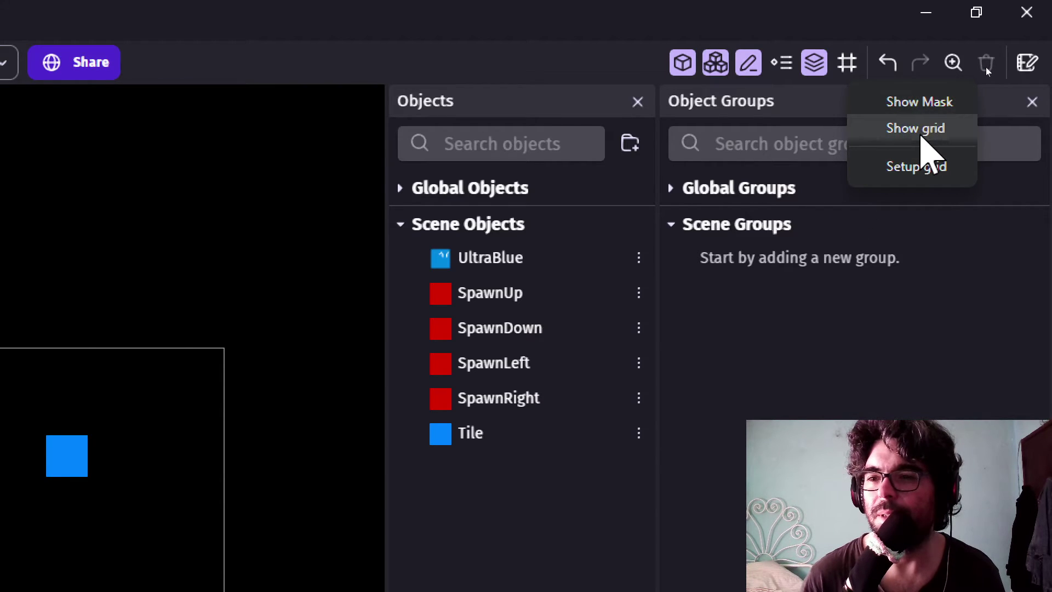
pyautogui.click(925, 132)
# - Set the layout's grid cells to 96 pixels wide and 96 pixels high
pyautogui.click(848, 63)
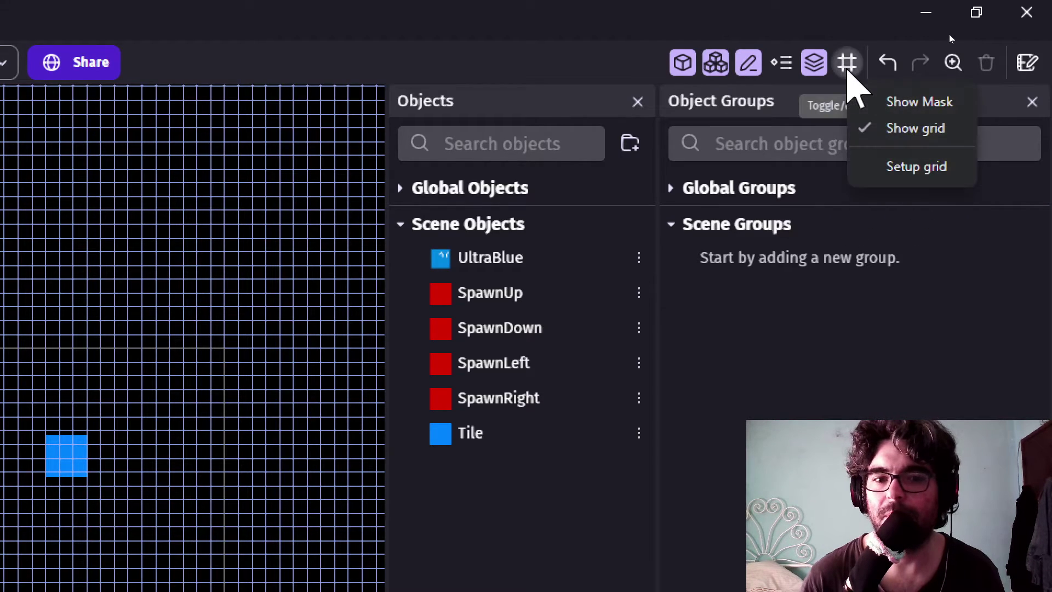
pyautogui.click(912, 164)
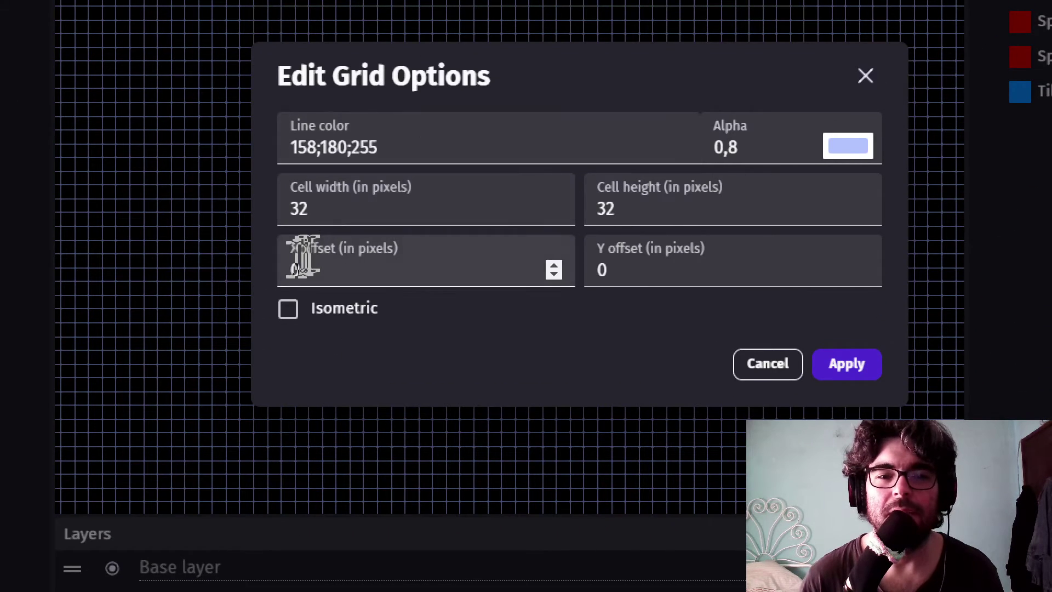
pyautogui.doubleClick(332, 211)
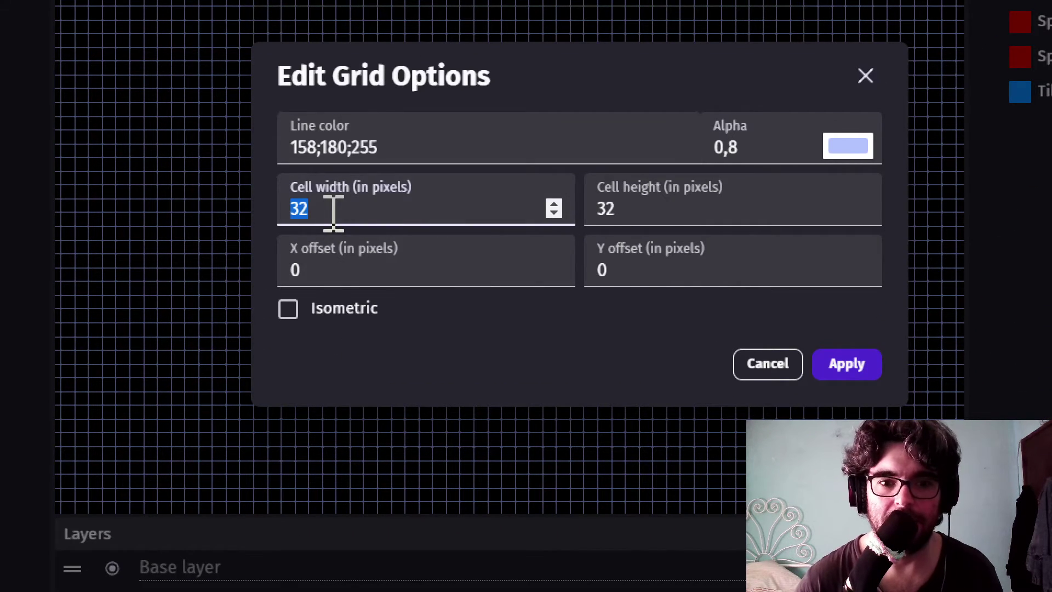
pyautogui.write('96')
pyautogui.click(609, 213)
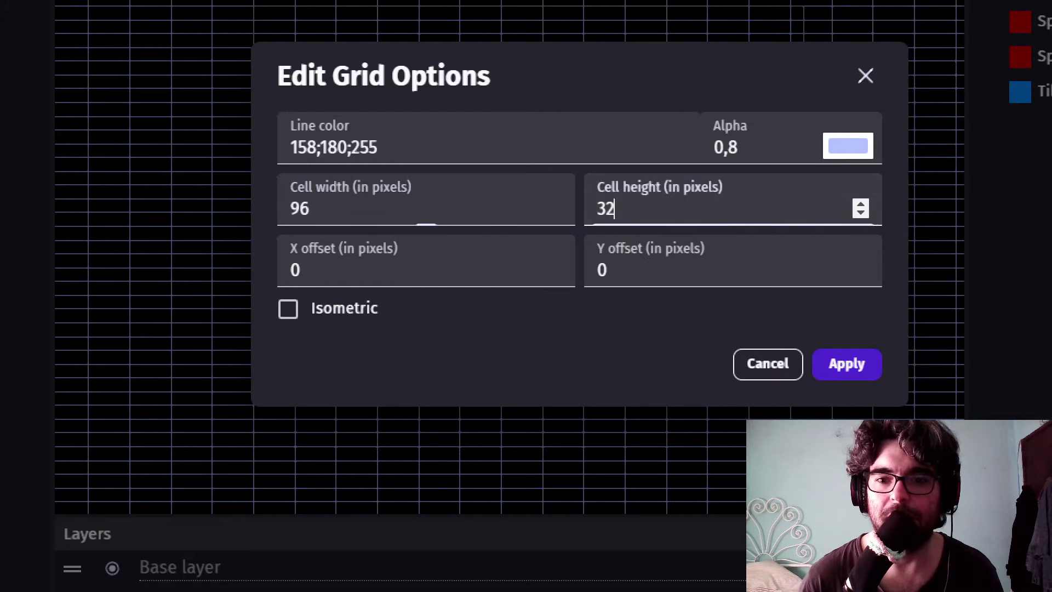
pyautogui.write('96')
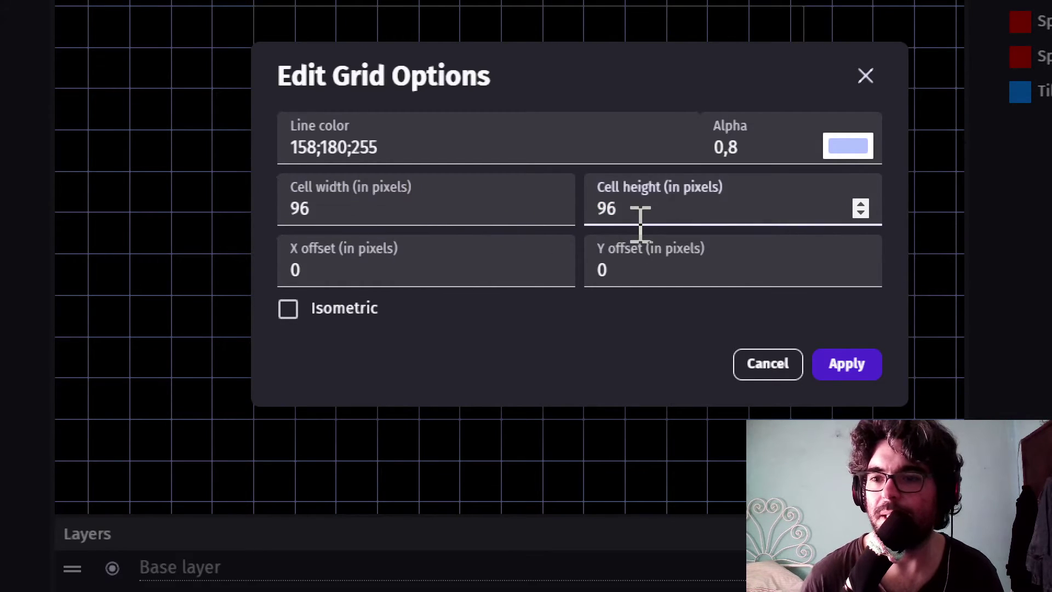
# - Set the grid line colour to black (0;0;0) and apply the grid options
pyautogui.click(859, 146)
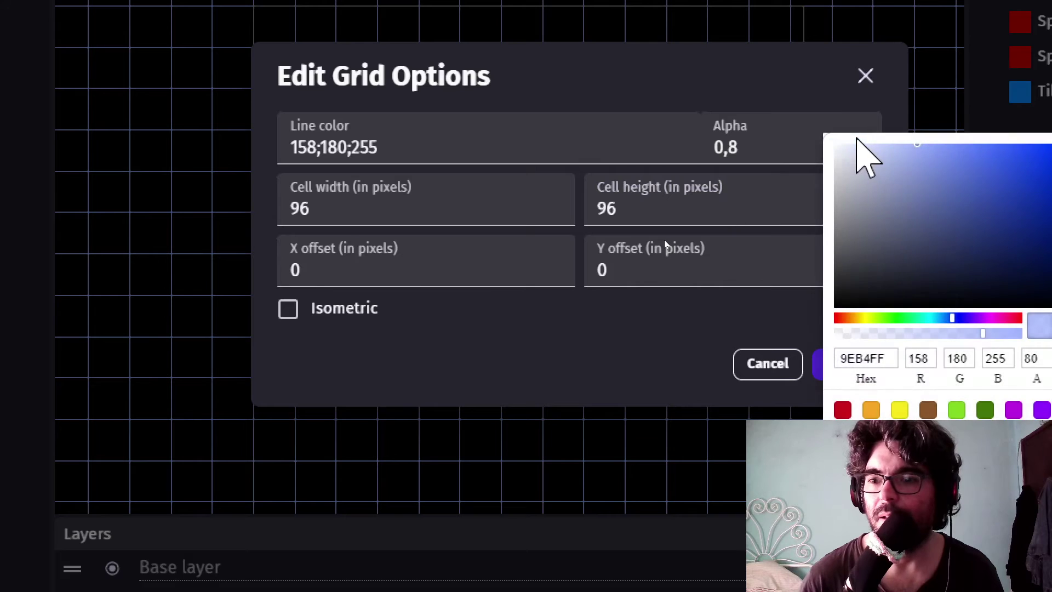
pyautogui.moveTo(863, 236)
pyautogui.mouseDown()
pyautogui.moveTo(811, 352)
pyautogui.moveTo(756, 323)
pyautogui.mouseUp()
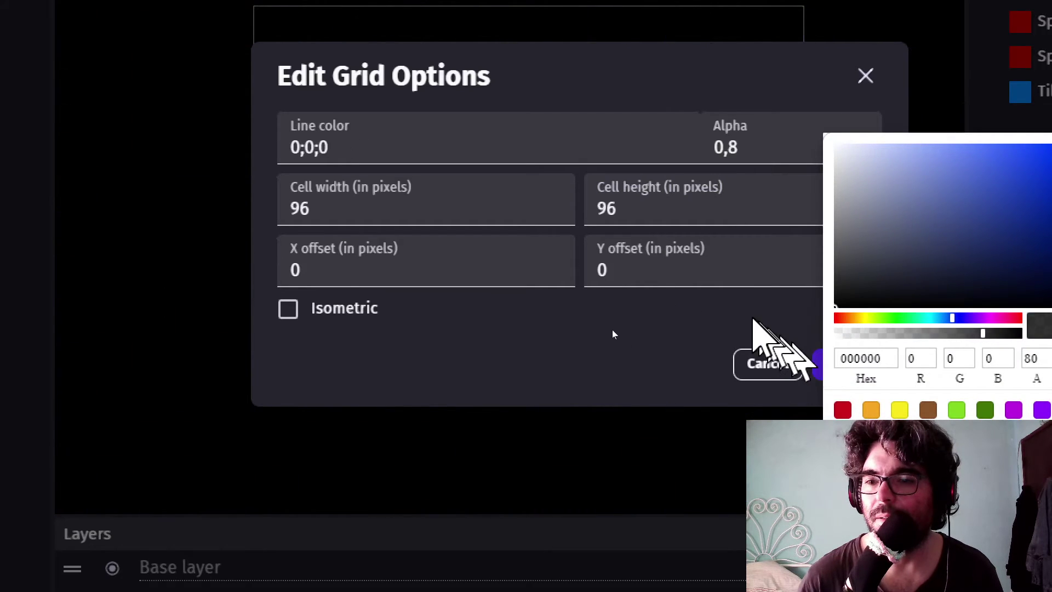
pyautogui.click(613, 331)
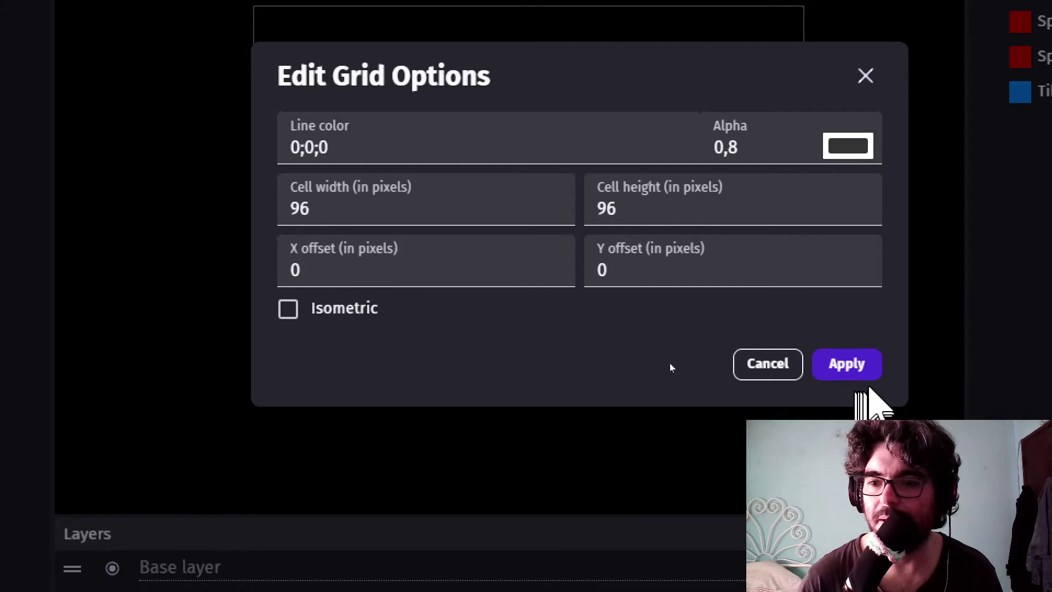
pyautogui.click(850, 368)
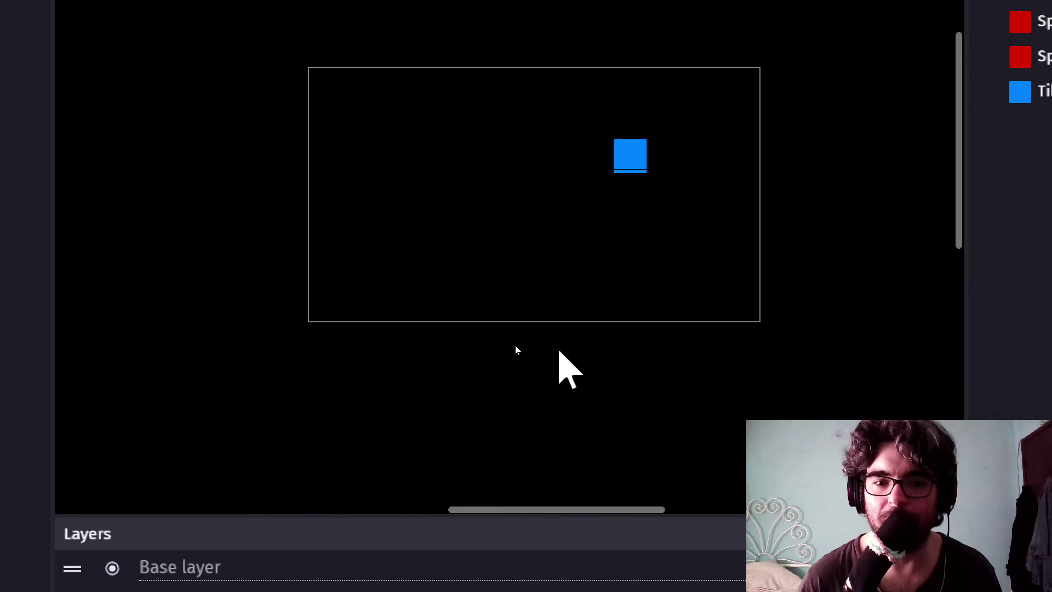
# - Move the Tile to the layout's origin, and shift it two grid cells left, outside the frame
pyautogui.scroll(-1, 516, 350)
pyautogui.moveTo(481, 331); pyautogui.dragTo(499, 417, button='middle')
pyautogui.moveTo(639, 280); pyautogui.dragTo(376, 225)
pyautogui.click(512, 301)
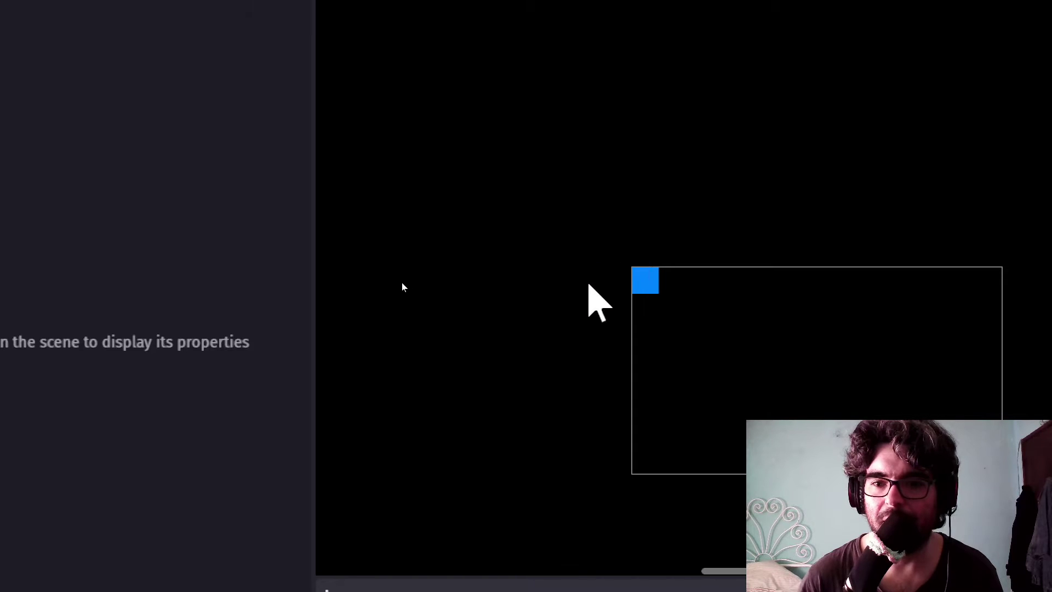
pyautogui.moveTo(644, 278); pyautogui.dragTo(617, 279)
pyautogui.click(449, 307)
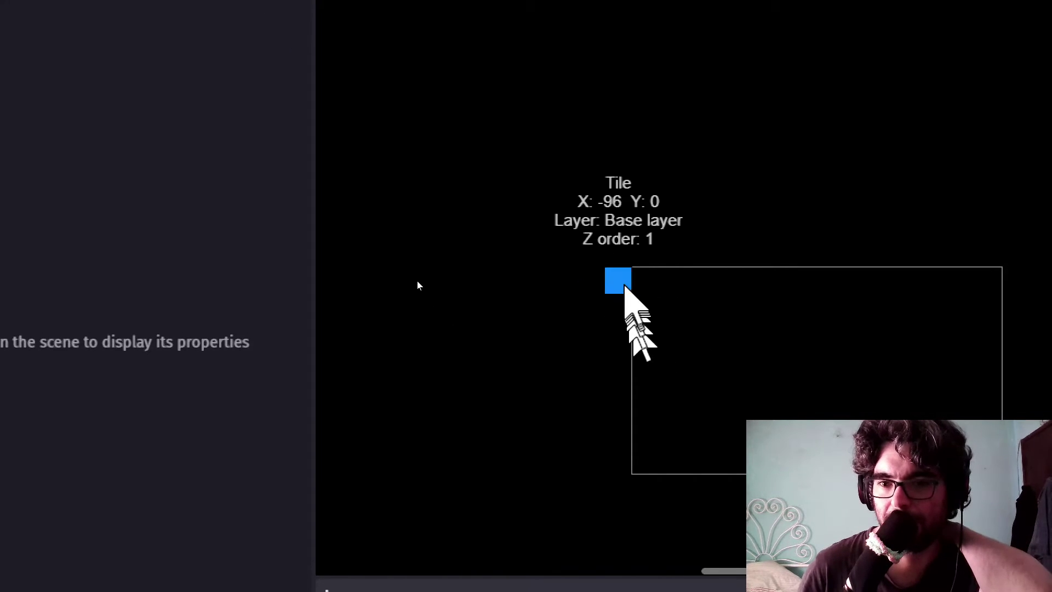
pyautogui.moveTo(618, 280); pyautogui.dragTo(591, 280)
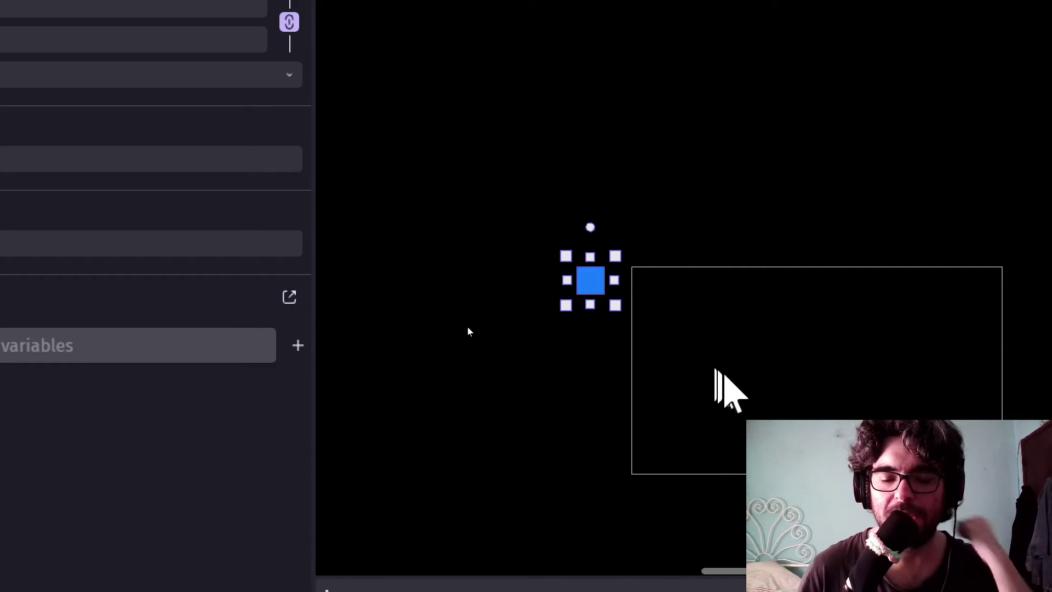
pyautogui.click(725, 377)
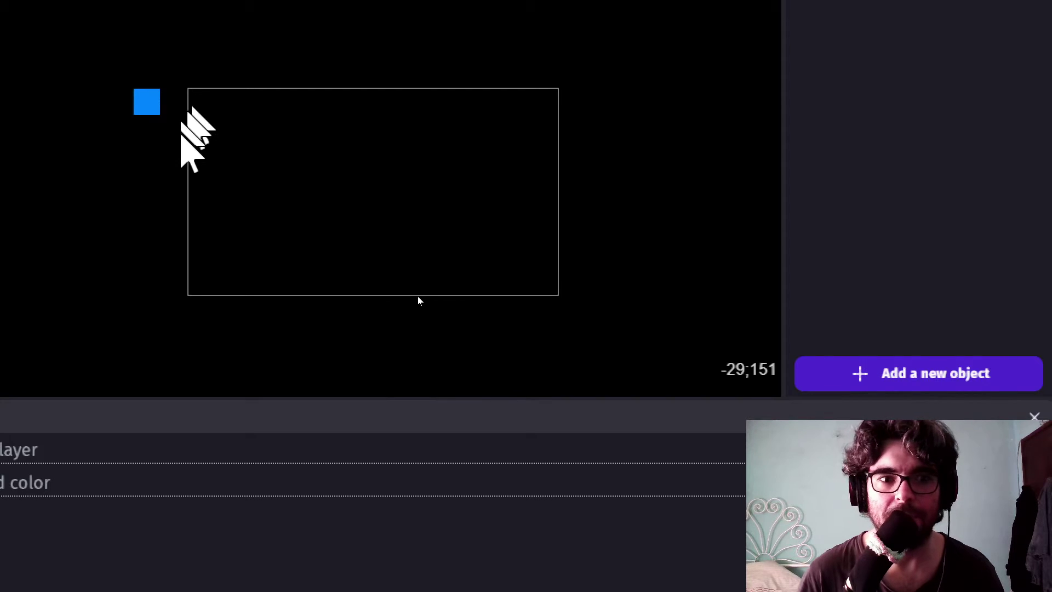
# - Place SpawnUp at the layout's origin cell and move the Tile directly below it
pyautogui.keyDown('ctrl'); pyautogui.scroll(2, 414, 282); pyautogui.keyUp('ctrl')
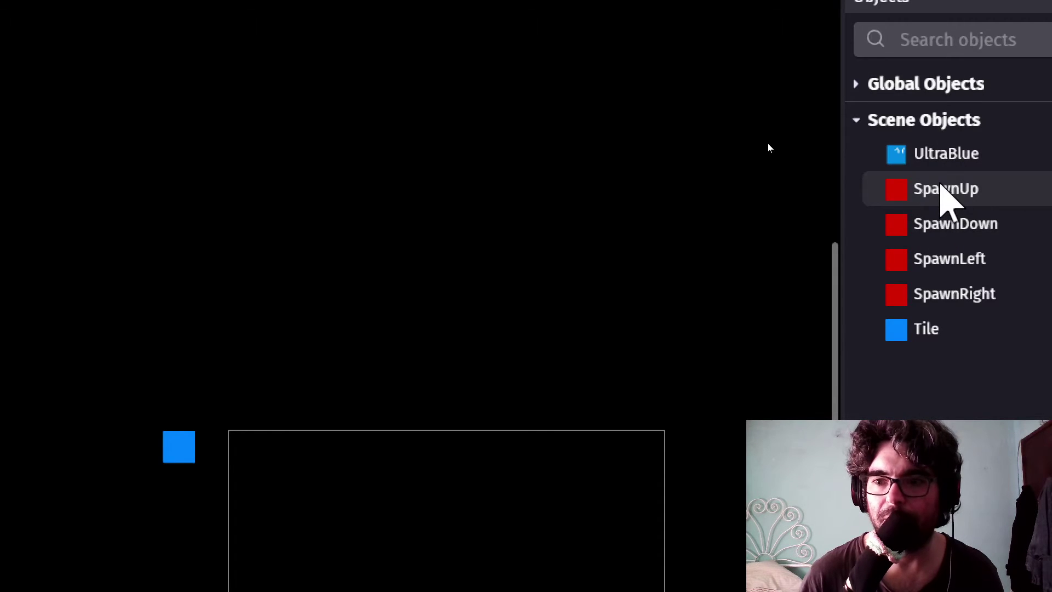
pyautogui.moveTo(940, 185); pyautogui.dragTo(541, 433)
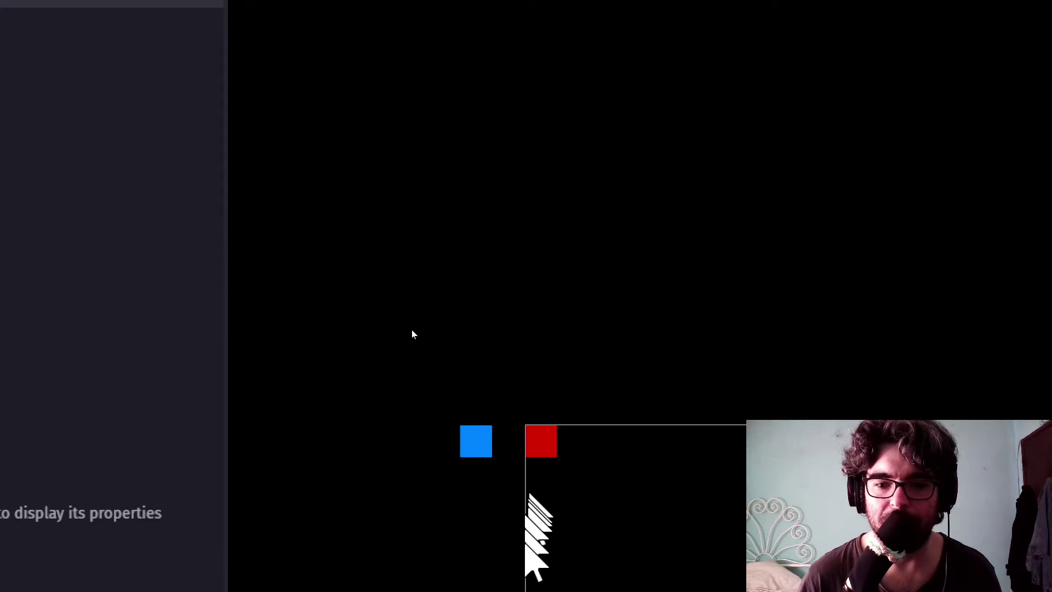
pyautogui.moveTo(477, 431); pyautogui.dragTo(544, 473)
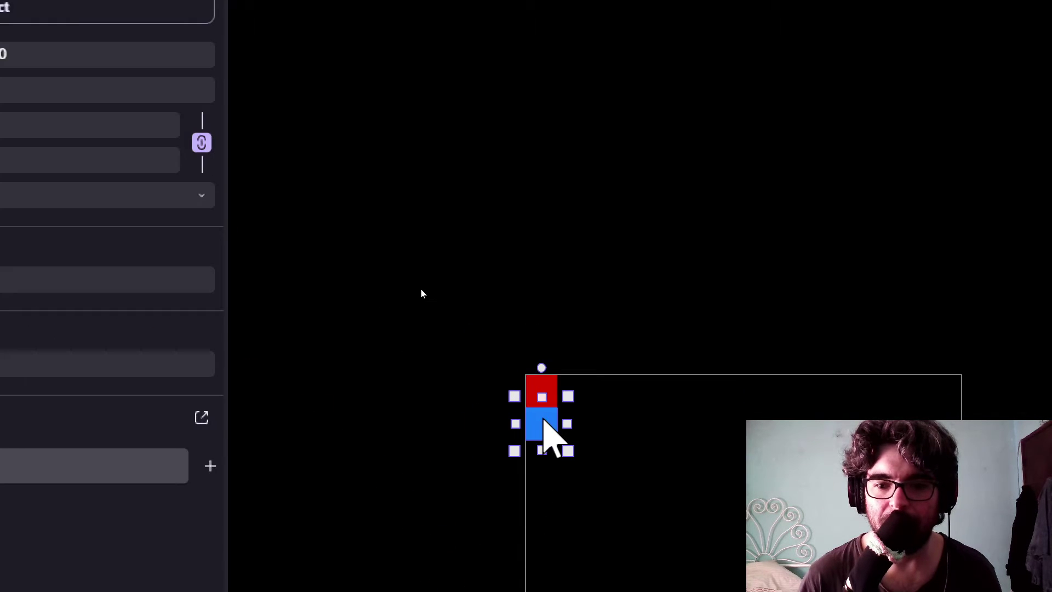
# - Place a second Tile one cell diagonally down and to the left of the first, at X -96, Y 192
pyautogui.click(616, 477)
pyautogui.click(541, 426)
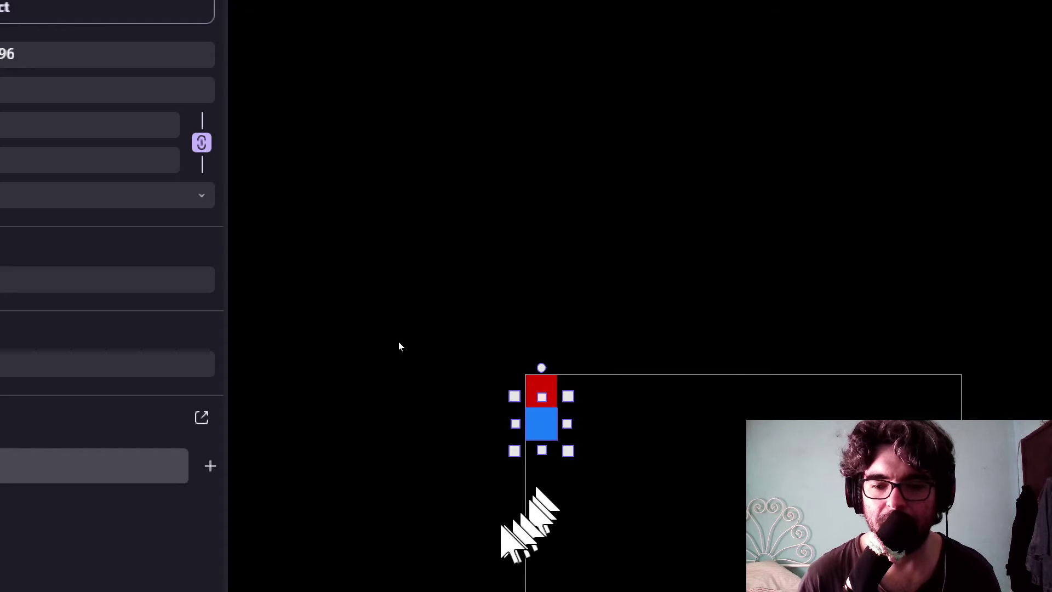
pyautogui.click(503, 535)
pyautogui.click(510, 456)
pyautogui.click(604, 446)
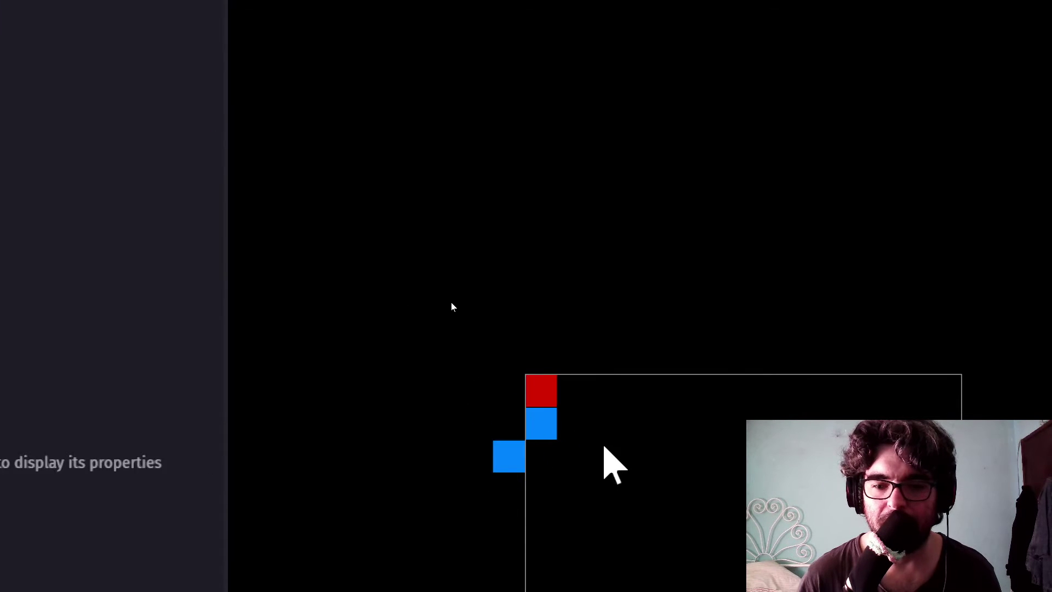
# - Delete the SpawnUp object from the layout's origin cell
pyautogui.scroll(-5, 592, 446)
pyautogui.moveTo(602, 449); pyautogui.dragTo(483, 314, button='middle')
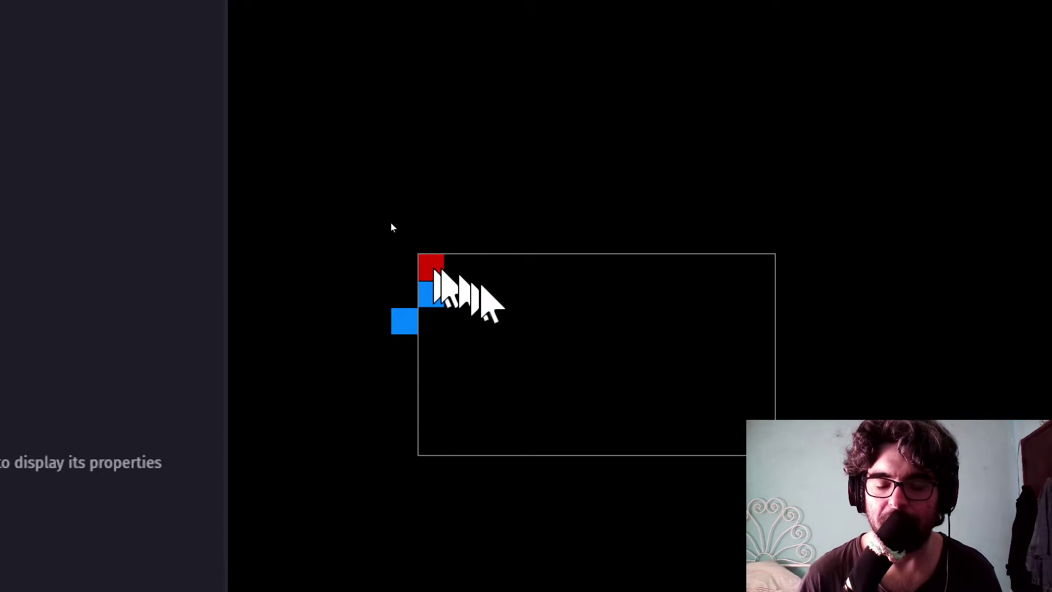
pyautogui.scroll(2, 482, 329)
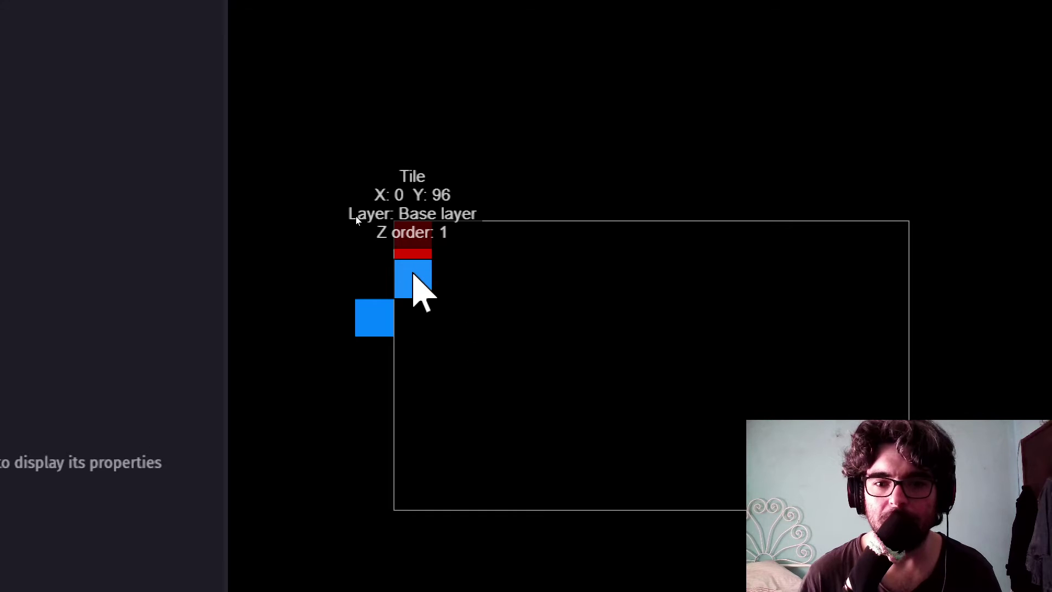
pyautogui.scroll(-3, 414, 275)
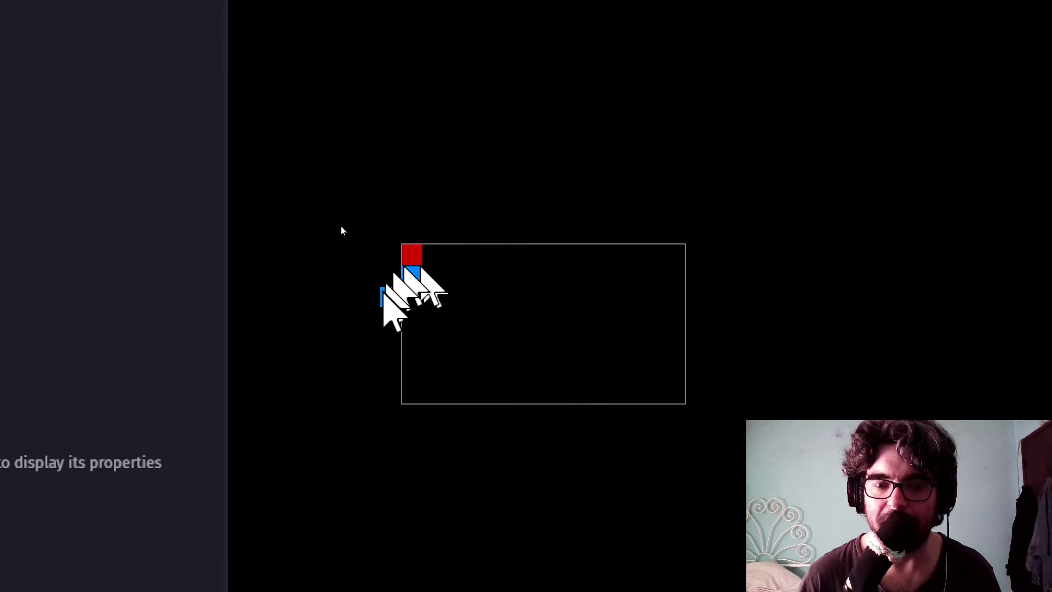
pyautogui.scroll(2, 439, 354)
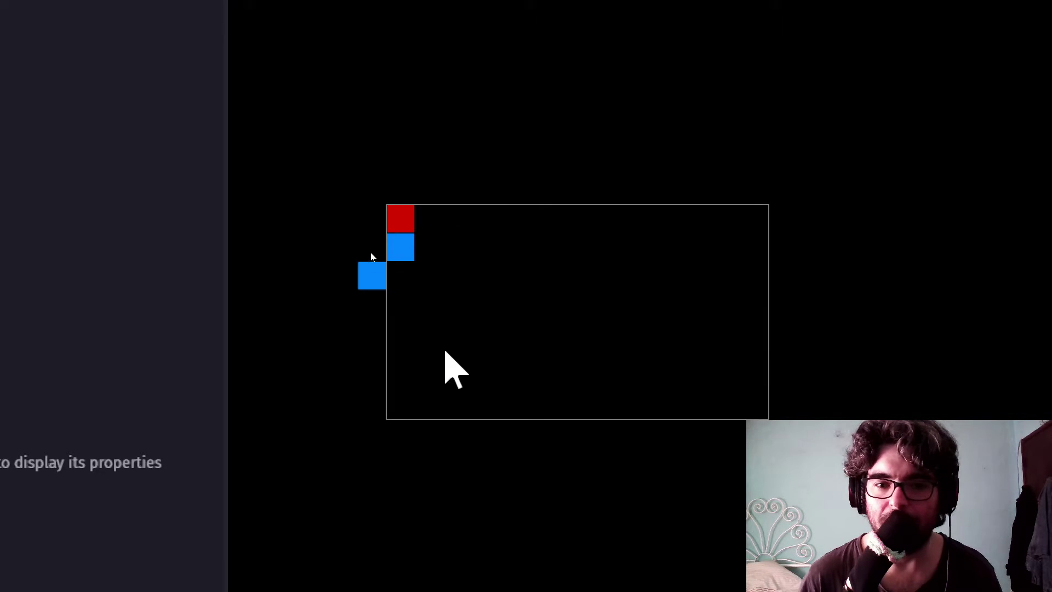
pyautogui.click(354, 193)
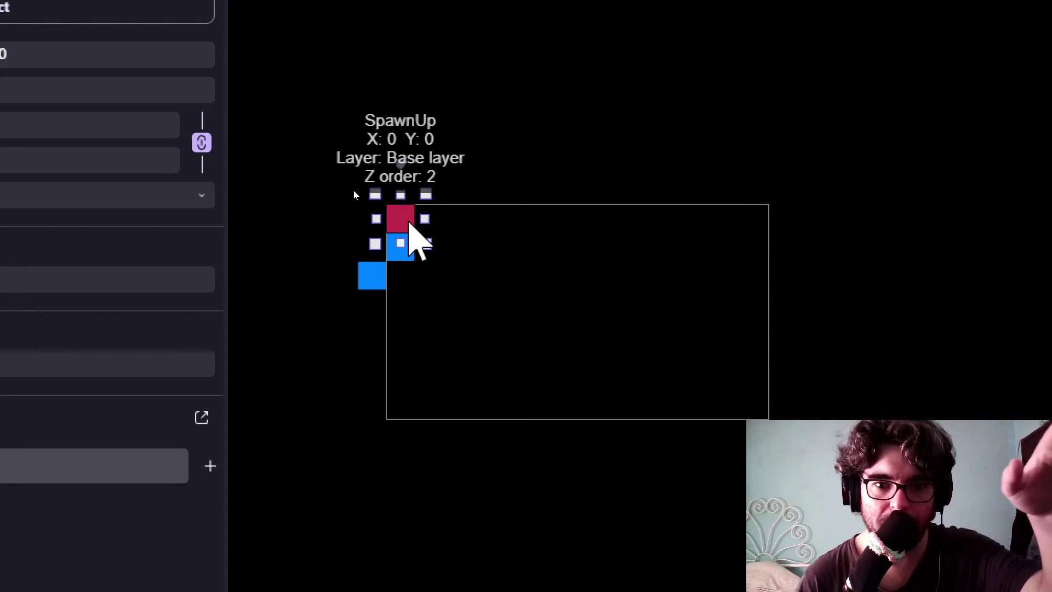
pyautogui.press('Delete')
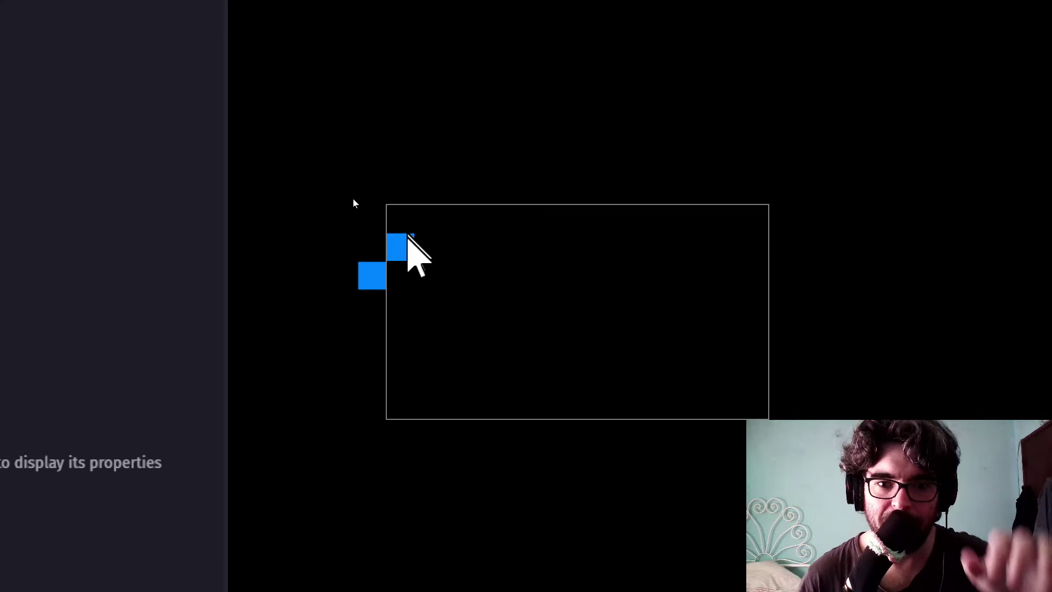
# - Move the Tile just below the origin cell up into the origin at X 0, Y 0
pyautogui.moveTo(404, 257)
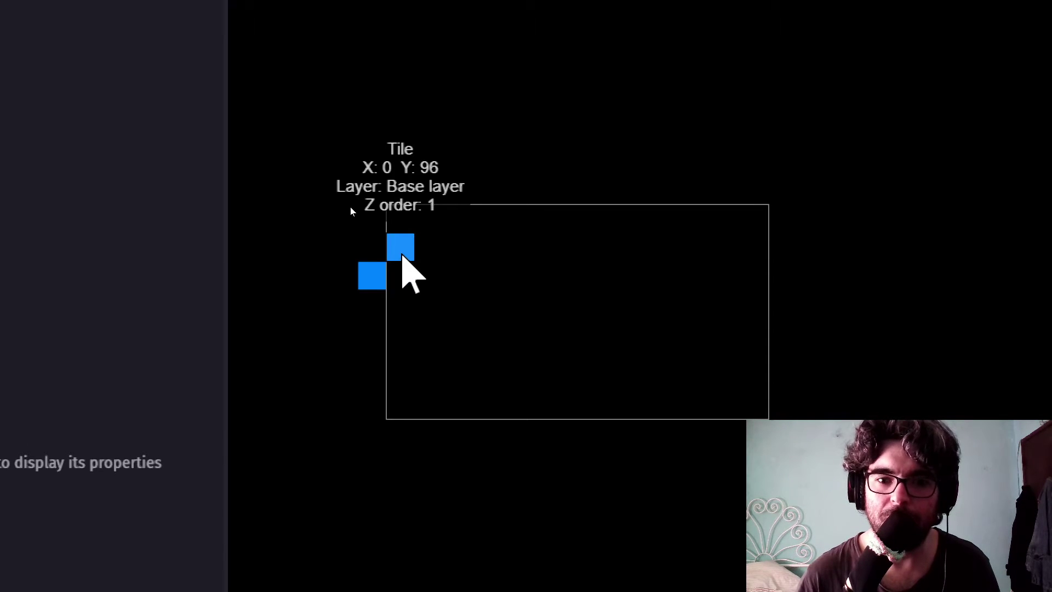
pyautogui.moveTo(404, 255); pyautogui.dragTo(404, 224)
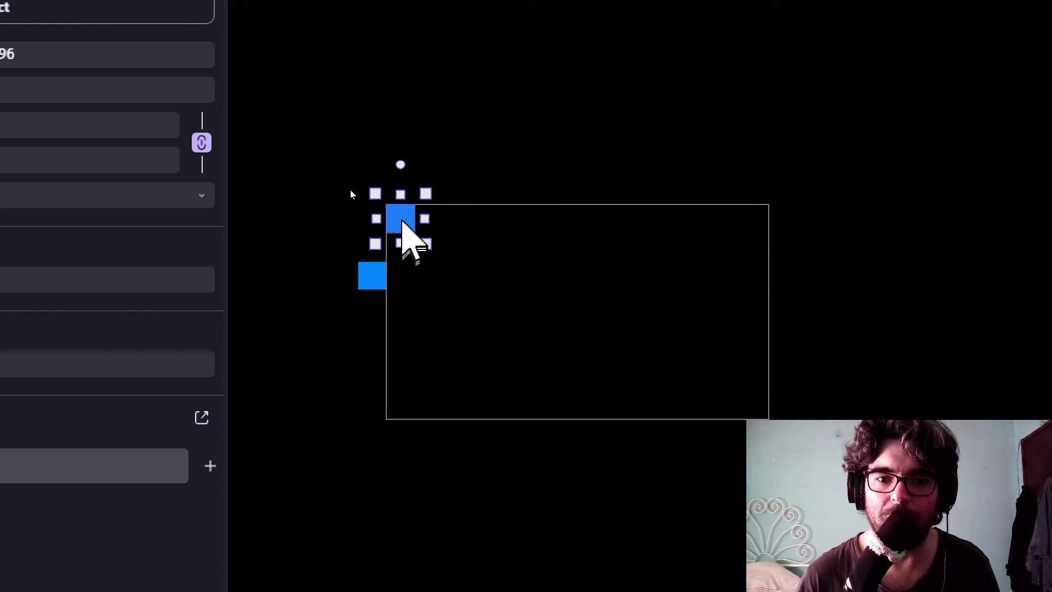
pyautogui.click(426, 292)
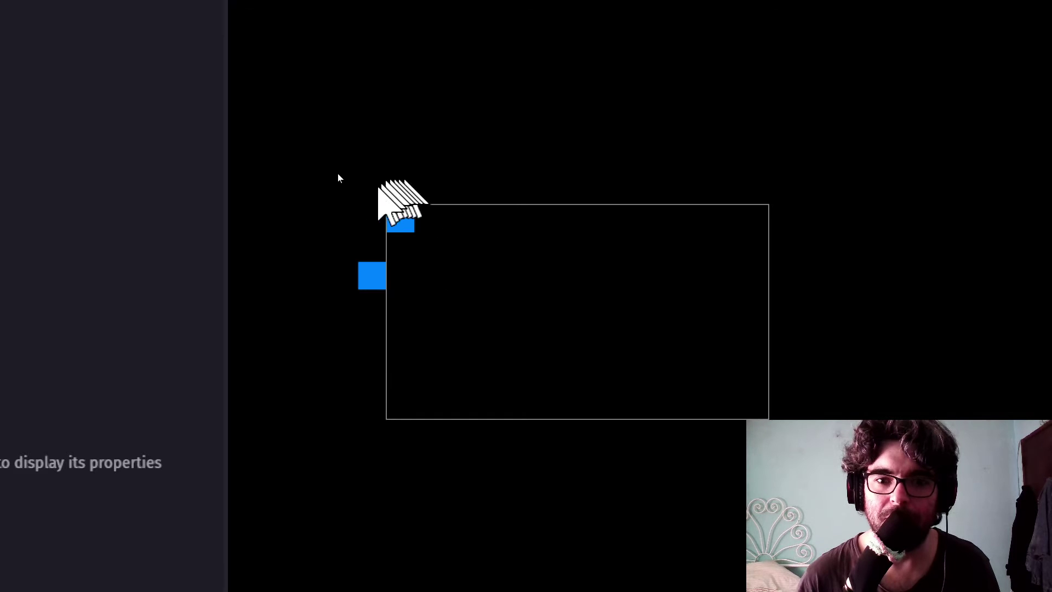
# - Move the Tile outside the frame onto the top row, four cells right of the origin Tile
pyautogui.moveTo(372, 281)
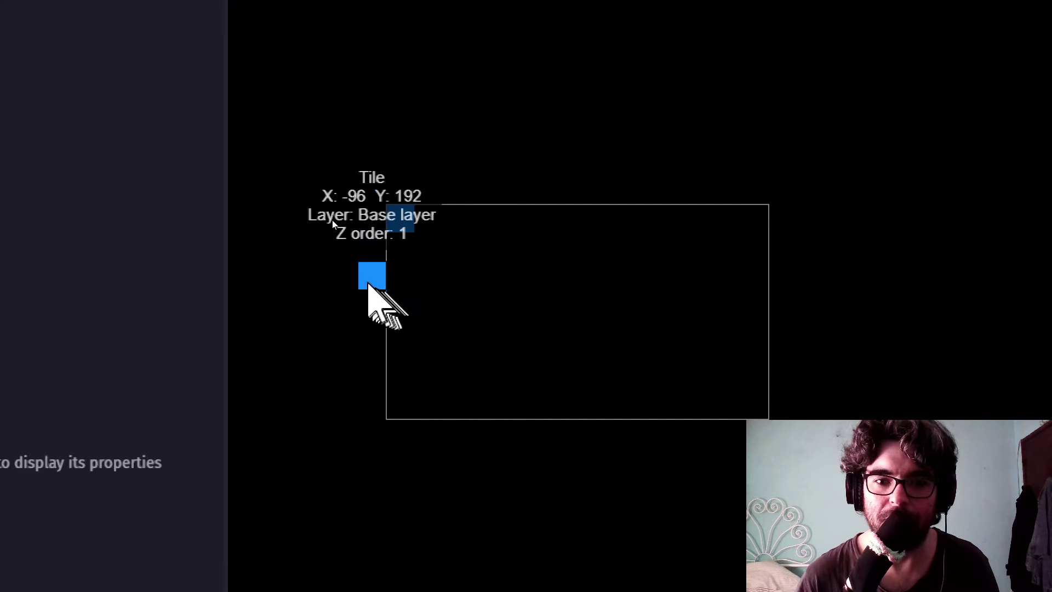
pyautogui.moveTo(372, 278); pyautogui.dragTo(429, 222)
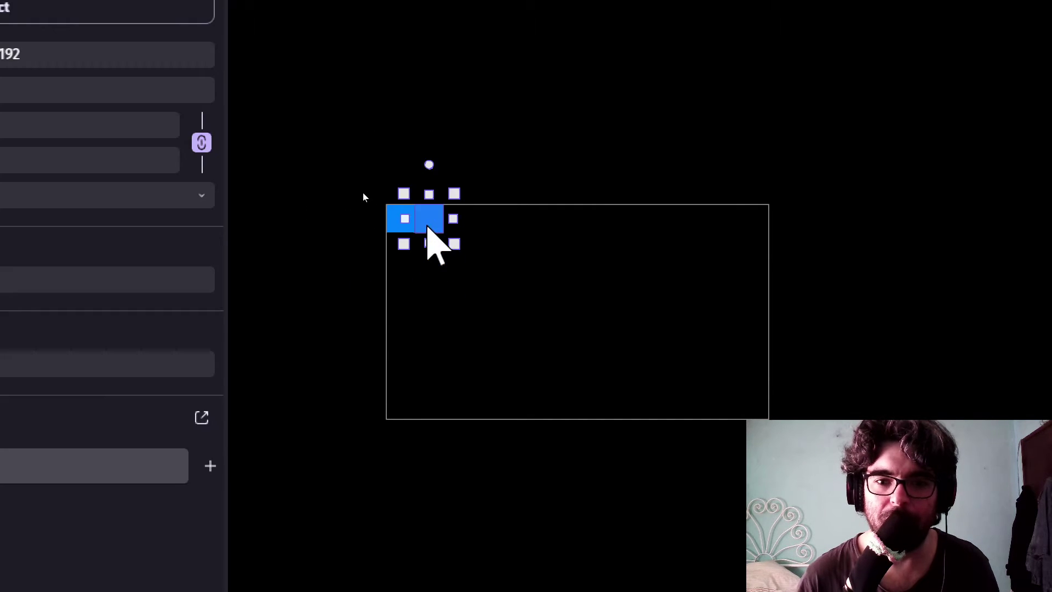
pyautogui.moveTo(428, 222)
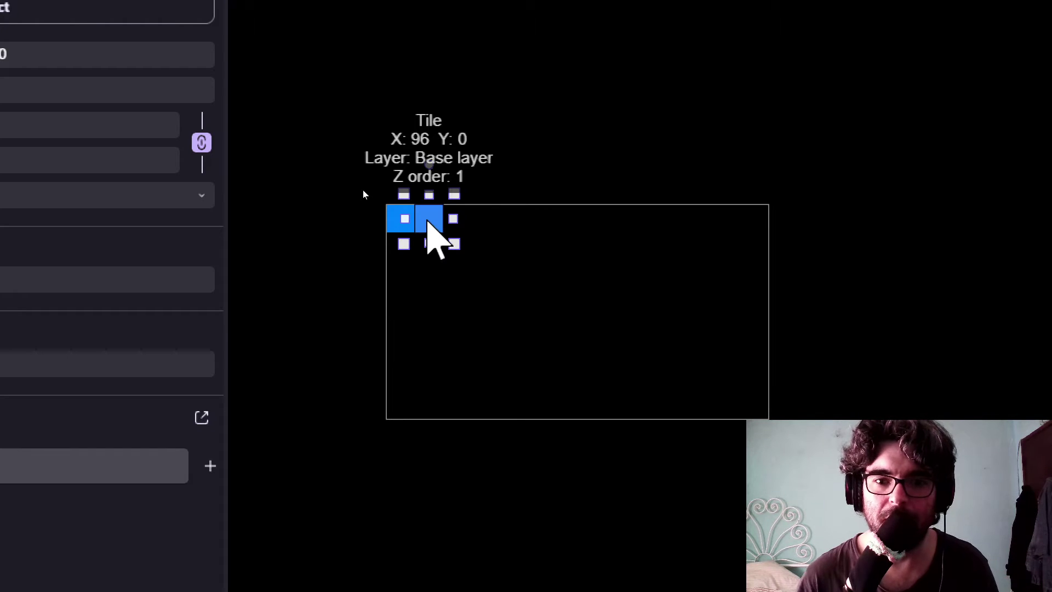
pyautogui.moveTo(432, 218); pyautogui.dragTo(519, 219)
pyautogui.click(497, 349)
pyautogui.scroll(-3, 497, 350)
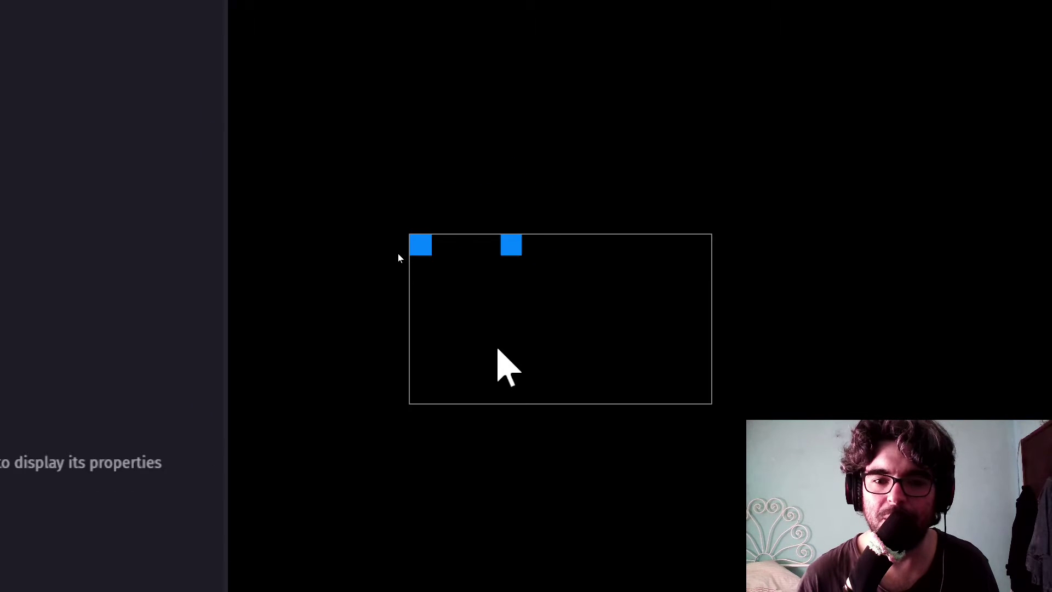
pyautogui.scroll(-1, 498, 349)
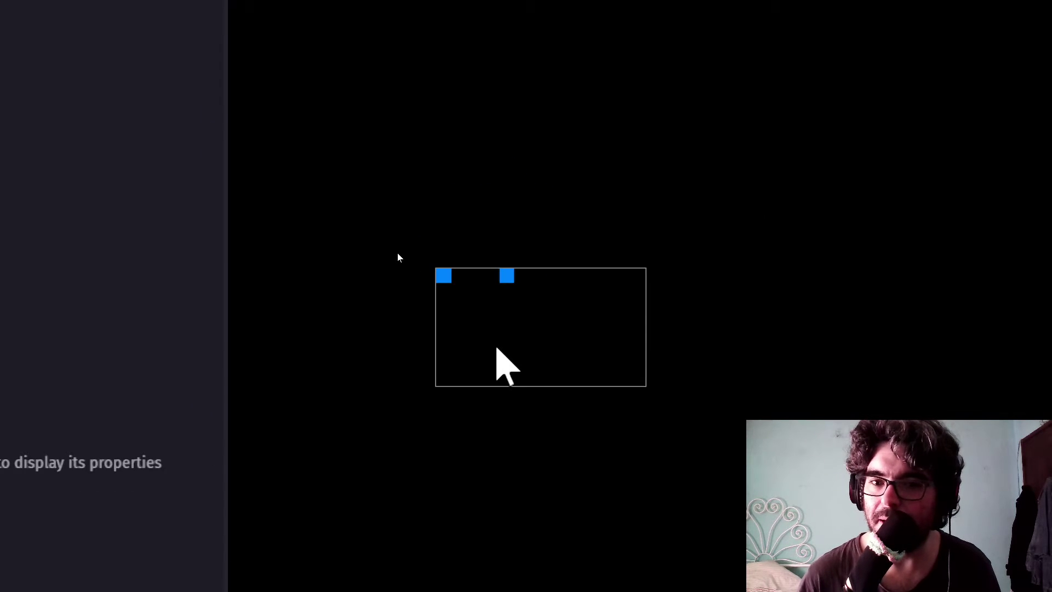
pyautogui.scroll(1, 497, 349)
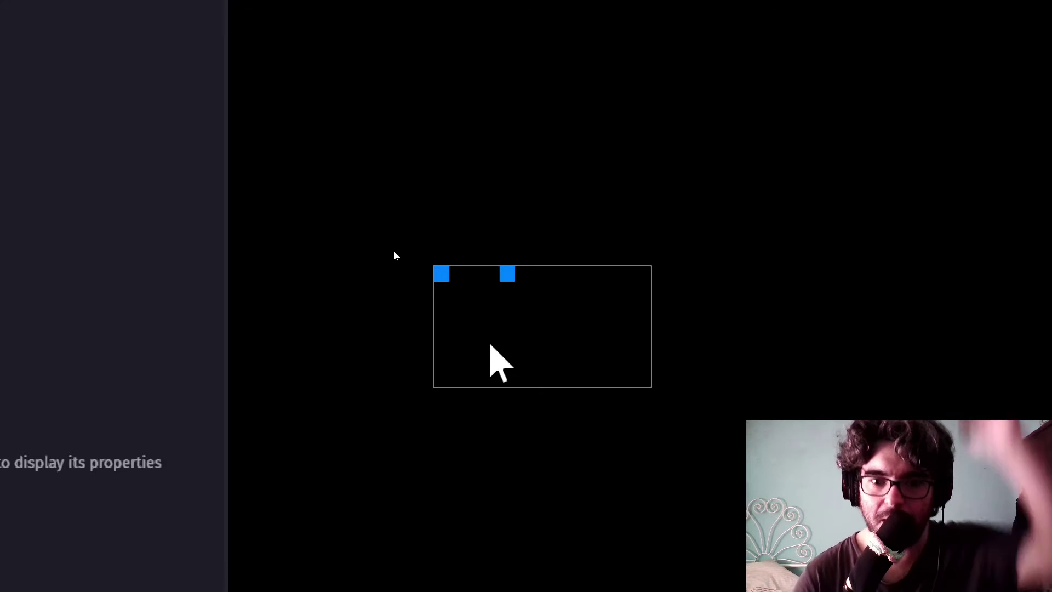
pyautogui.scroll(1, 492, 347)
pyautogui.scroll(1, 490, 346)
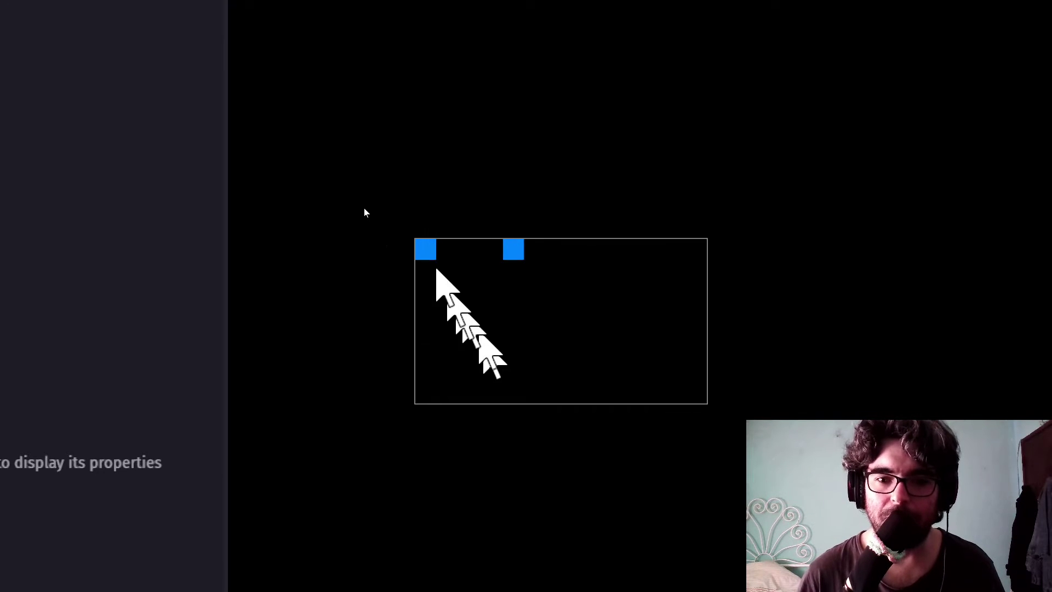
pyautogui.click(434, 264)
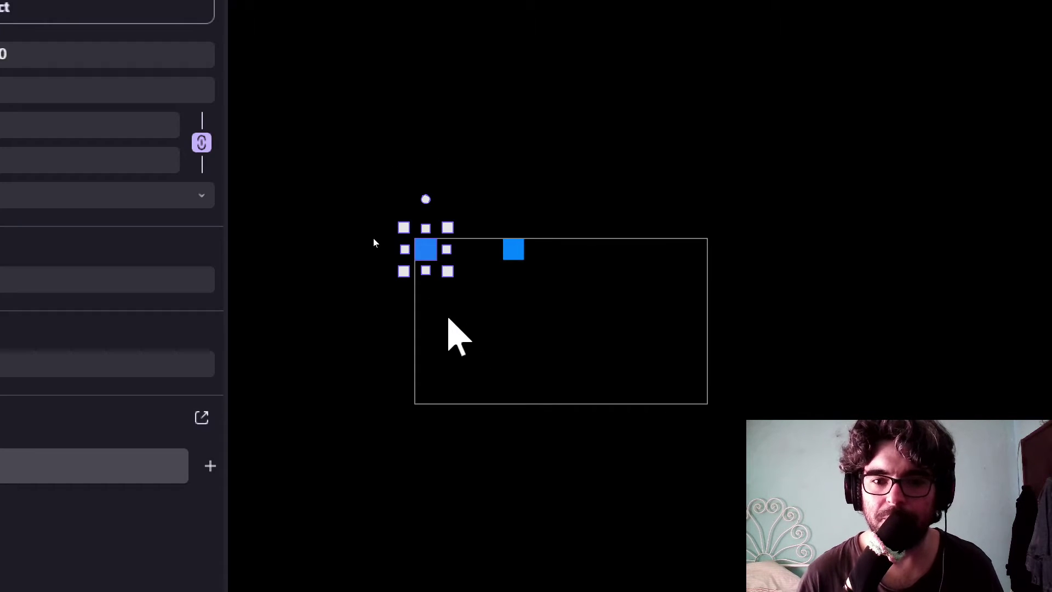
pyautogui.click(448, 320)
# - Stack three Tile copies directly above the origin Tile, reaching up to Y -288
pyautogui.scroll(-1, 448, 320)
pyautogui.moveTo(449, 320); pyautogui.dragTo(518, 405, button='middle')
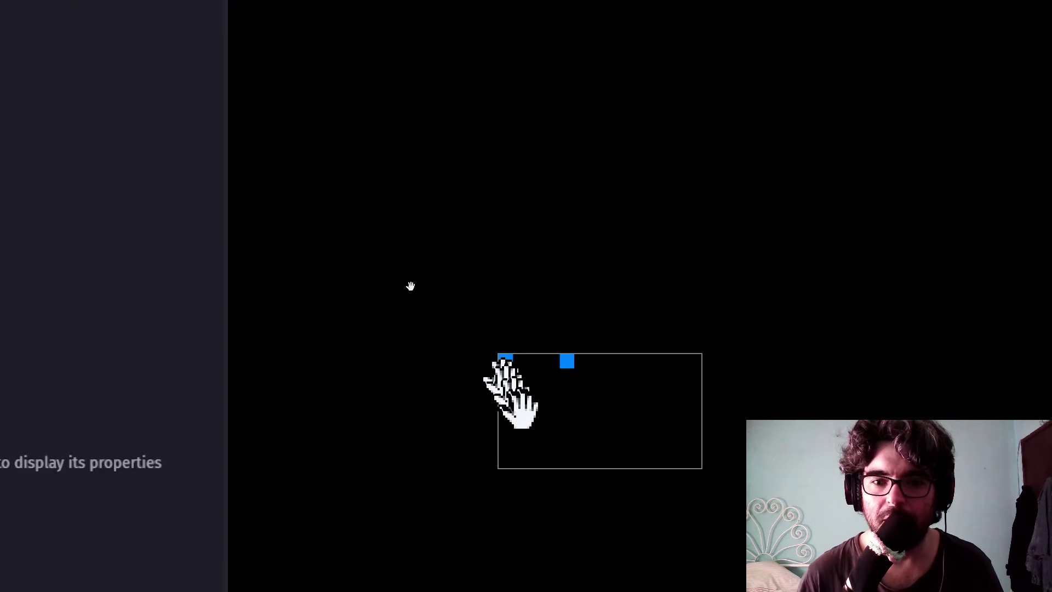
pyautogui.scroll(2, 519, 409)
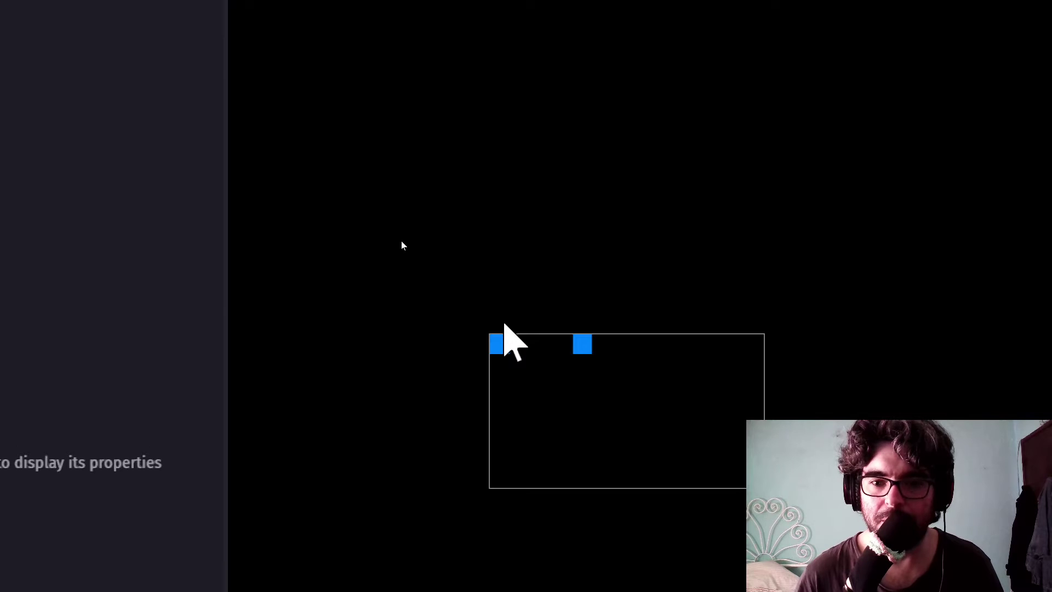
pyautogui.click(503, 328)
pyautogui.hotkey('ctrl', 'd')
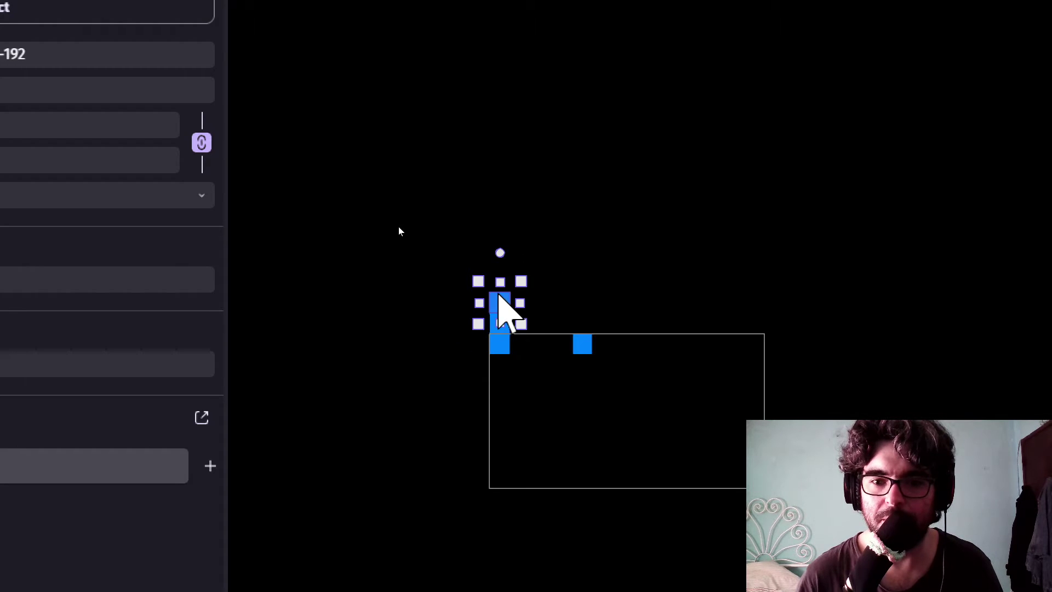
pyautogui.hotkey('ctrl', 'd')
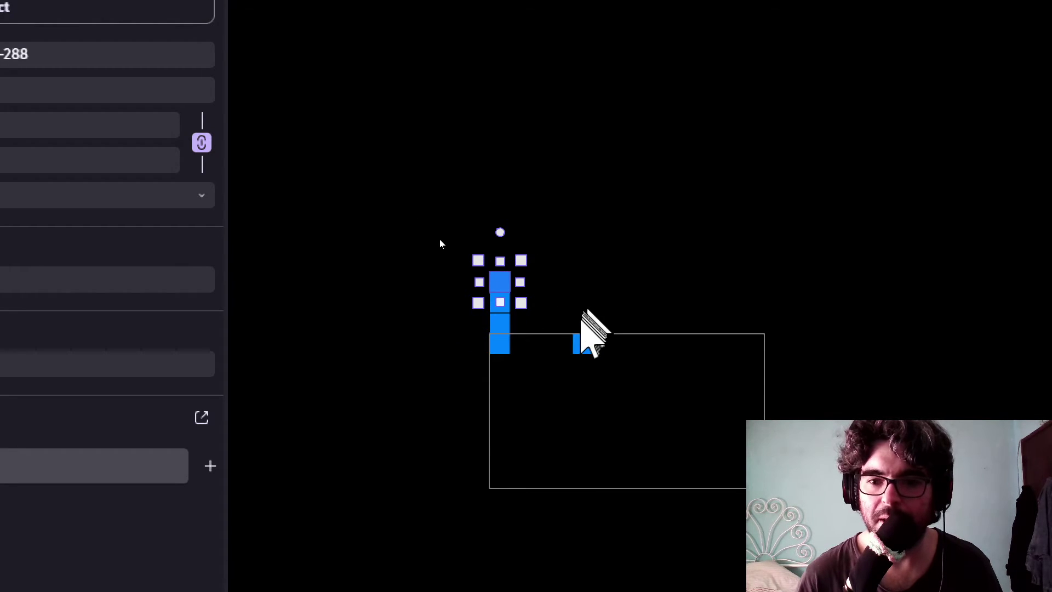
# - Stack three Tile copies above the Tile at X 384, up to Y -288, and undo the extra copy at Y -384
pyautogui.click(582, 342)
pyautogui.hotkey('ctrl', 'd')
pyautogui.hotkey('ctrl', 'd')
pyautogui.hotkey('ctrl', 'd')
pyautogui.hotkey('ctrl', 'd')
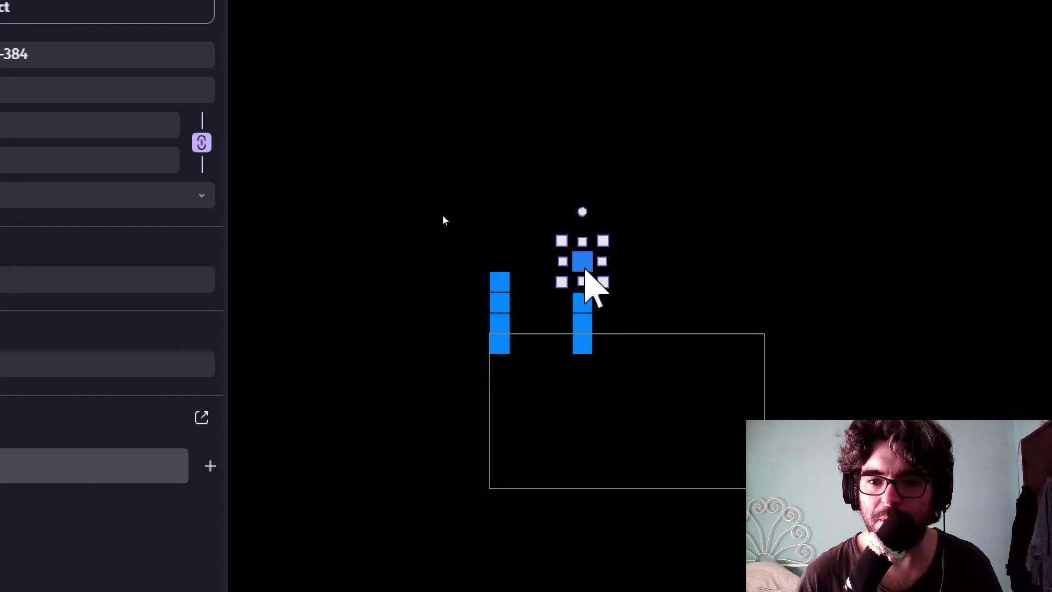
pyautogui.click(624, 324)
pyautogui.click(583, 264)
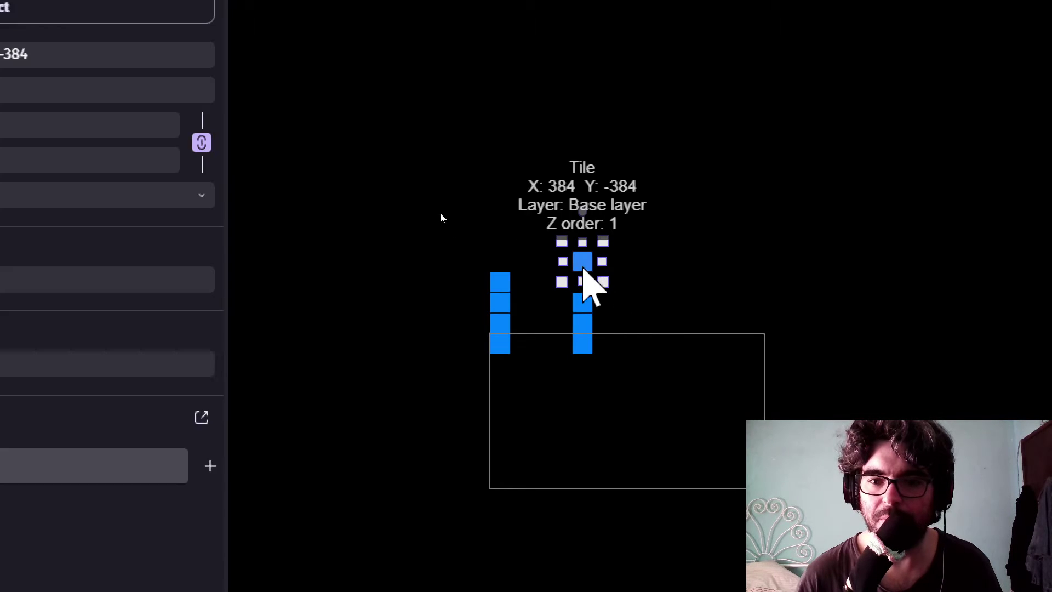
pyautogui.hotkey('ctrl', 'z')
pyautogui.click(626, 330)
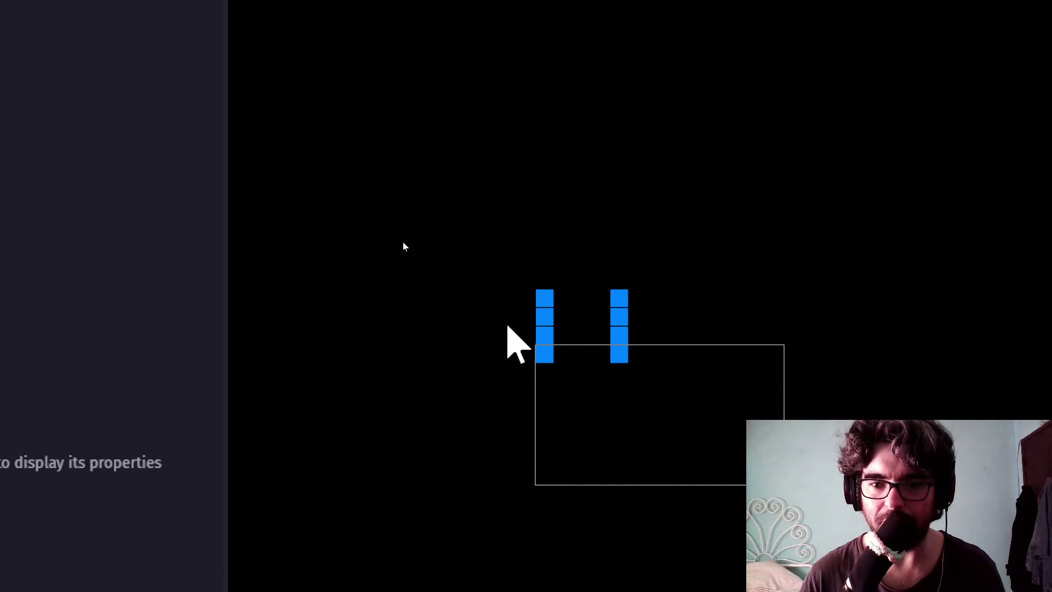
# - Add two Tile copies running diagonally up and left from the left column's top, at Y -384 and Y -480
pyautogui.click(546, 302)
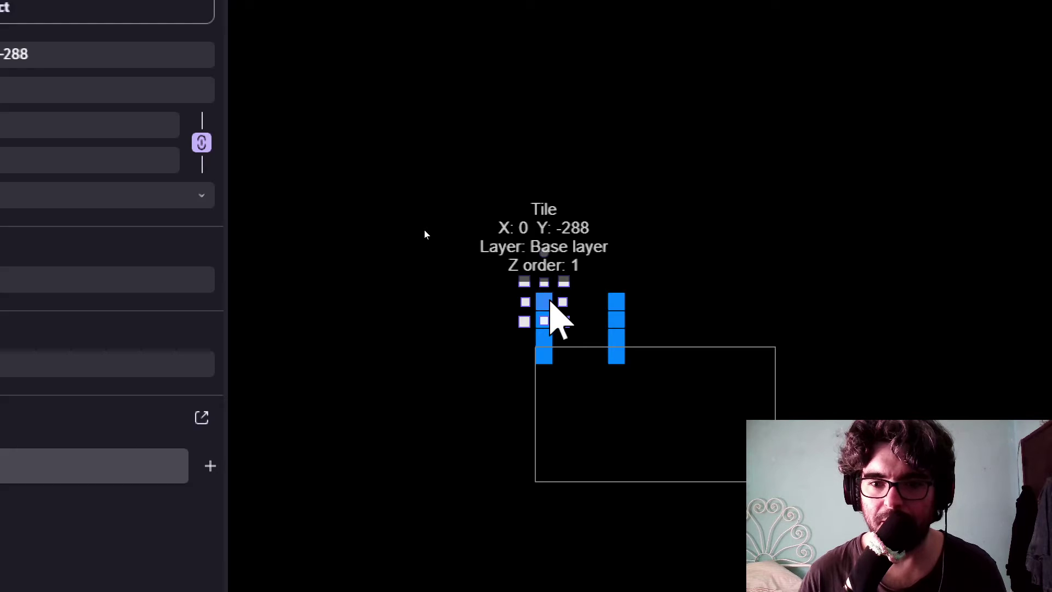
pyautogui.click(417, 224)
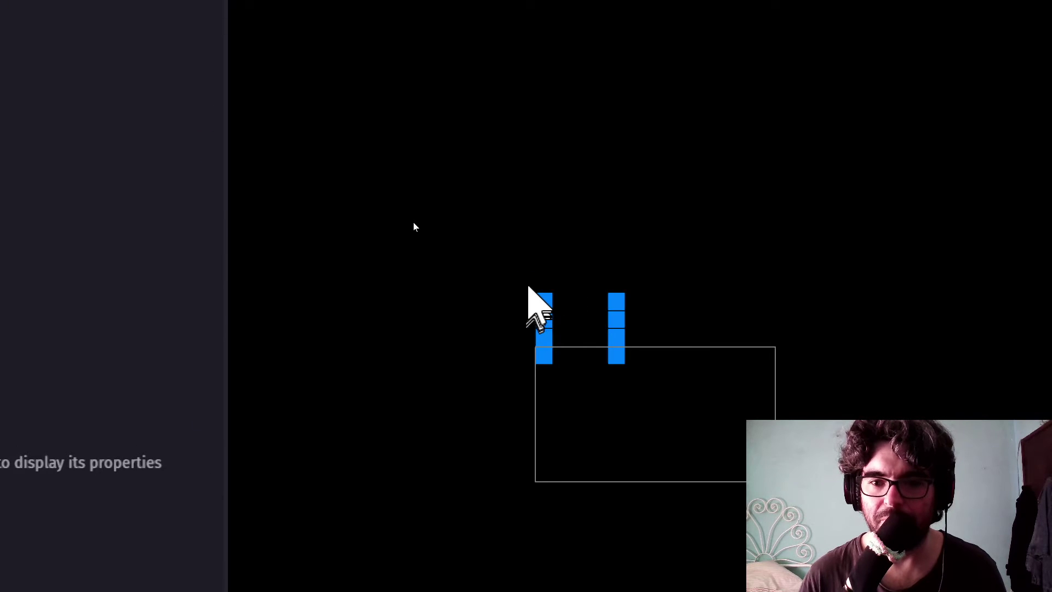
pyautogui.click(527, 284)
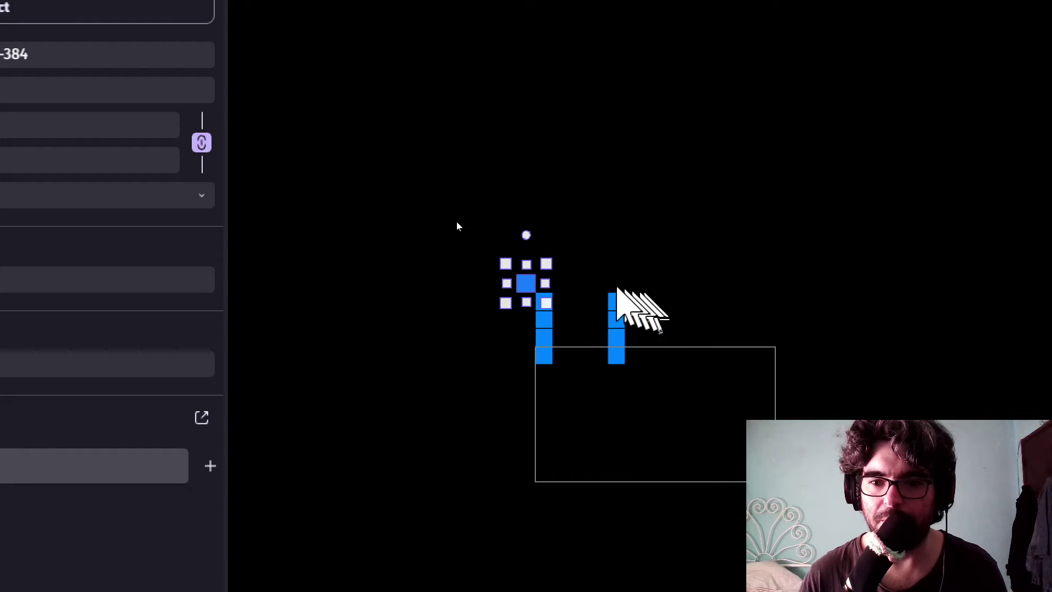
pyautogui.click(479, 254)
pyautogui.hotkey('ctrl', 'v')
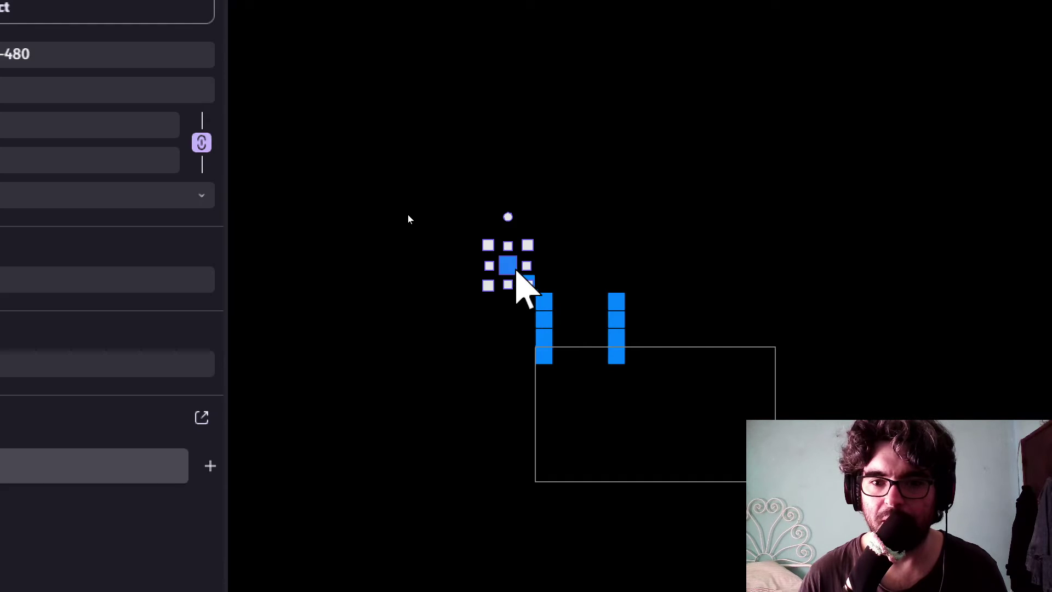
# - Add three Tile copies running diagonally up and right from the right column's top, from Y -384 to Y -576
pyautogui.hotkey('ctrl', 'v')
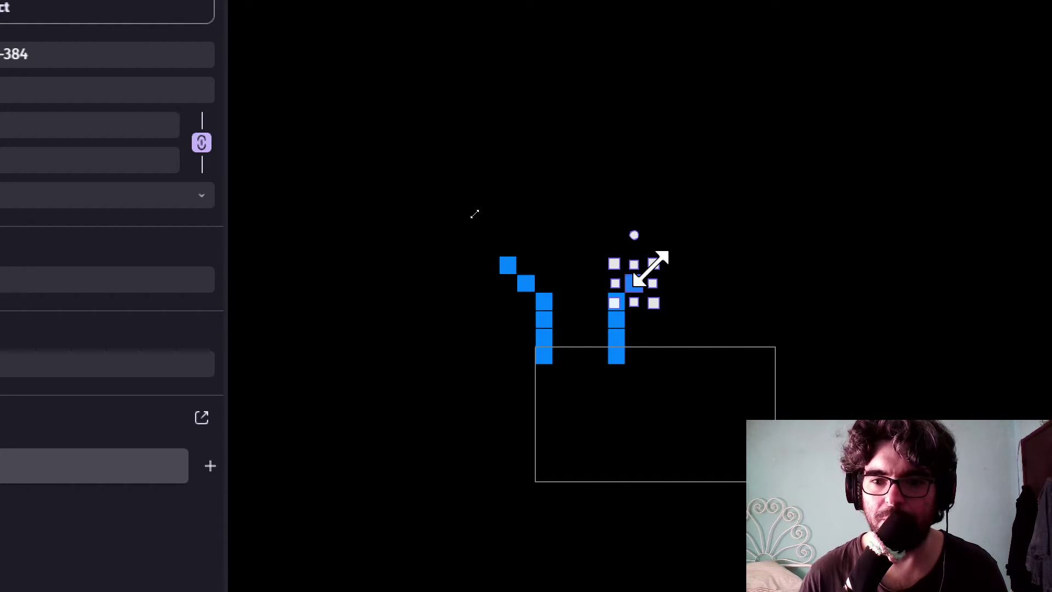
pyautogui.hotkey('ctrl', 'v')
pyautogui.hotkey('ctrl', 'v')
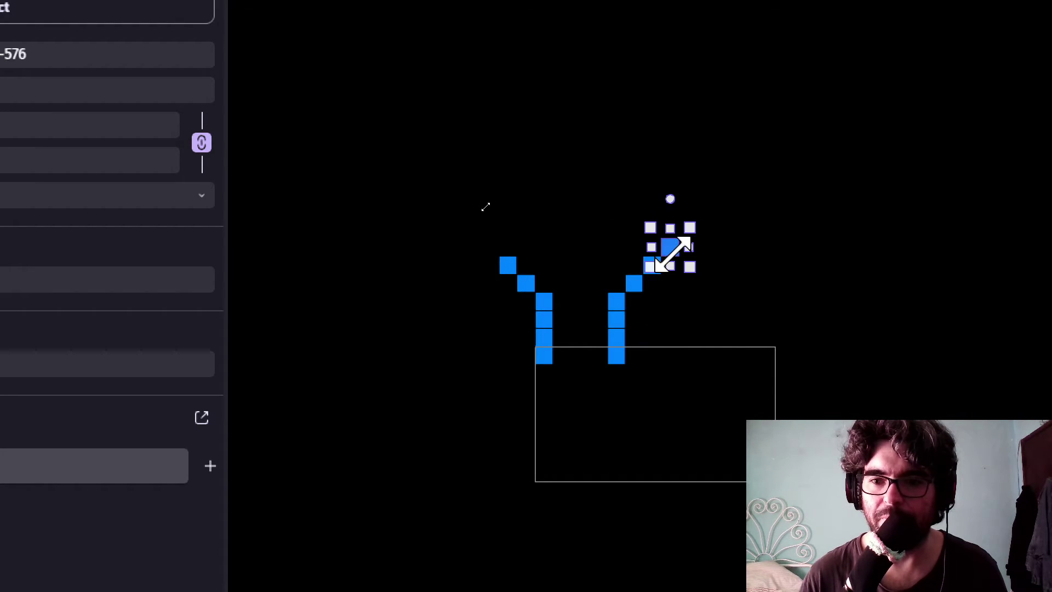
pyautogui.click(486, 250)
# - Copy the highest Tile of the right diagonal four cells straight up
pyautogui.scroll(-2, 486, 250)
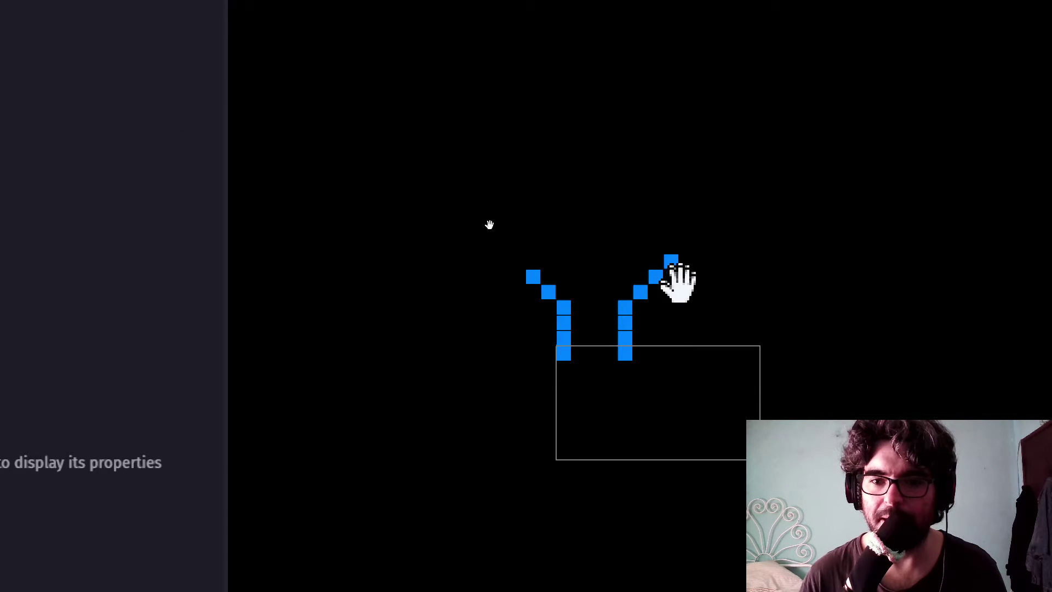
pyautogui.moveTo(678, 274); pyautogui.dragTo(658, 381, button='middle')
pyautogui.scroll(2, 655, 383)
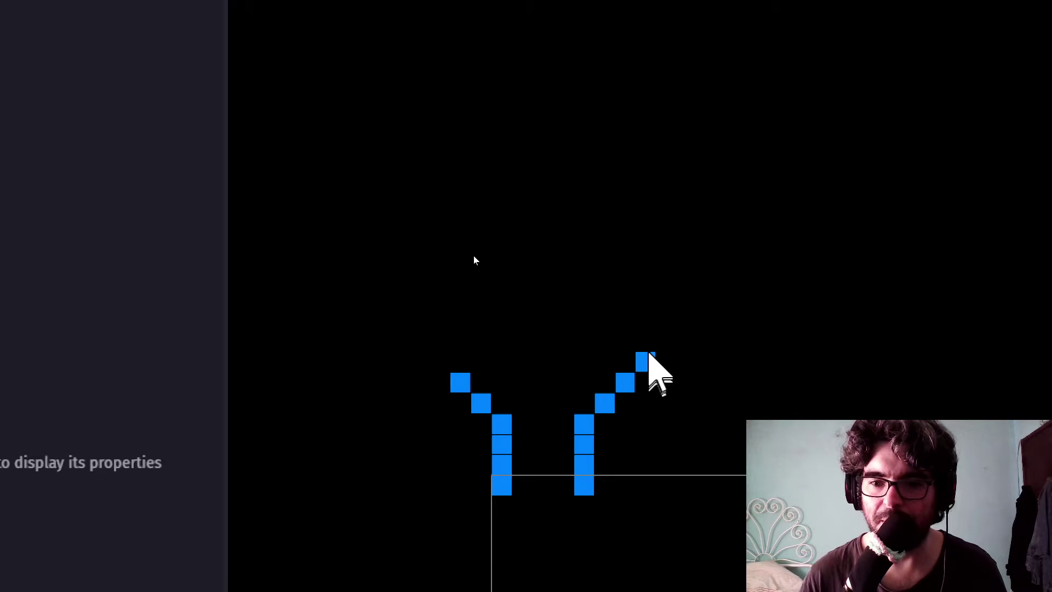
pyautogui.moveTo(650, 359); pyautogui.dragTo(654, 277)
pyautogui.click(567, 296)
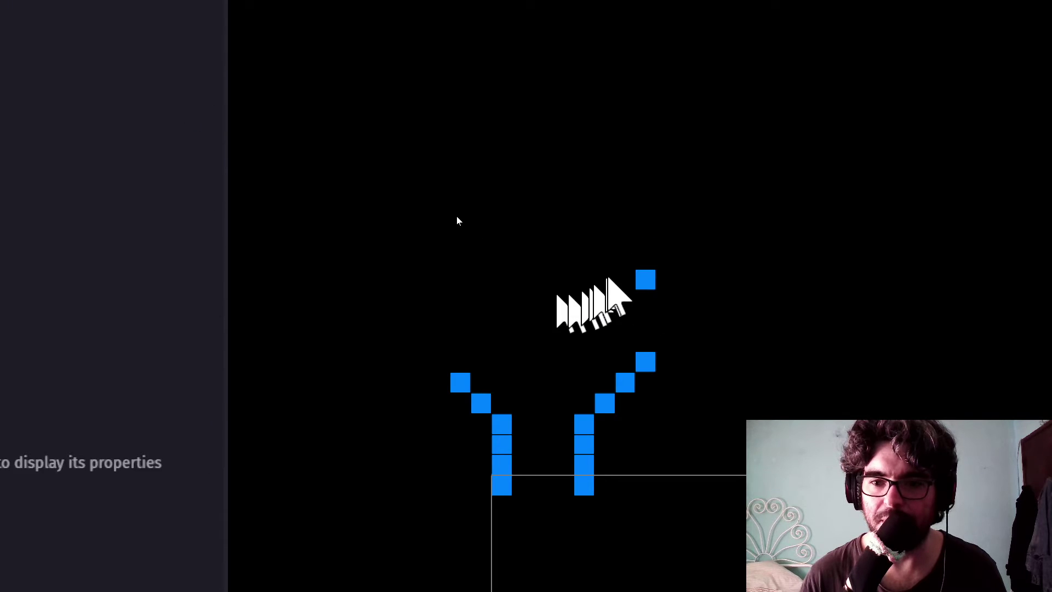
# - Add three Tile copies running diagonally up and left from the upper right Tile, from Y -1056 to Y -1248
pyautogui.hotkey('ctrl', 'v')
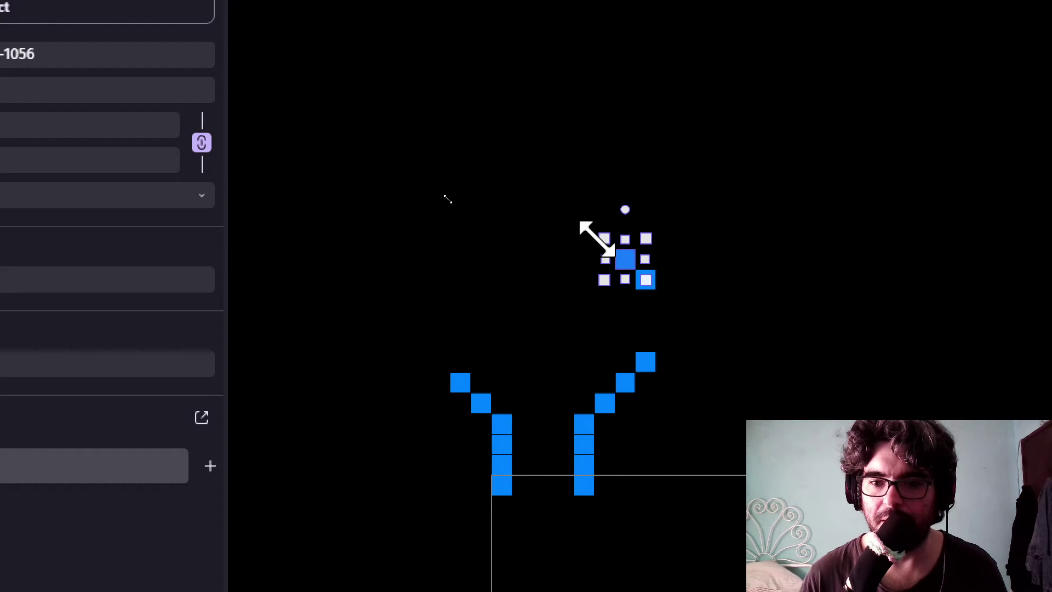
pyautogui.hotkey('ctrl', 'v')
pyautogui.click(585, 317)
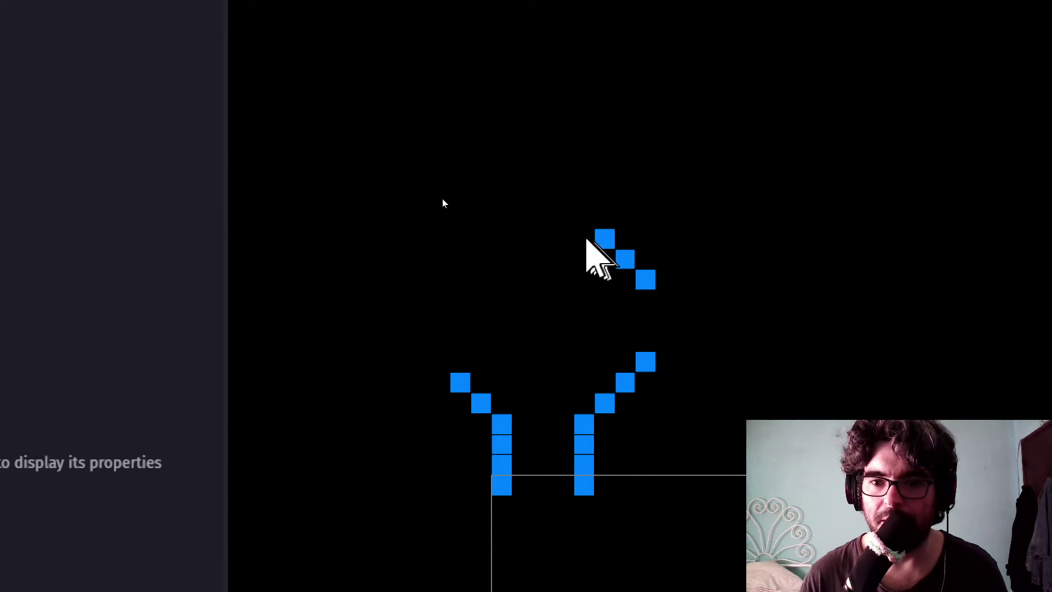
pyautogui.hotkey('ctrl', 'v')
pyautogui.moveTo(586, 240); pyautogui.dragTo(516, 245)
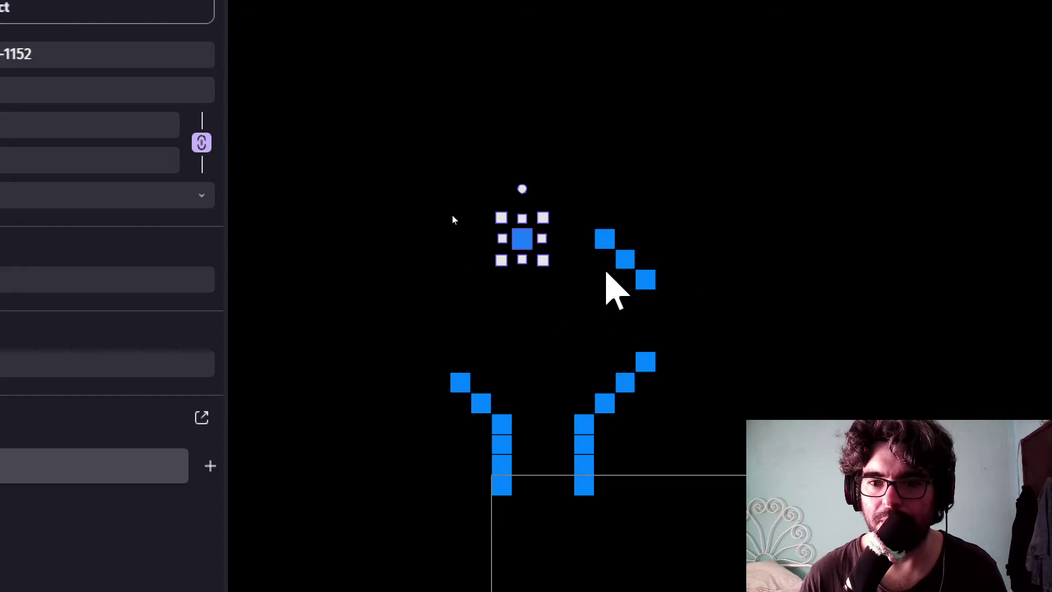
pyautogui.moveTo(521, 230); pyautogui.dragTo(569, 213)
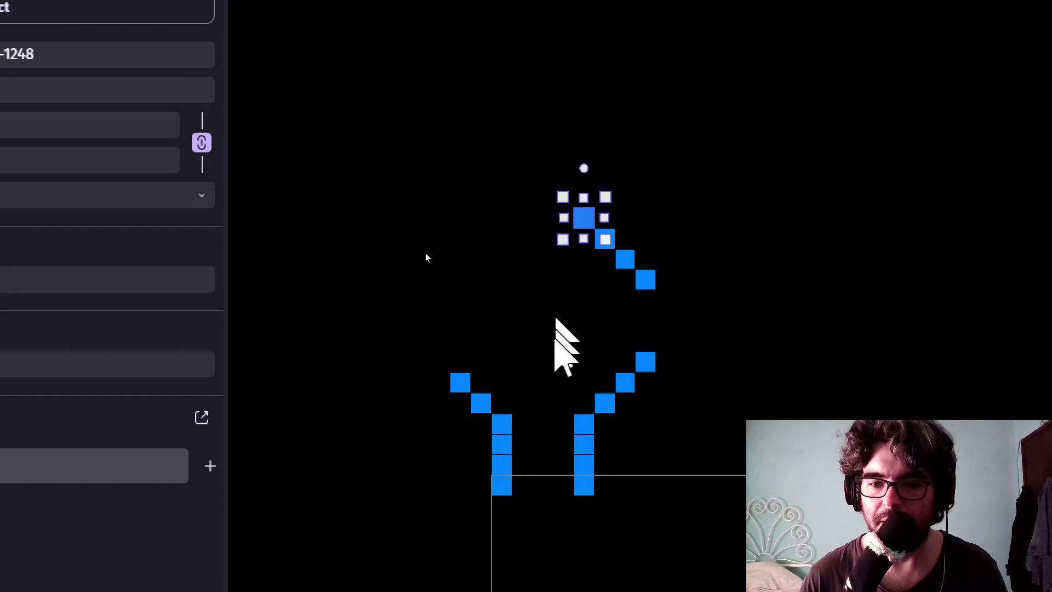
pyautogui.click(553, 341)
# - Copy the highest Tile of the upper right diagonal four cells to the left, at X 0, Y -1248
pyautogui.scroll(-2, 550, 362)
pyautogui.scroll(-1, 423, 261)
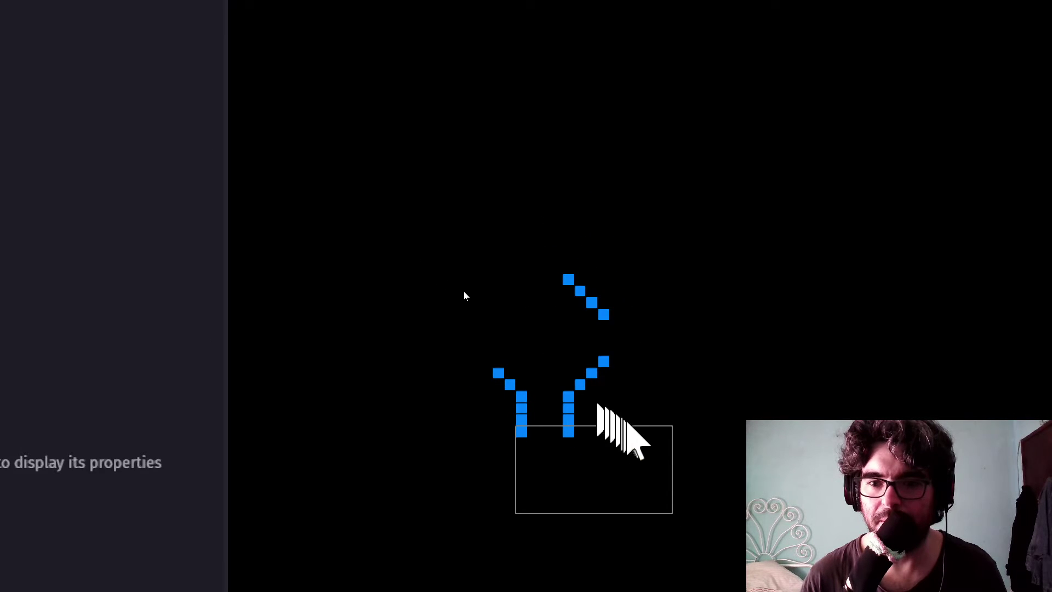
pyautogui.scroll(2, 518, 302)
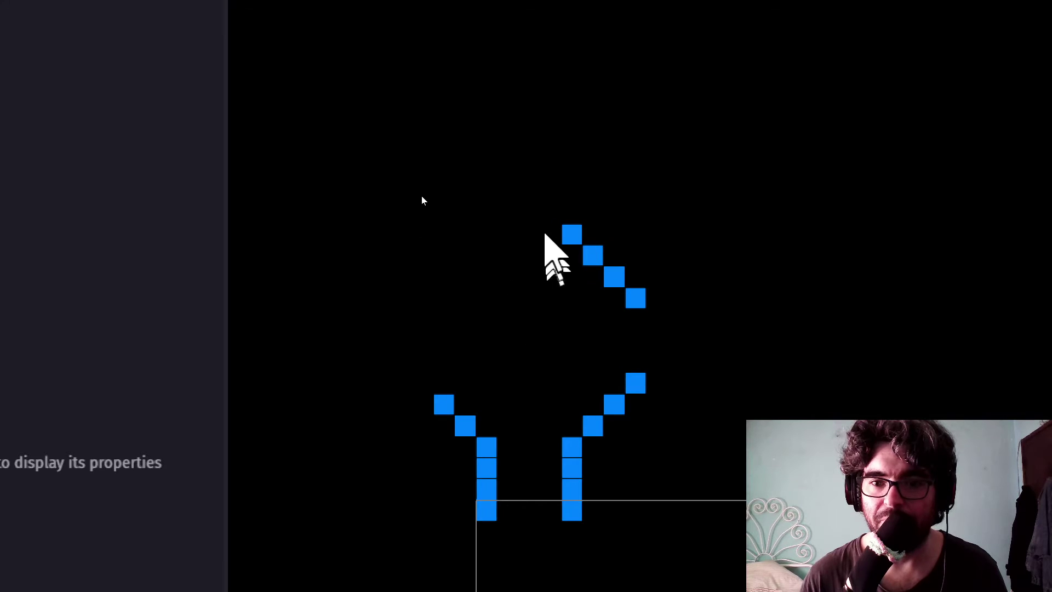
pyautogui.moveTo(570, 236); pyautogui.dragTo(481, 234)
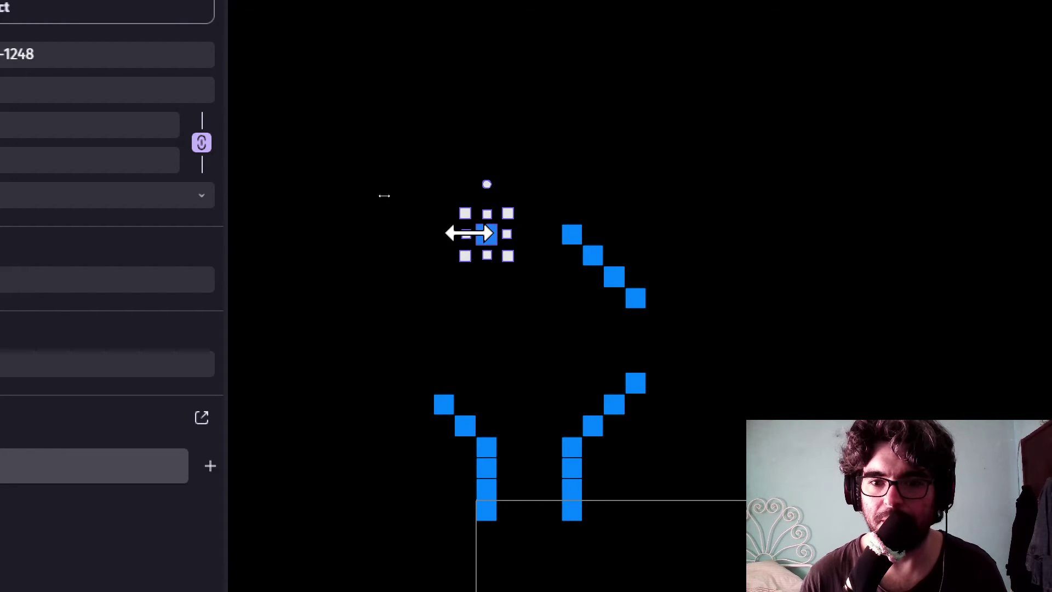
pyautogui.click(482, 351)
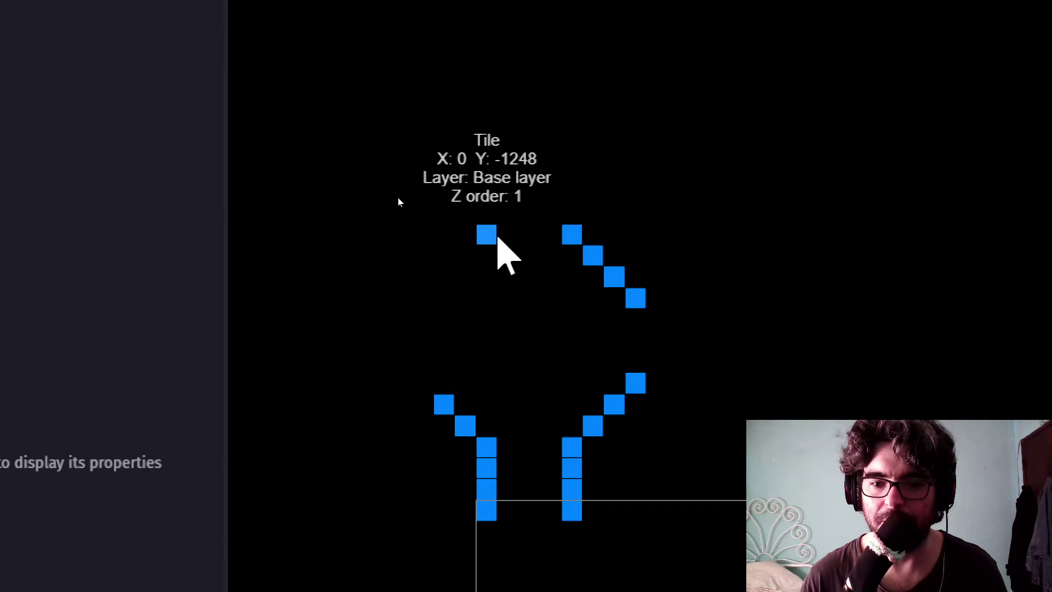
# - Add three Tile copies diagonally down and left to X -288, Y -960, and extend the lower left diagonal with one at X -288, Y -576
pyautogui.click(489, 425)
pyautogui.moveTo(492, 431); pyautogui.dragTo(470, 260)
pyautogui.click(460, 318)
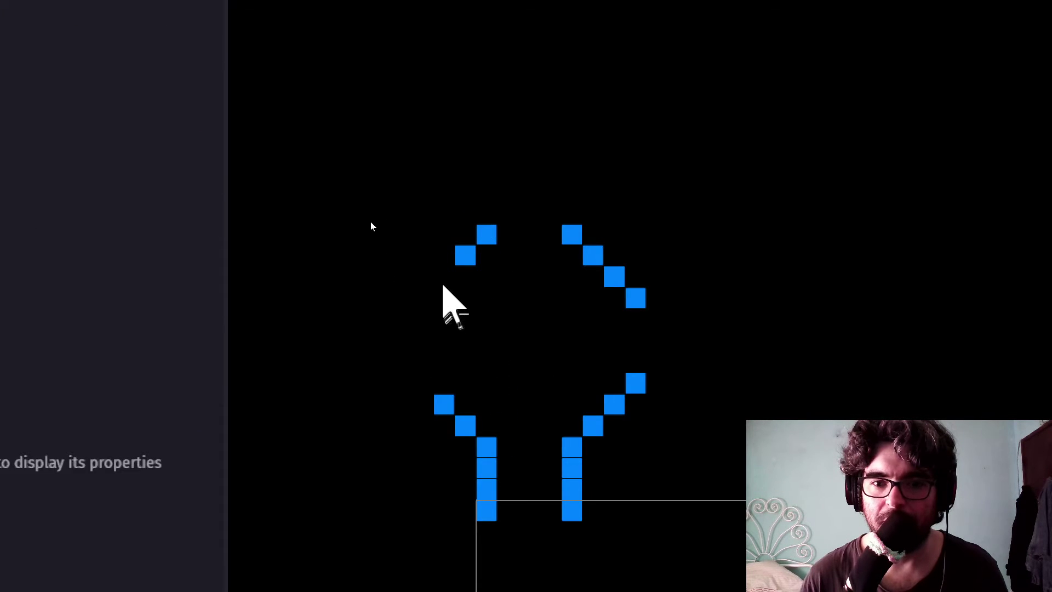
pyautogui.click(445, 278)
pyautogui.click(494, 362)
pyautogui.scroll(-5, 493, 362)
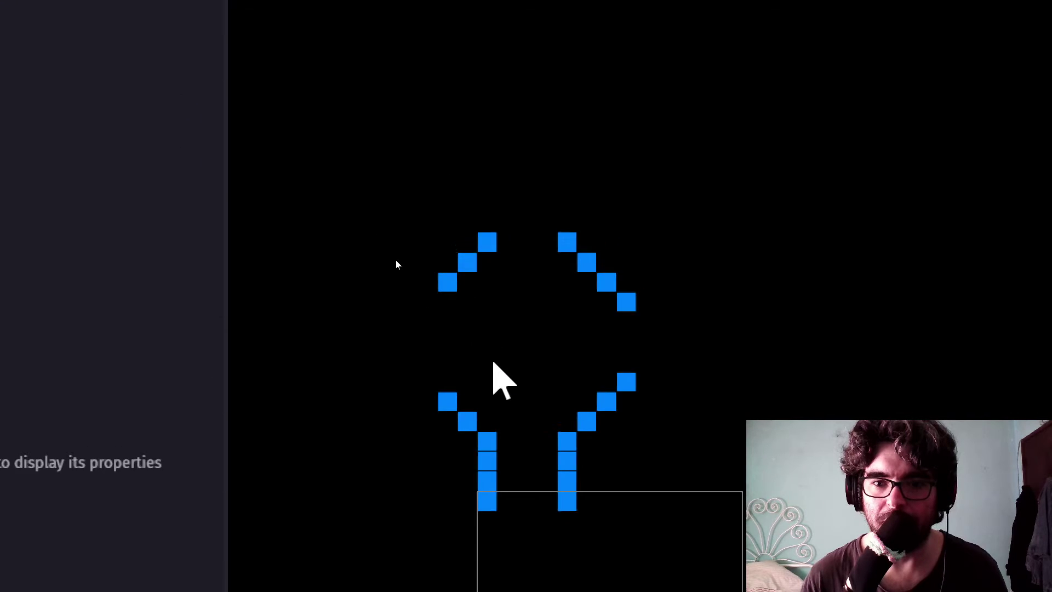
pyautogui.scroll(1, 497, 396)
pyautogui.scroll(1, 498, 396)
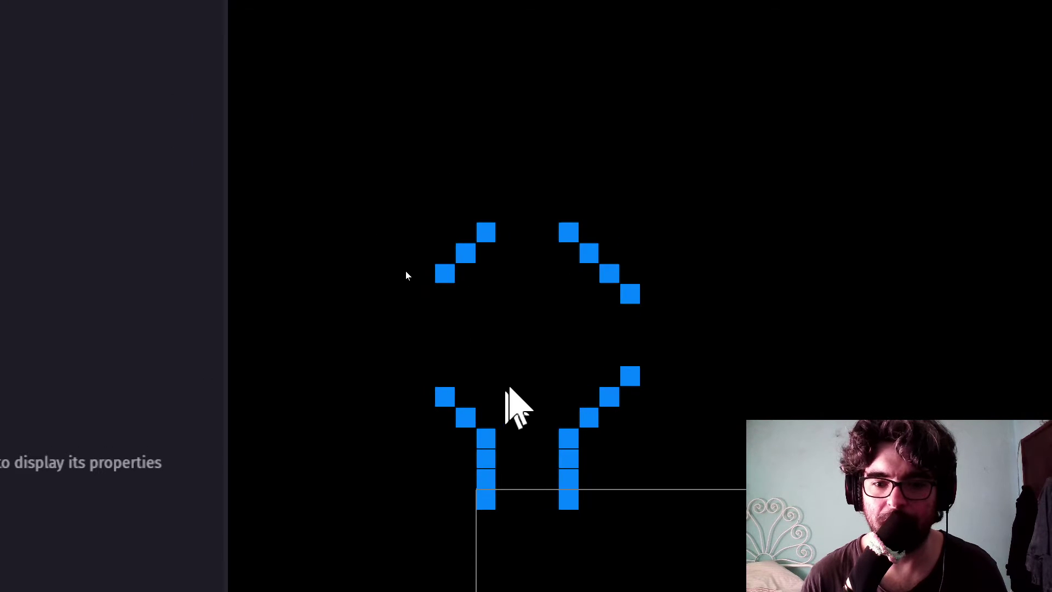
pyautogui.scroll(1, 520, 342)
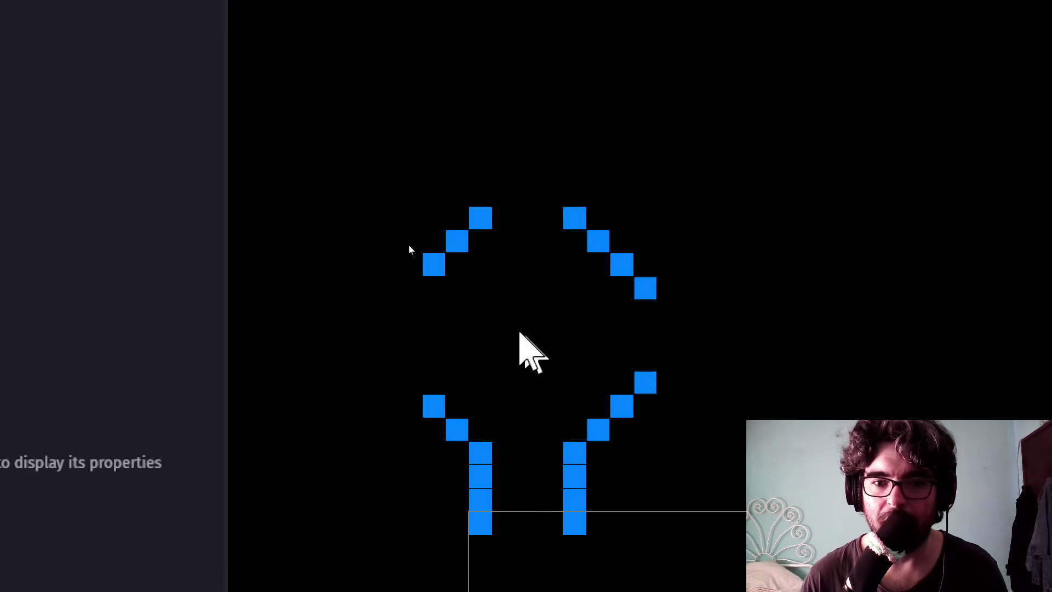
pyautogui.click(414, 291)
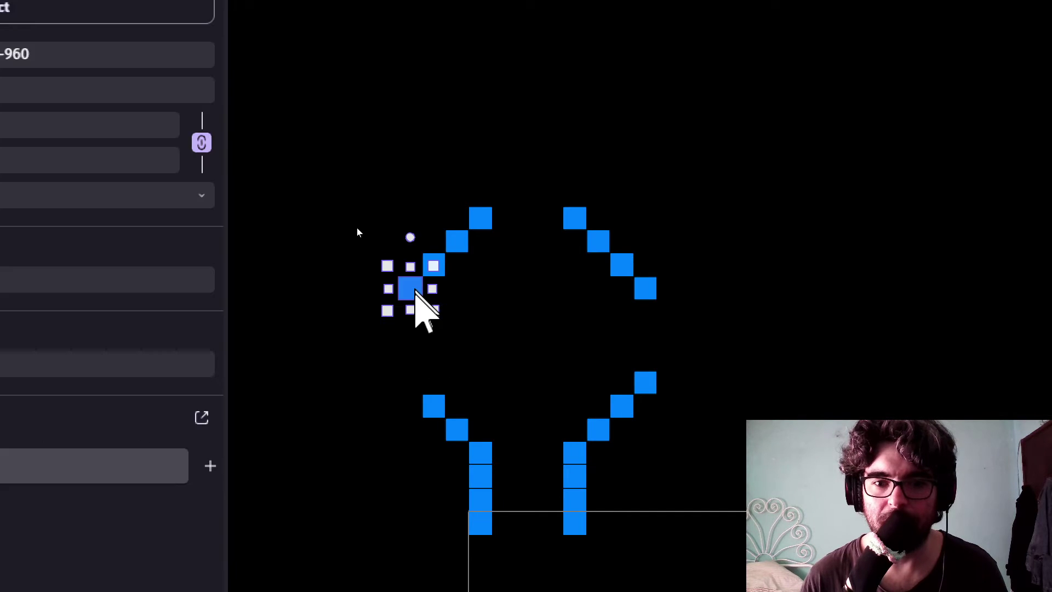
pyautogui.click(413, 381)
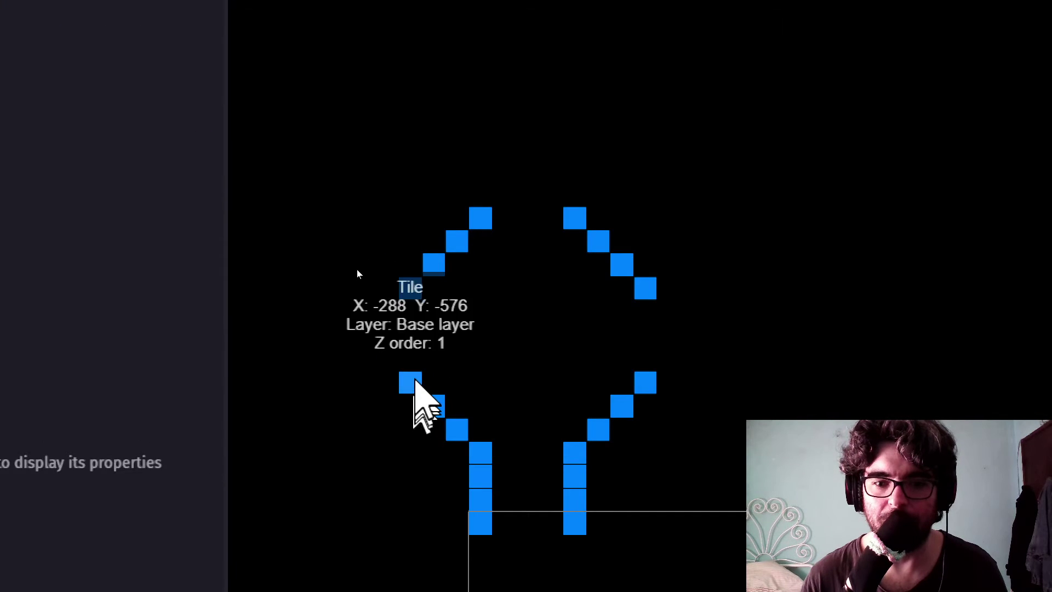
pyautogui.click(411, 310)
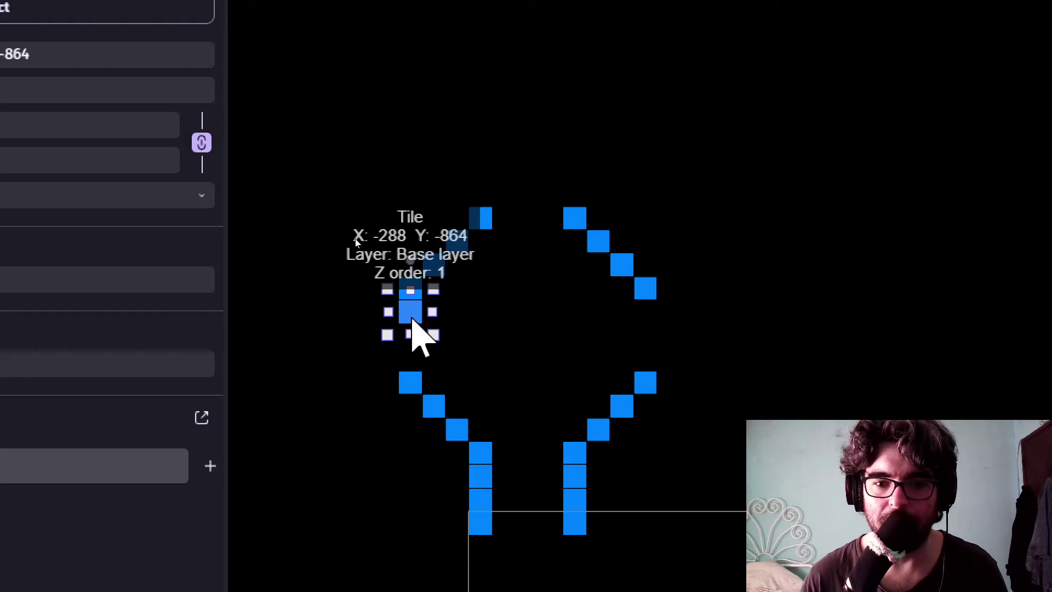
pyautogui.moveTo(412, 320); pyautogui.dragTo(457, 353)
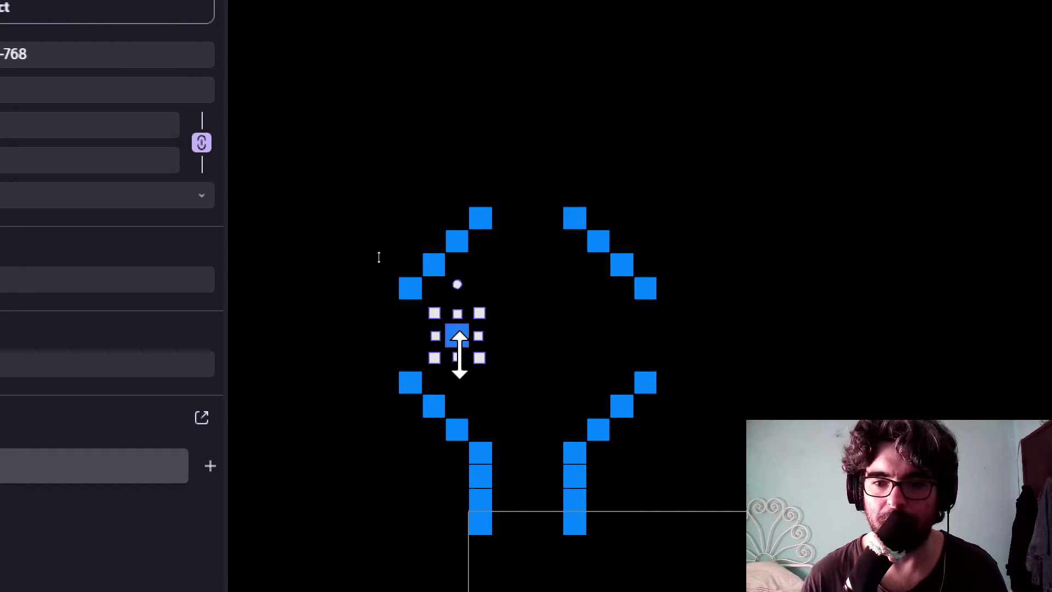
pyautogui.press('Delete')
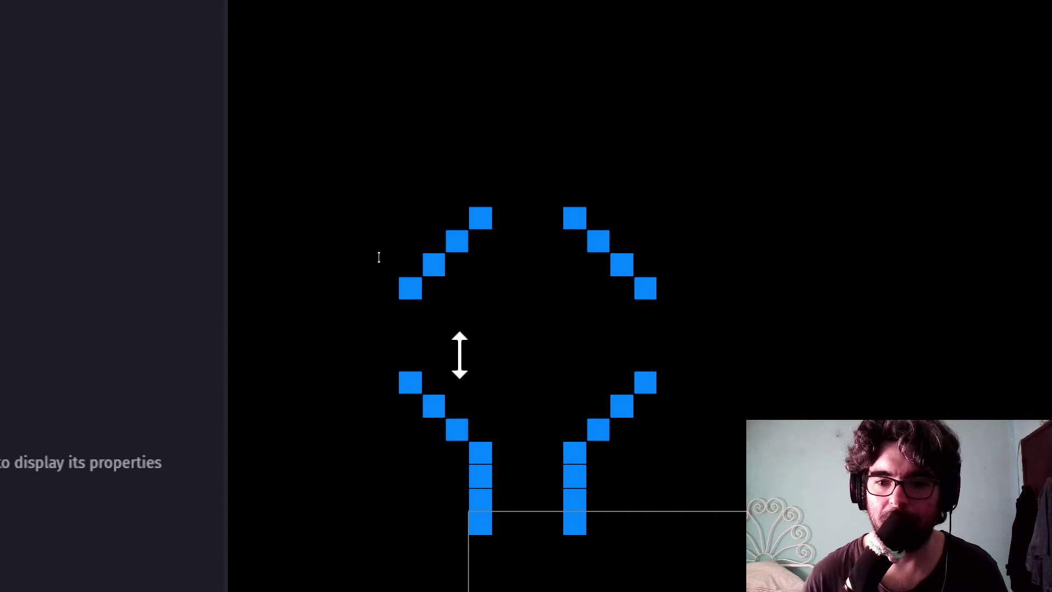
# - Place a SpawnUp object directly above the highest Tile of the upper left diagonal
pyautogui.scroll(-2, 496, 368)
pyautogui.scroll(-2, 513, 392)
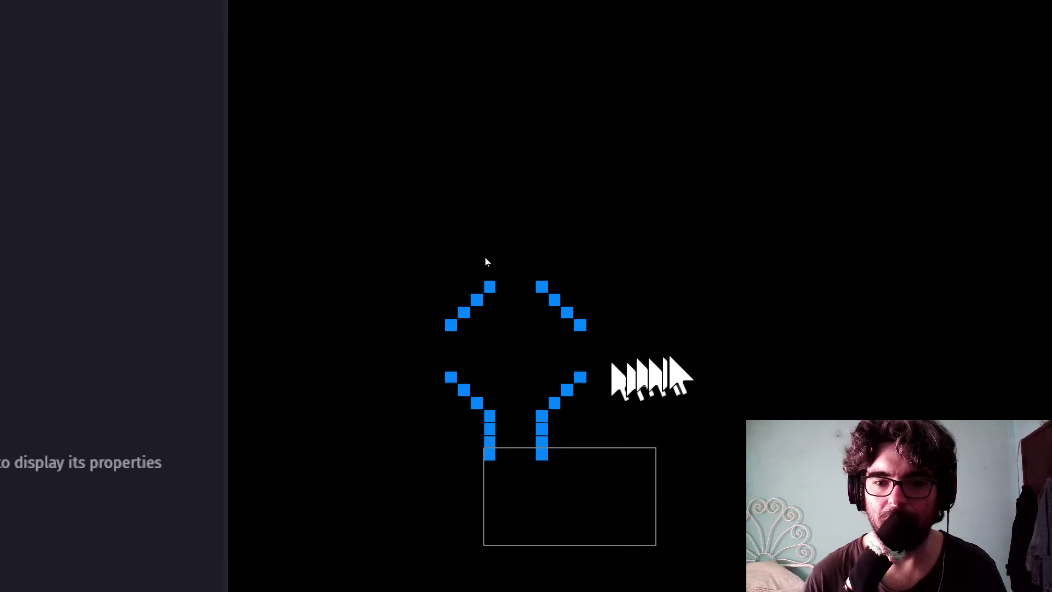
pyautogui.scroll(2, 670, 351)
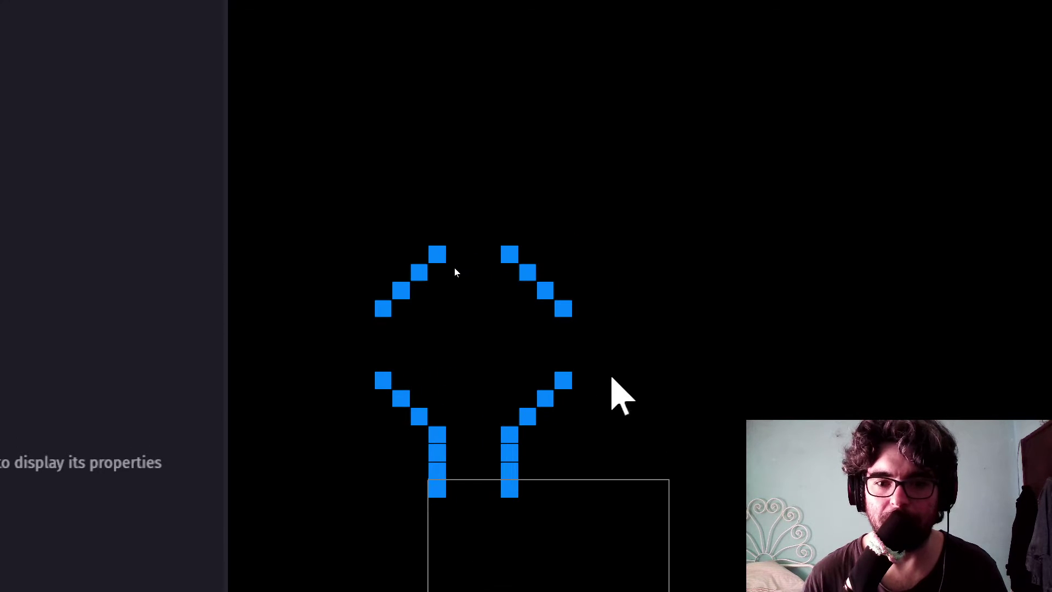
pyautogui.scroll(-1, 615, 378)
pyautogui.moveTo(517, 364); pyautogui.dragTo(520, 285, button='middle')
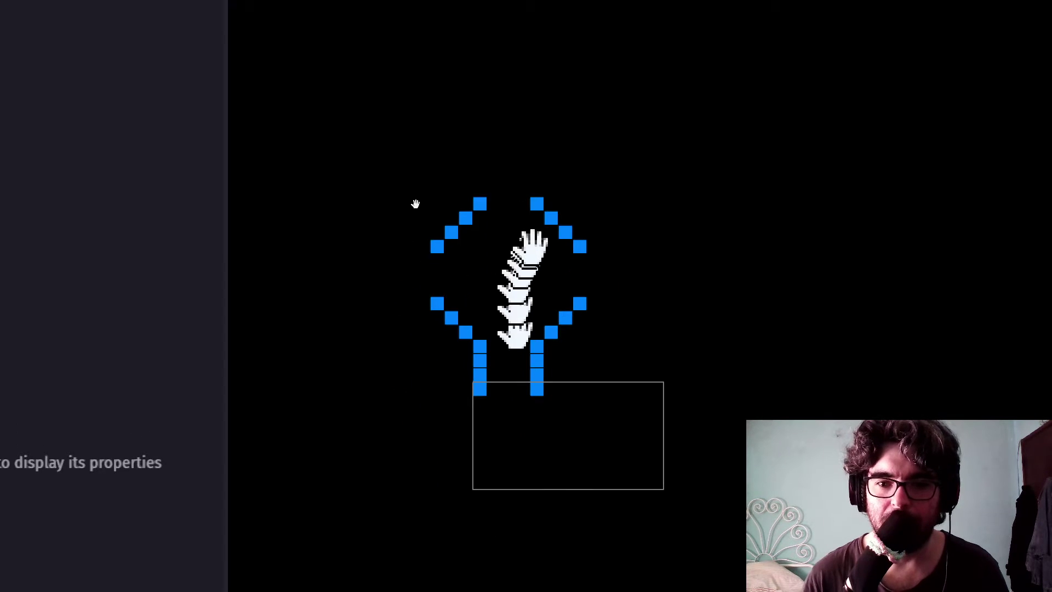
pyautogui.scroll(1, 524, 309)
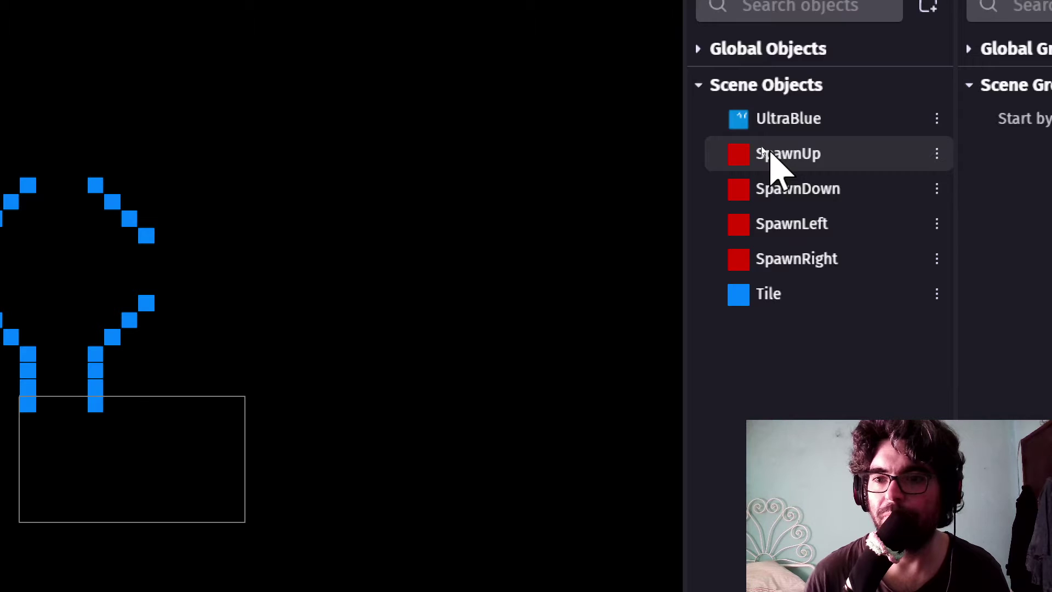
pyautogui.moveTo(768, 152); pyautogui.dragTo(336, 168)
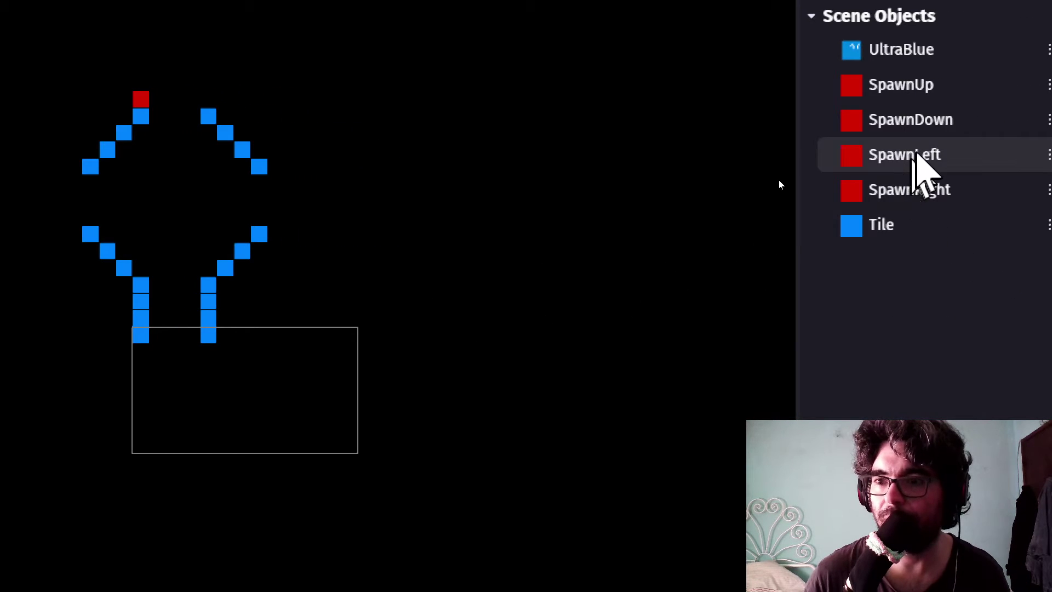
# - Place SpawnLeft just left of the upper left diagonal's lowest Tile and SpawnRight just right of the upper right diagonal's lowest Tile
pyautogui.moveTo(907, 170); pyautogui.dragTo(55, 166)
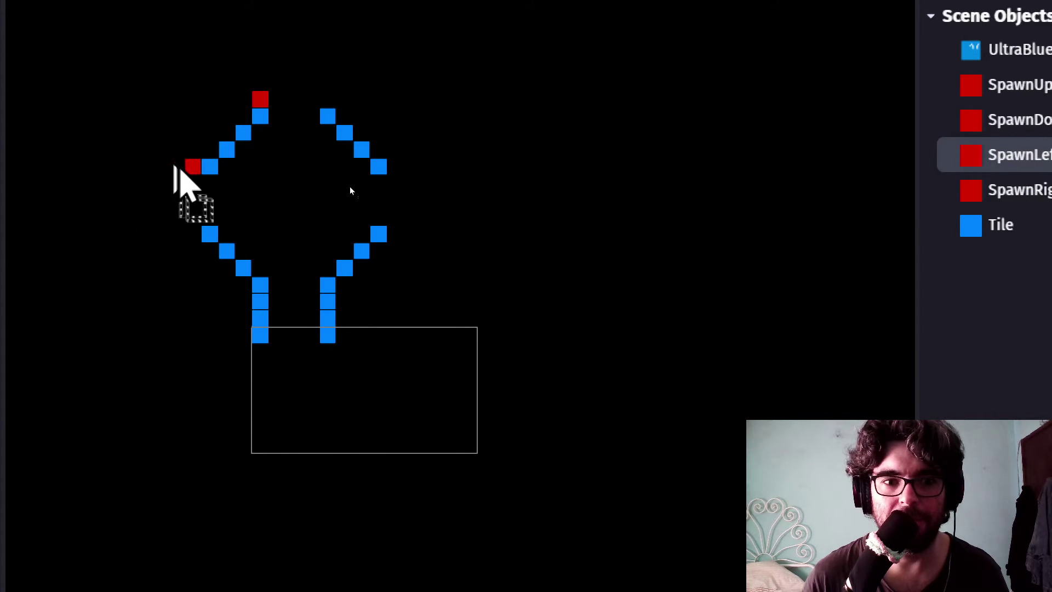
pyautogui.moveTo(181, 170); pyautogui.dragTo(183, 169)
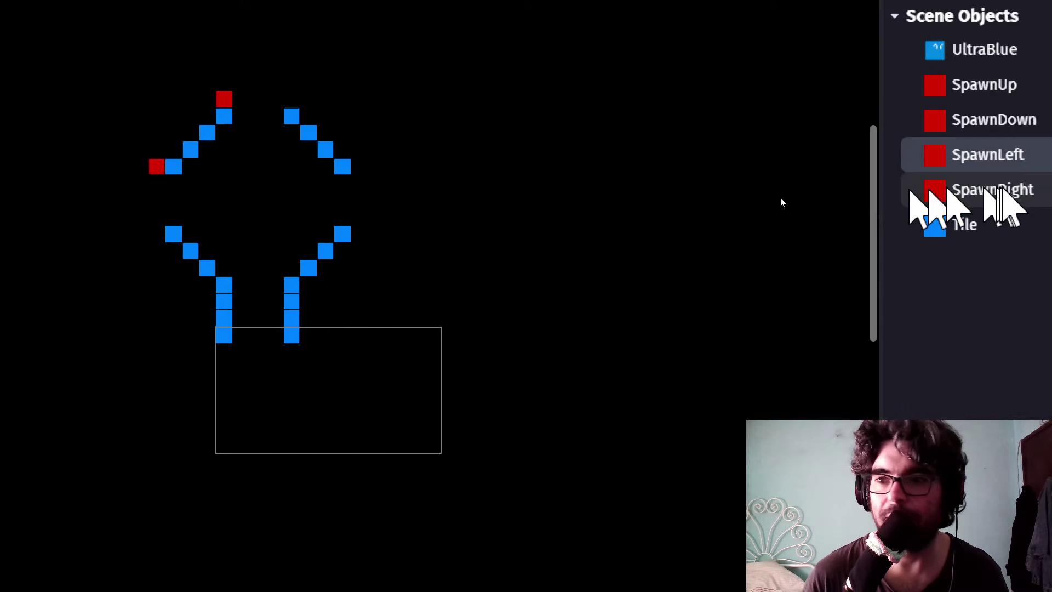
pyautogui.moveTo(923, 206); pyautogui.dragTo(301, 164)
pyautogui.moveTo(344, 315); pyautogui.dragTo(496, 294, button='middle')
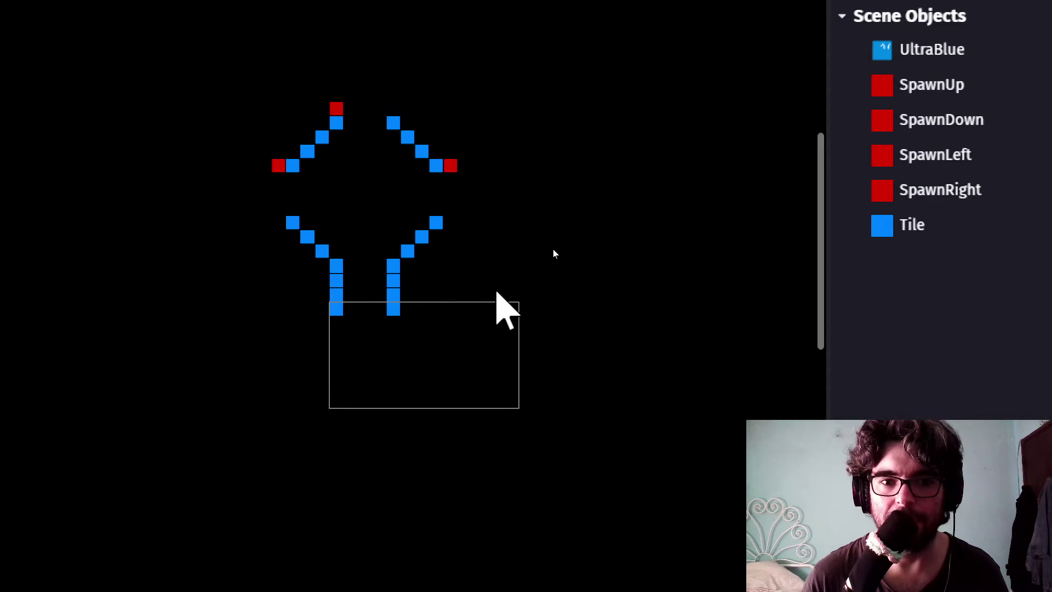
pyautogui.scroll(-3, 496, 294)
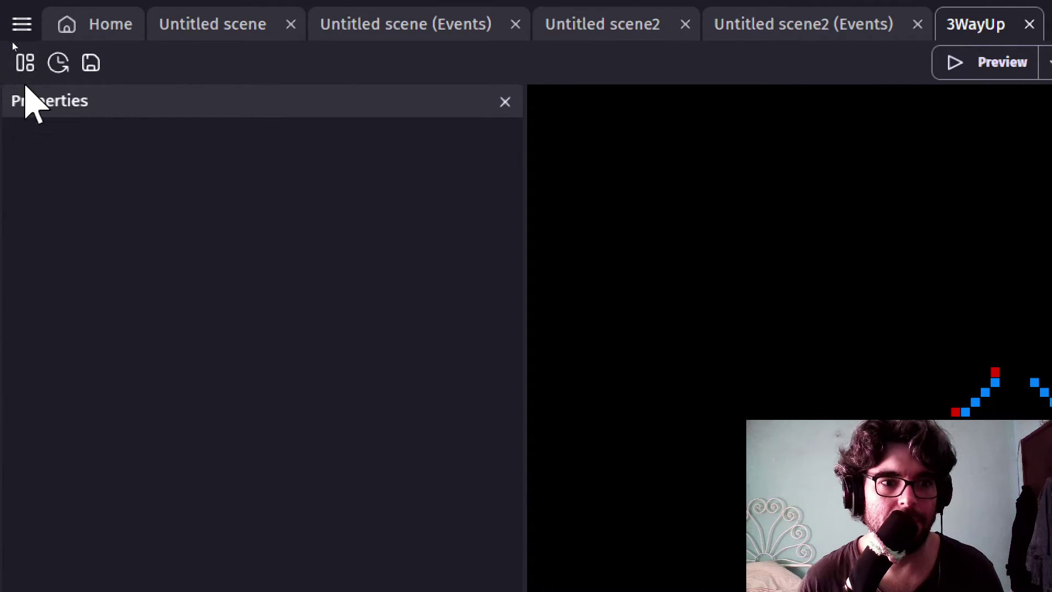
# - Duplicate the external layout 3WayUp in the project
pyautogui.click(17, 27)
pyautogui.scroll(-3, 6, 346)
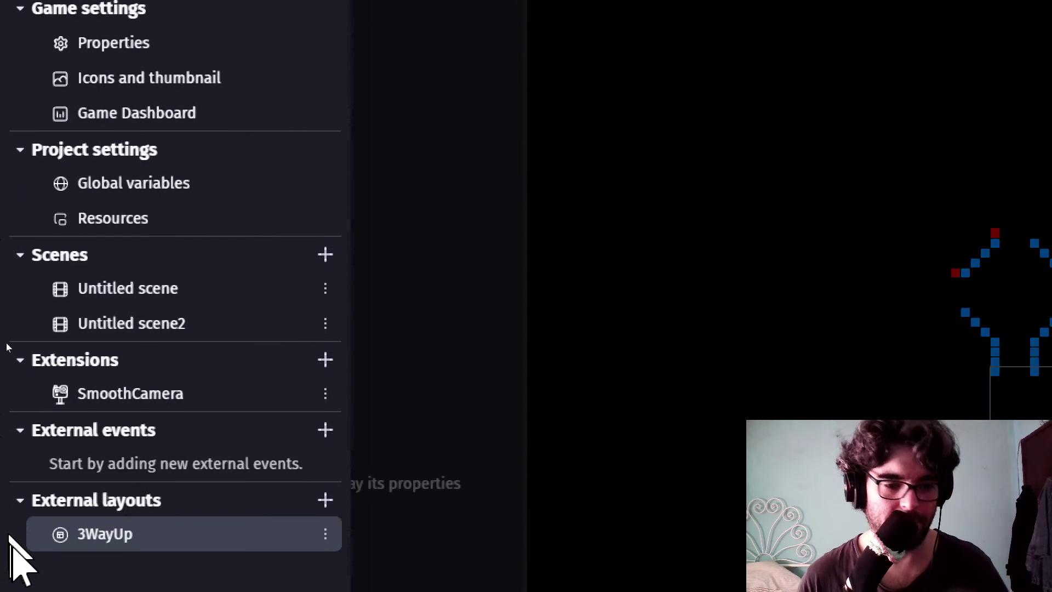
pyautogui.scroll(-4, 33, 419)
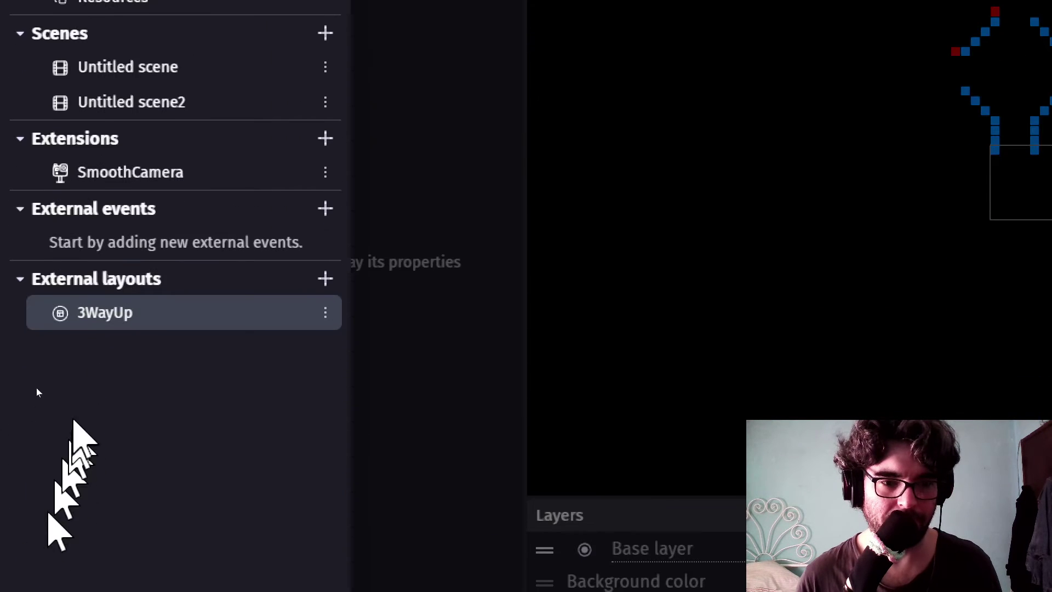
pyautogui.rightClick(92, 325)
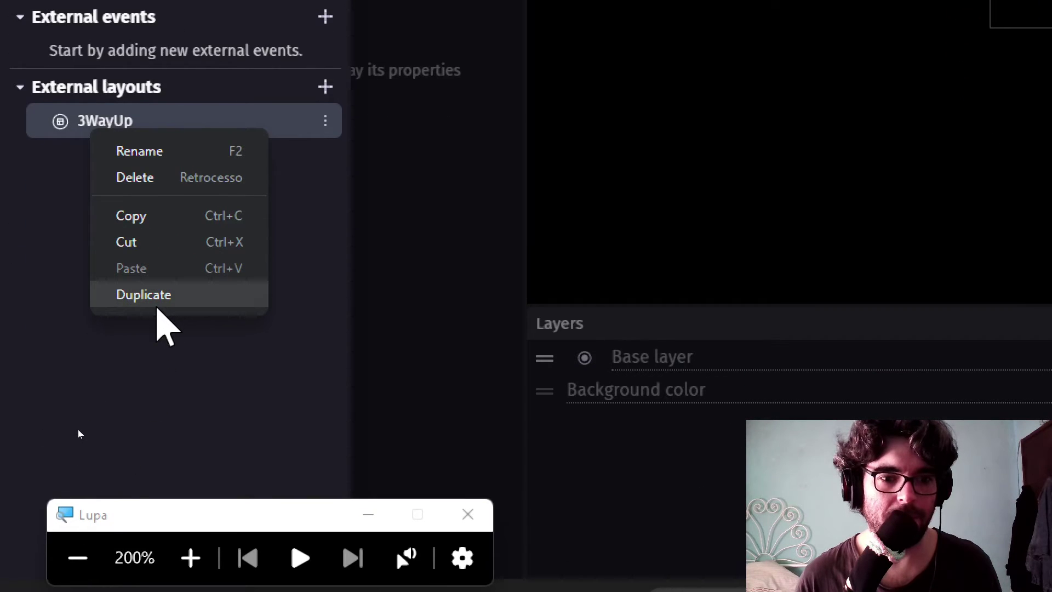
pyautogui.click(158, 307)
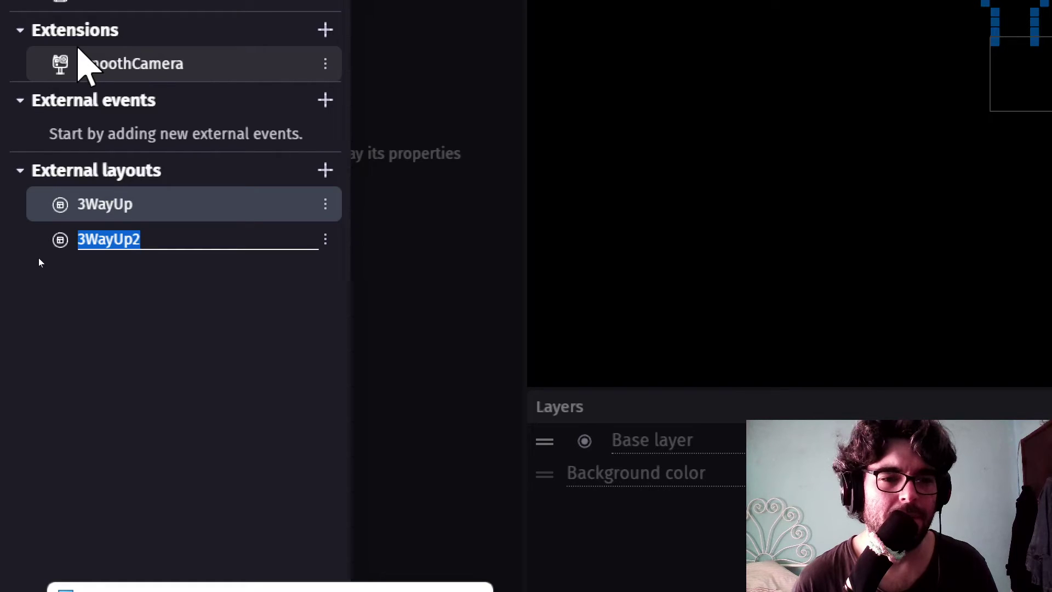
# - Name the duplicated external layout 1WayLeft
pyautogui.write('1')
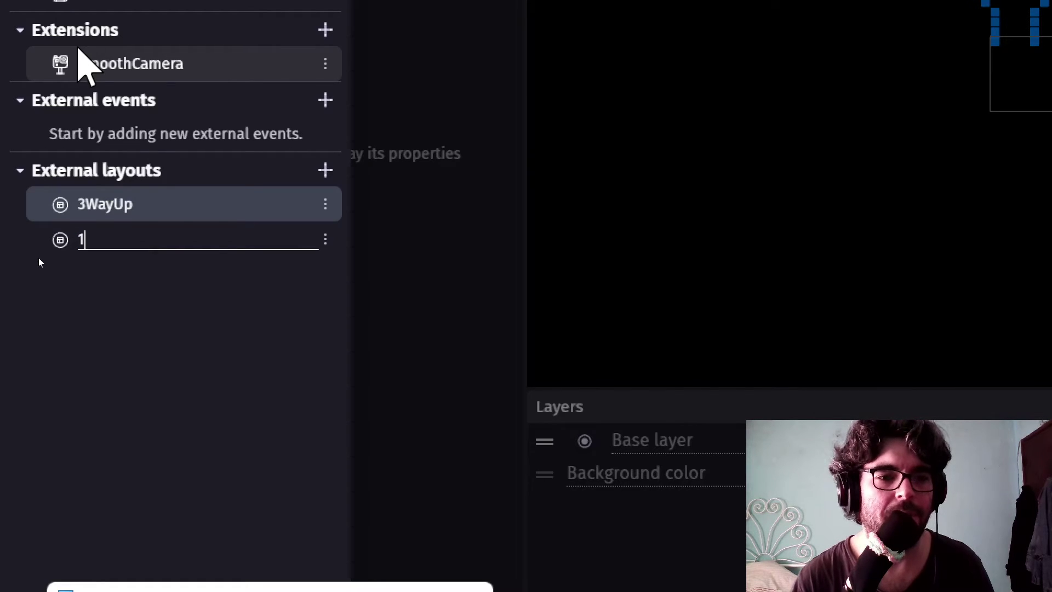
pyautogui.write('Wat')
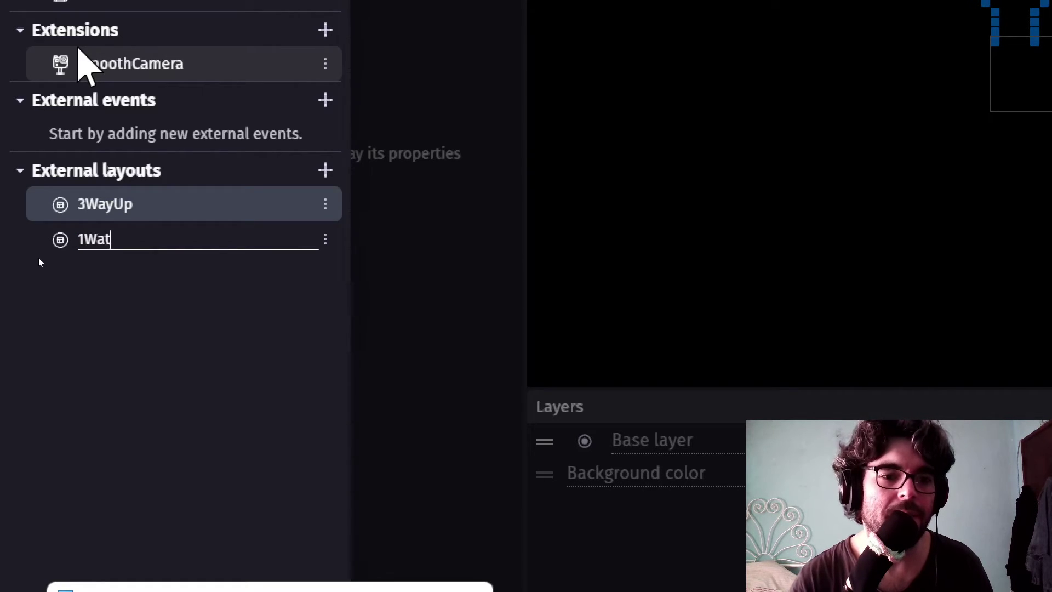
pyautogui.press('BackSpace')
pyautogui.write('y')
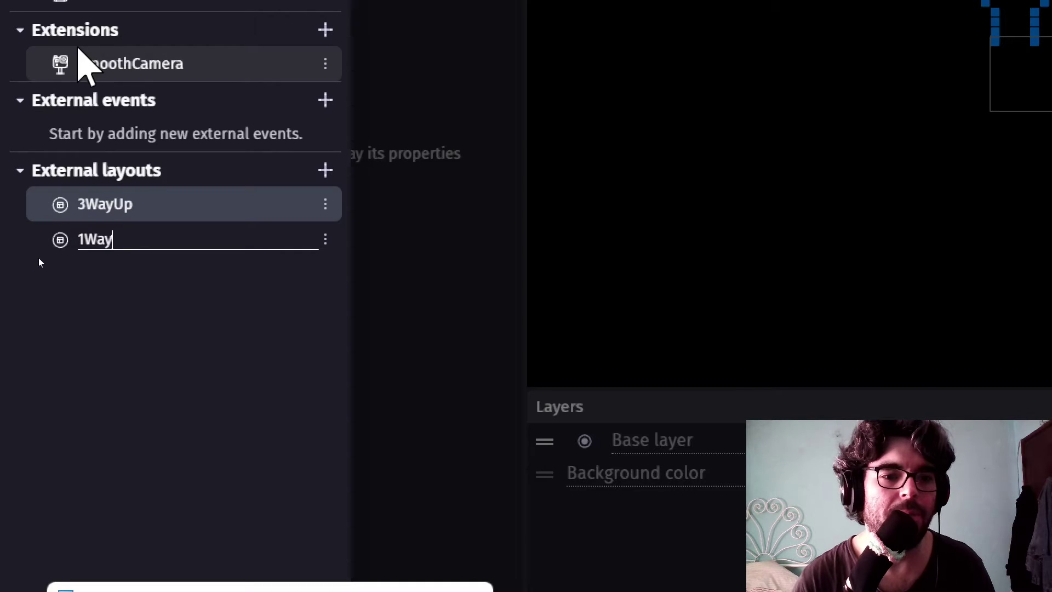
pyautogui.write('Le')
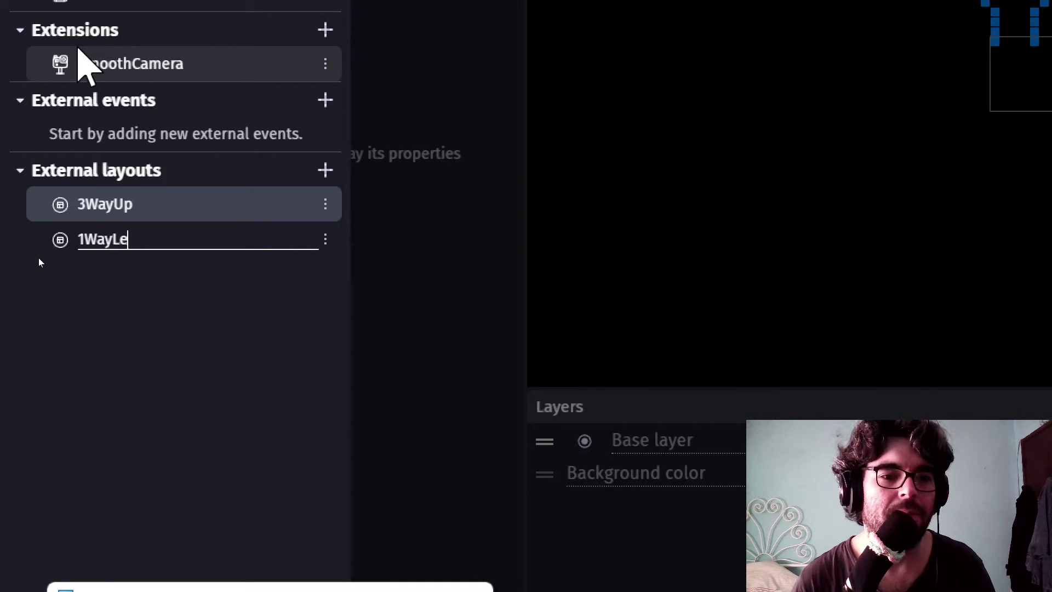
pyautogui.write('ft')
pyautogui.press('Return')
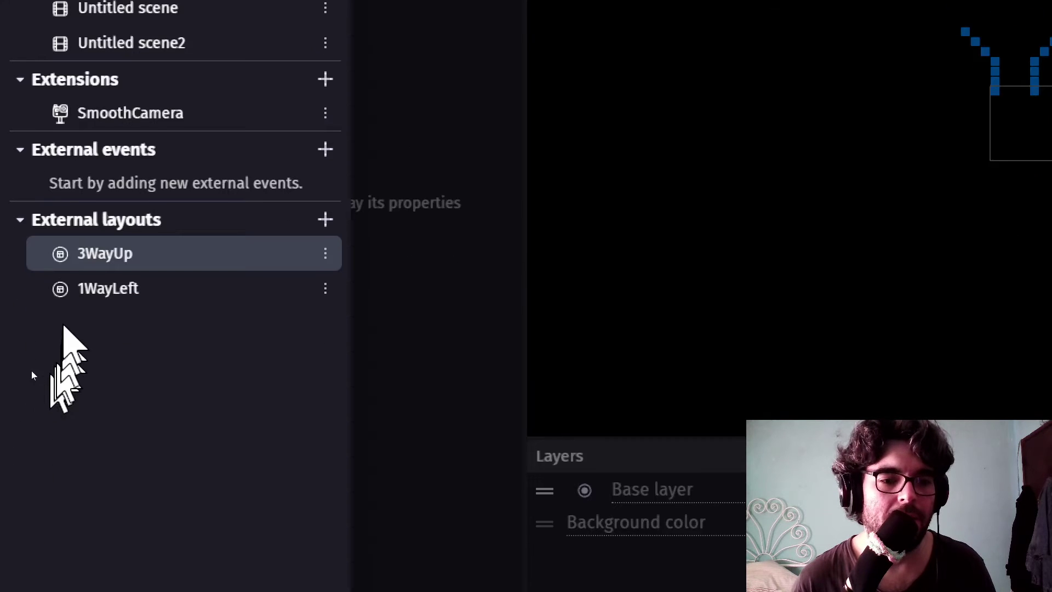
# - Duplicate the external layout 1WayLeft and name the copy 1WayRight
pyautogui.rightClick(84, 299)
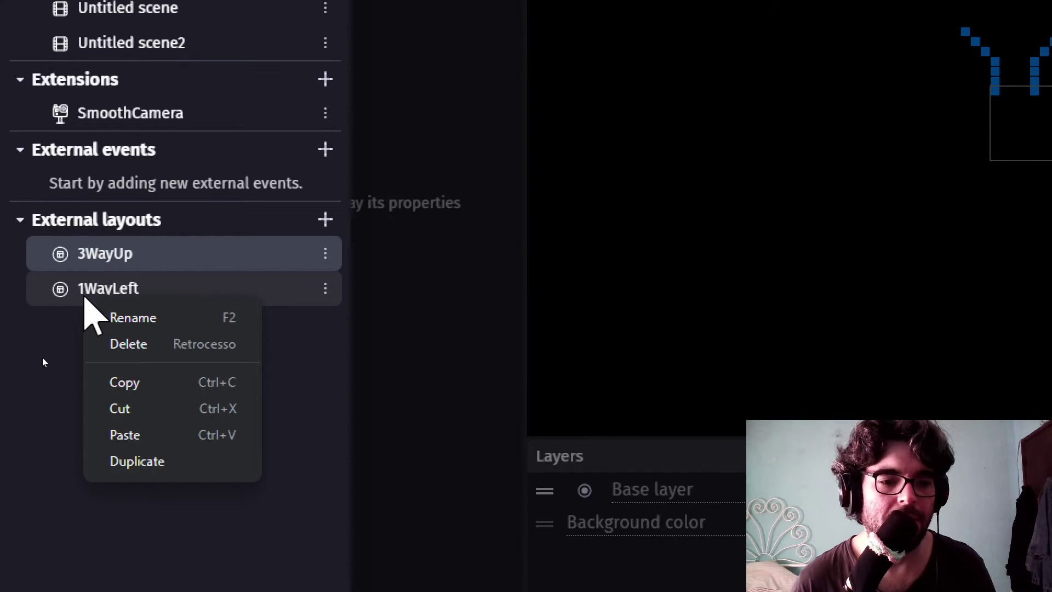
pyautogui.click(137, 462)
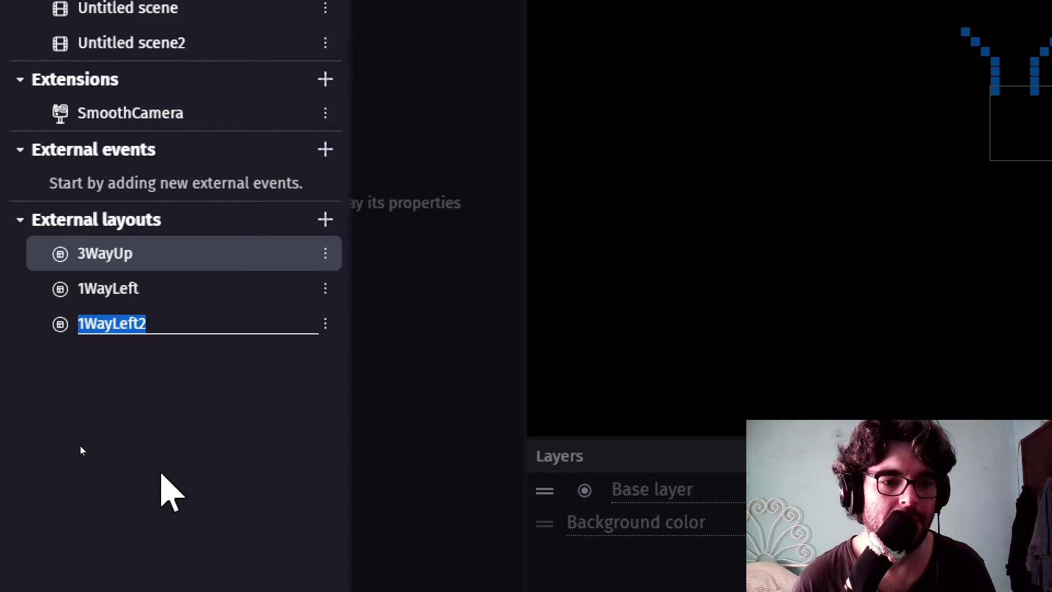
pyautogui.write('1')
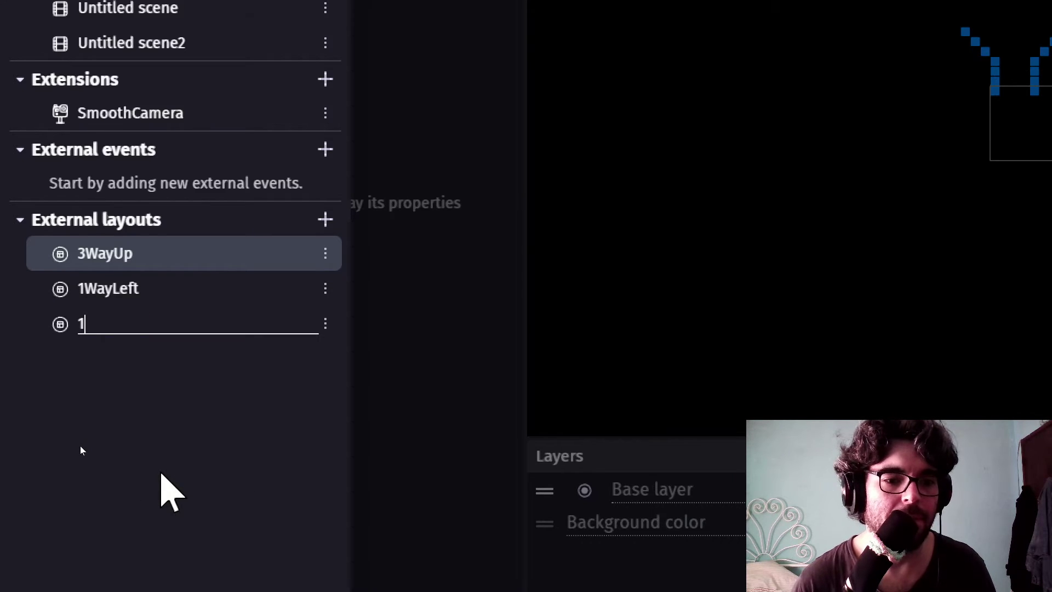
pyautogui.write('Way')
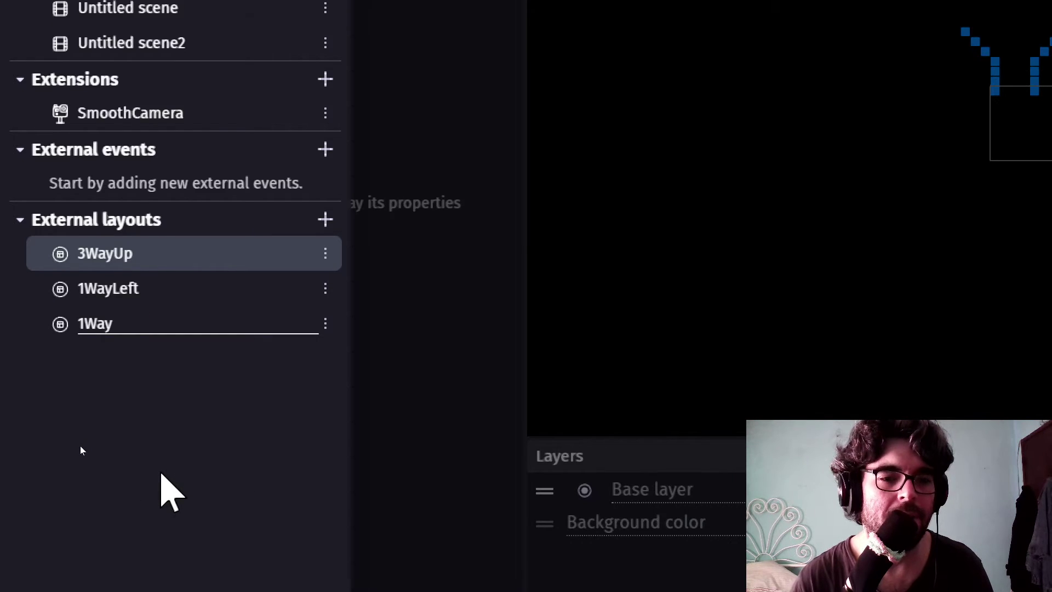
pyautogui.write('Right')
pyautogui.press('Return')
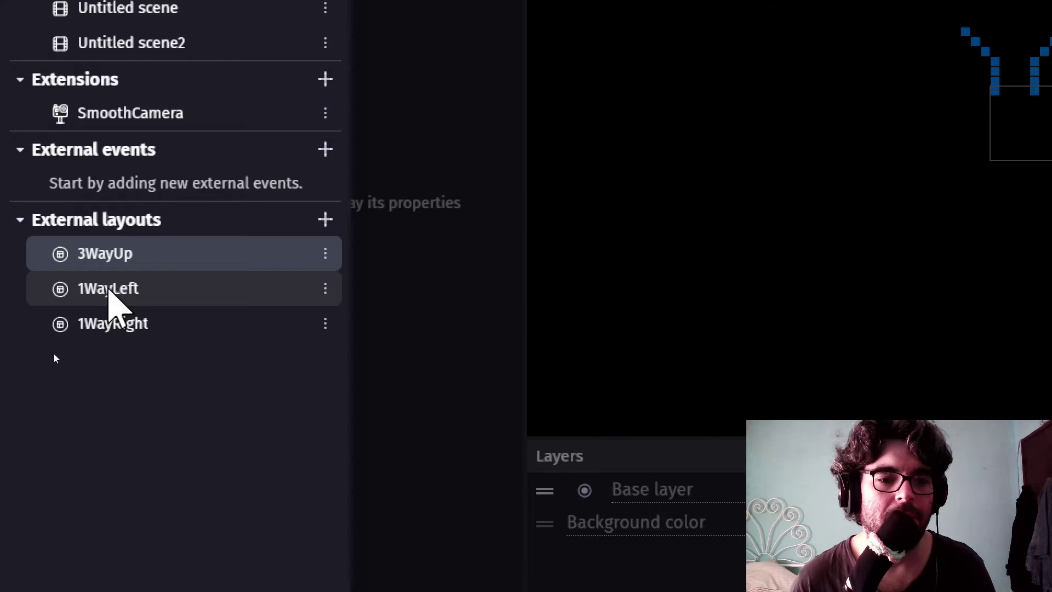
# - Open the external layouts 1WayLeft and 1WayRight for editing
pyautogui.click(110, 289)
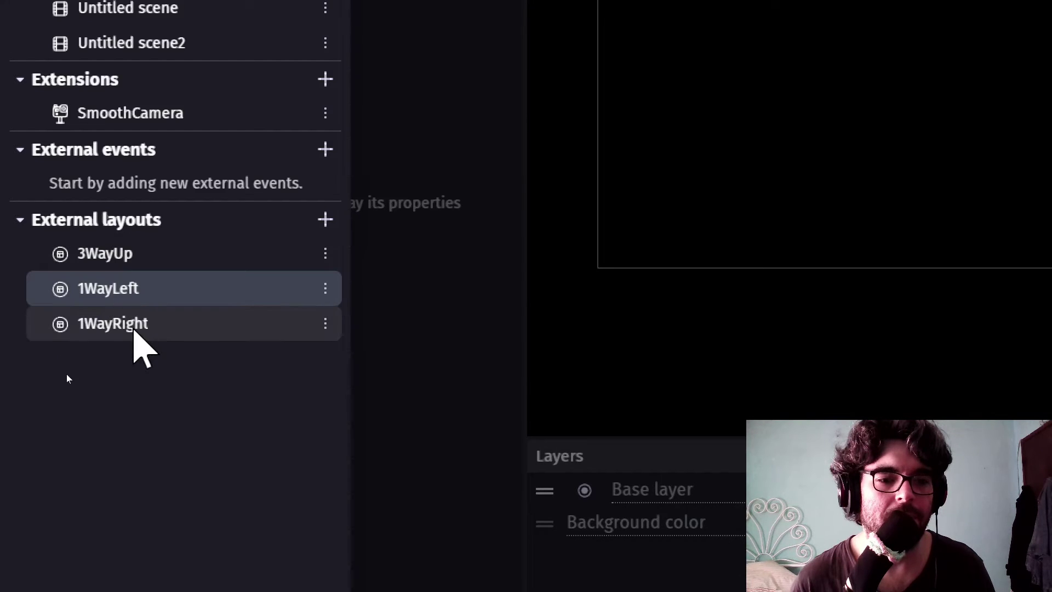
pyautogui.click(131, 327)
pyautogui.click(818, 272)
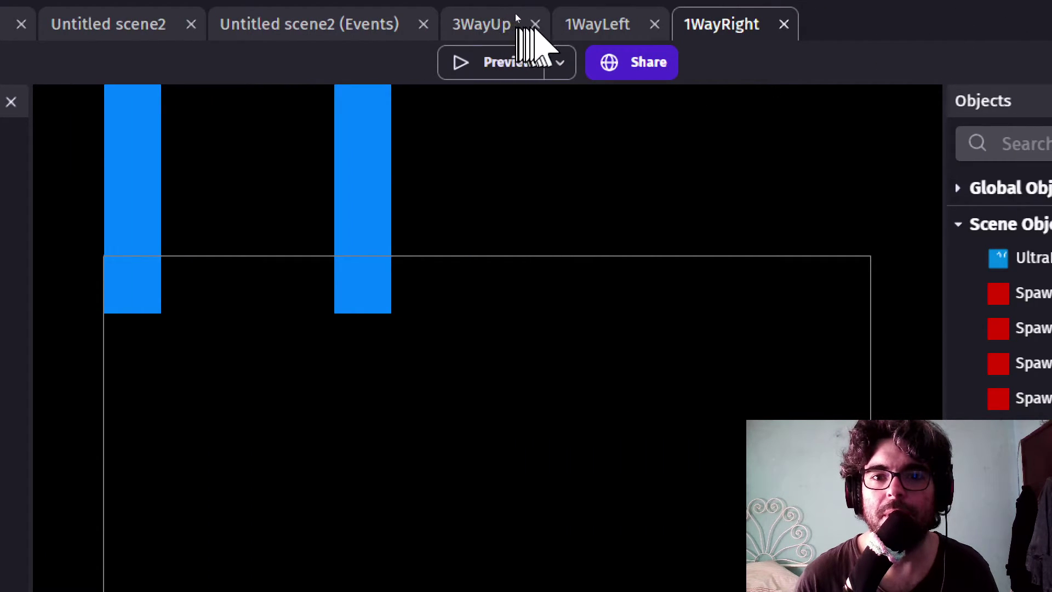
# - Close the open editors for 3WayUp, Untitled scene2 (Events) and Untitled scene2
pyautogui.click(536, 25)
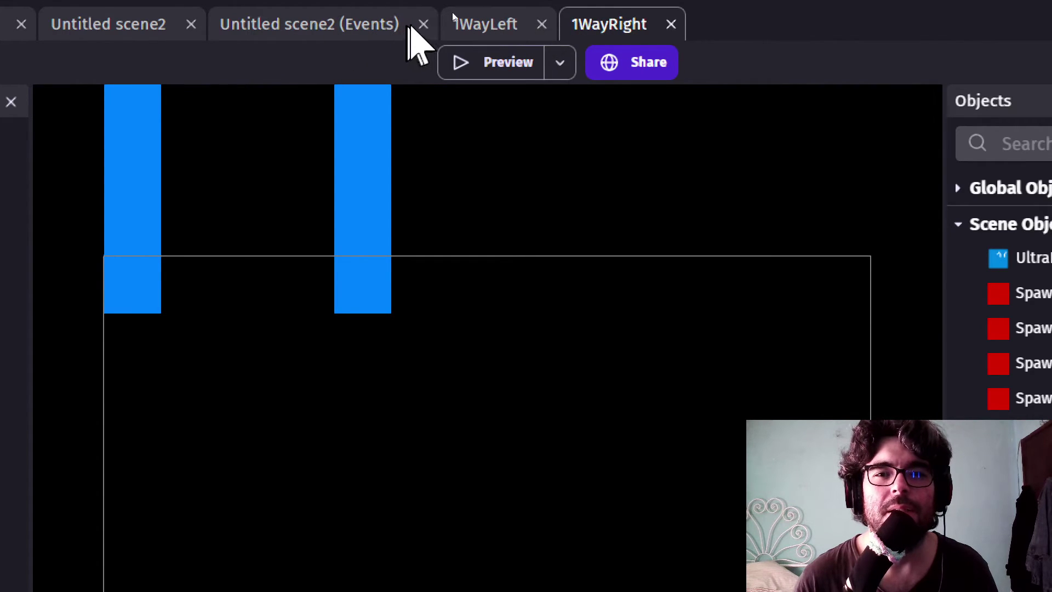
pyautogui.click(424, 24)
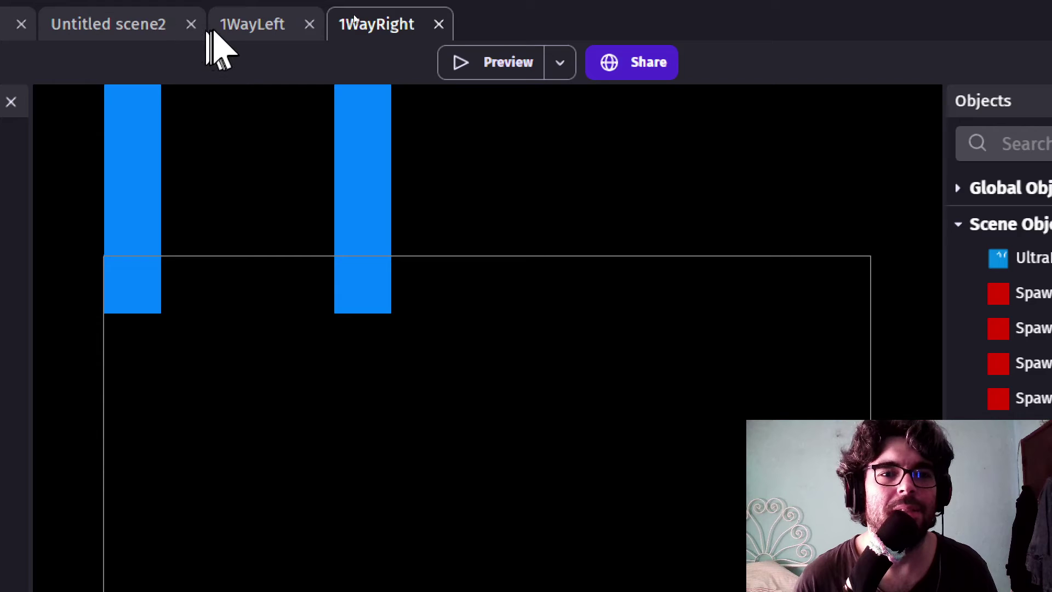
pyautogui.click(191, 25)
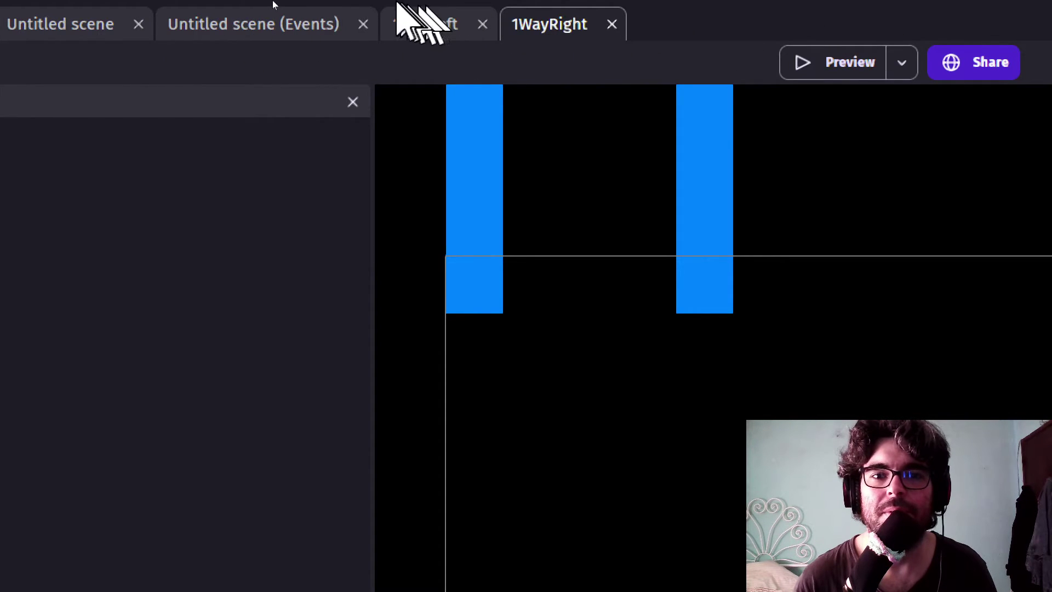
# - In 1WayLeft, delete all spawn objects and Tiles except the two lowest Tiles of each vertical wall
pyautogui.click(412, 26)
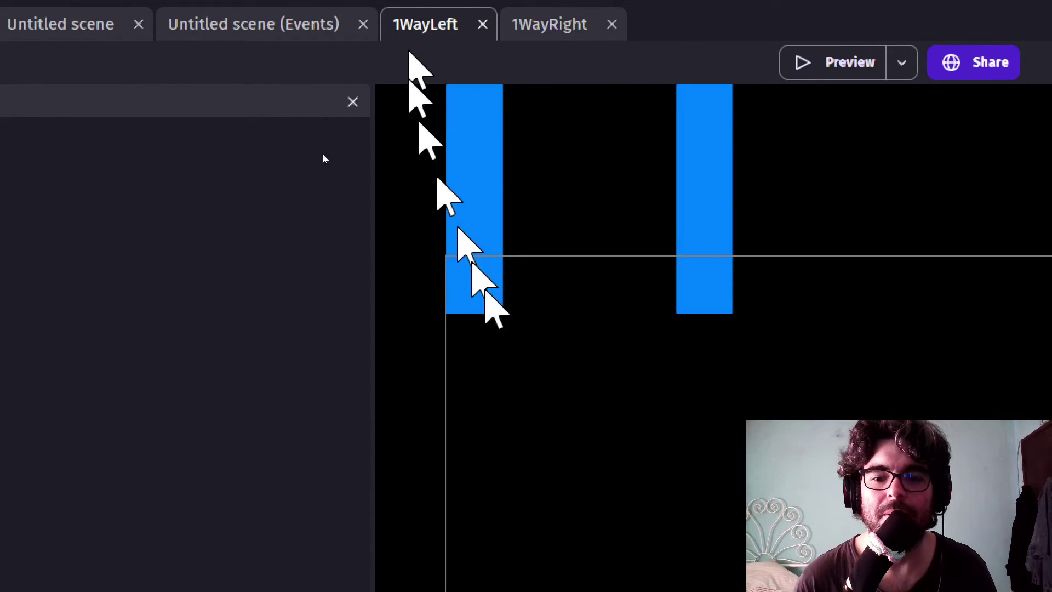
pyautogui.scroll(-5, 722, 278)
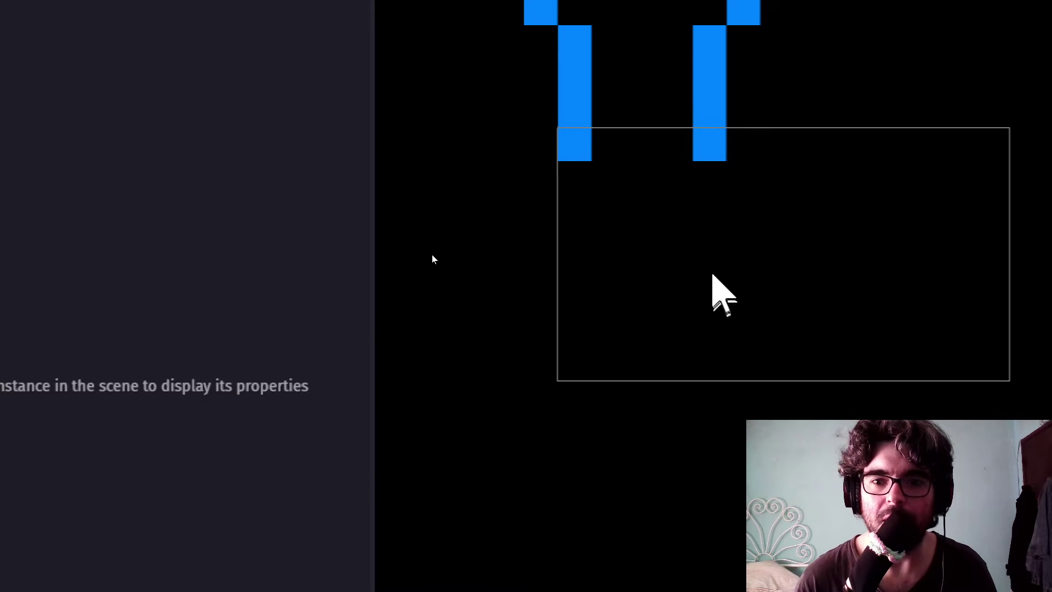
pyautogui.moveTo(724, 181); pyautogui.dragTo(583, 282, button='middle')
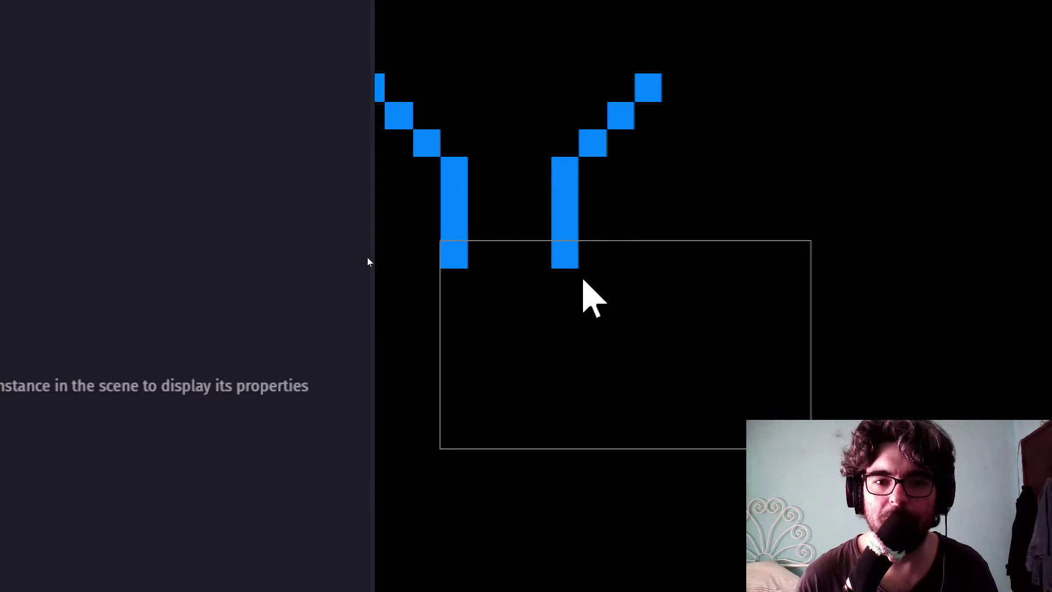
pyautogui.scroll(-3, 586, 288)
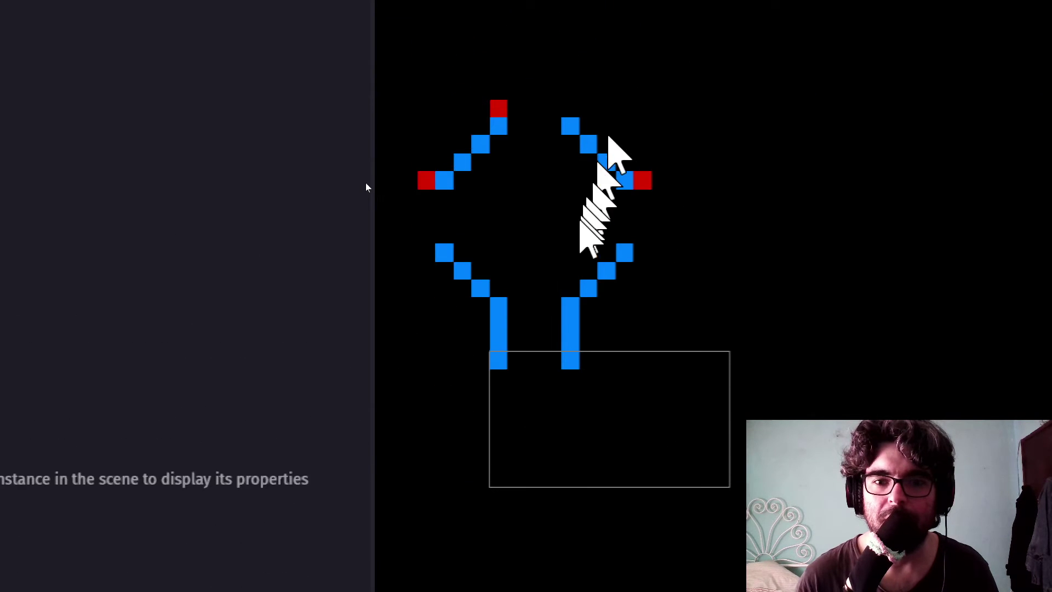
pyautogui.scroll(-3, 581, 263)
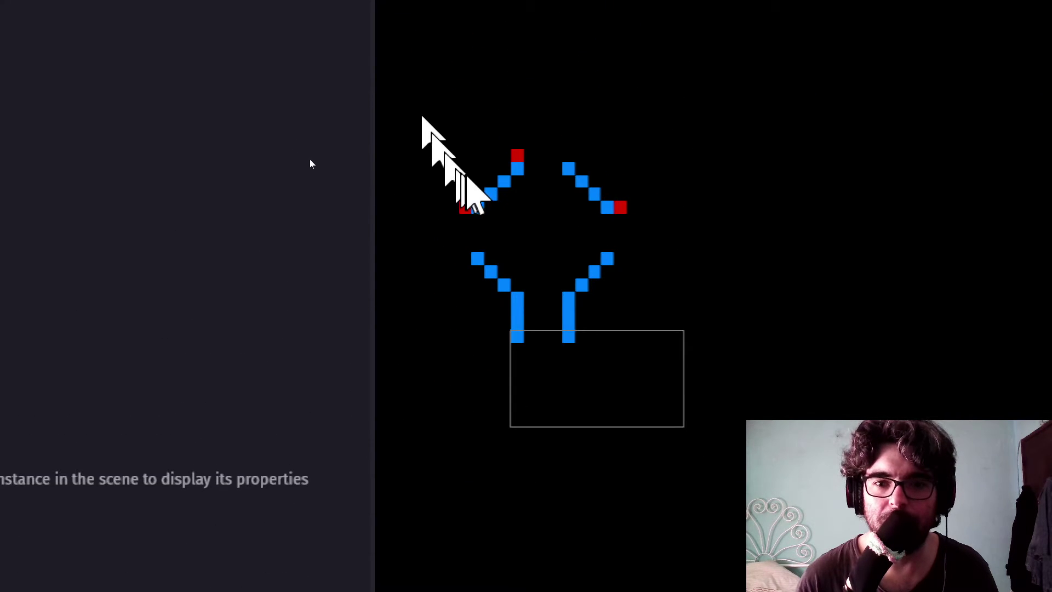
pyautogui.moveTo(419, 109); pyautogui.dragTo(677, 327)
pyautogui.press('Delete')
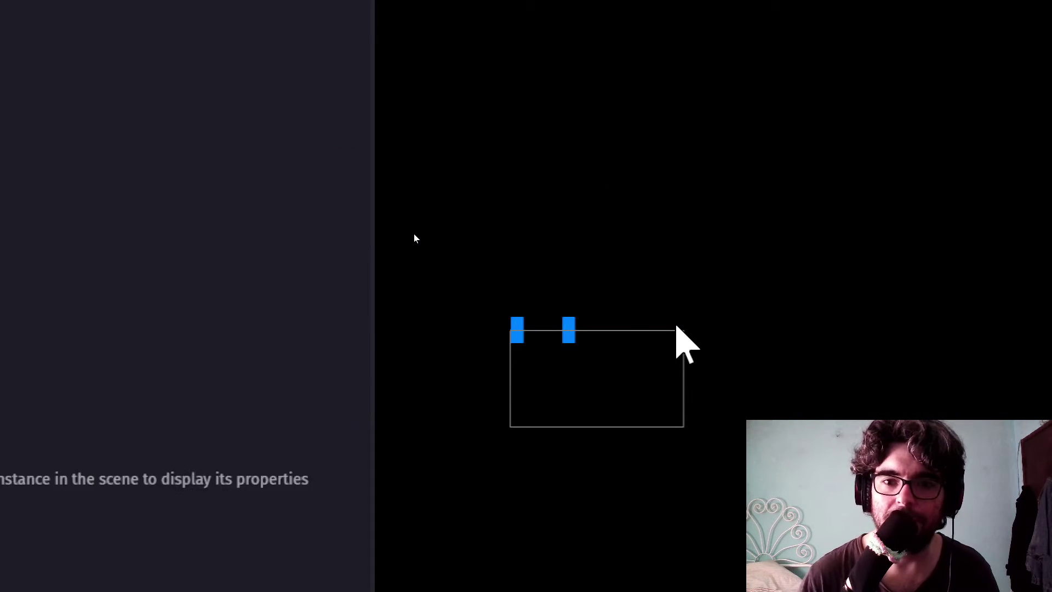
# - Move the upper Tile of the left wall down below that wall's other Tile
pyautogui.scroll(5, 465, 451)
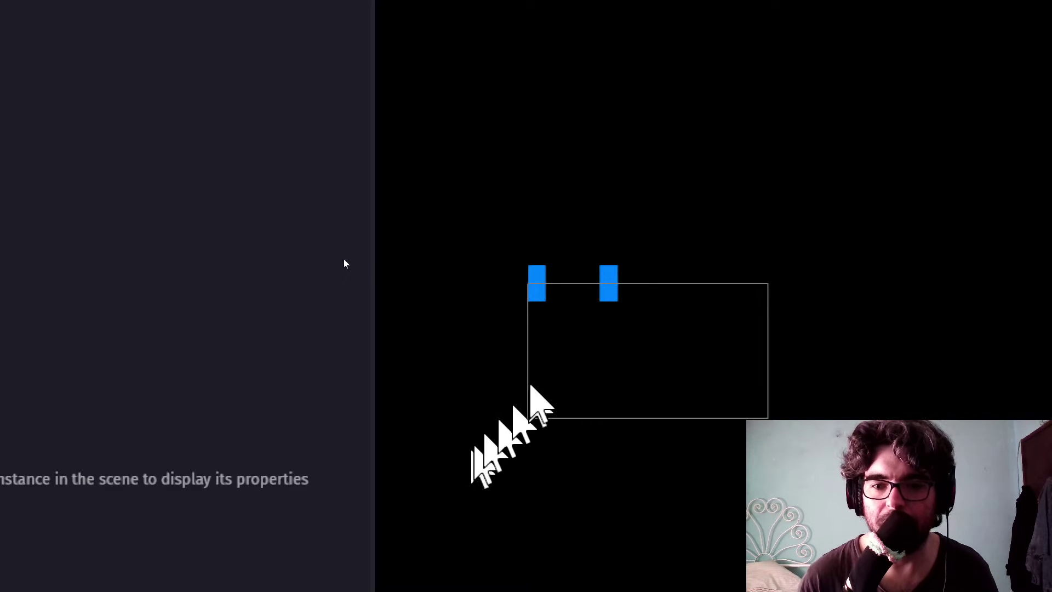
pyautogui.scroll(1, 559, 314)
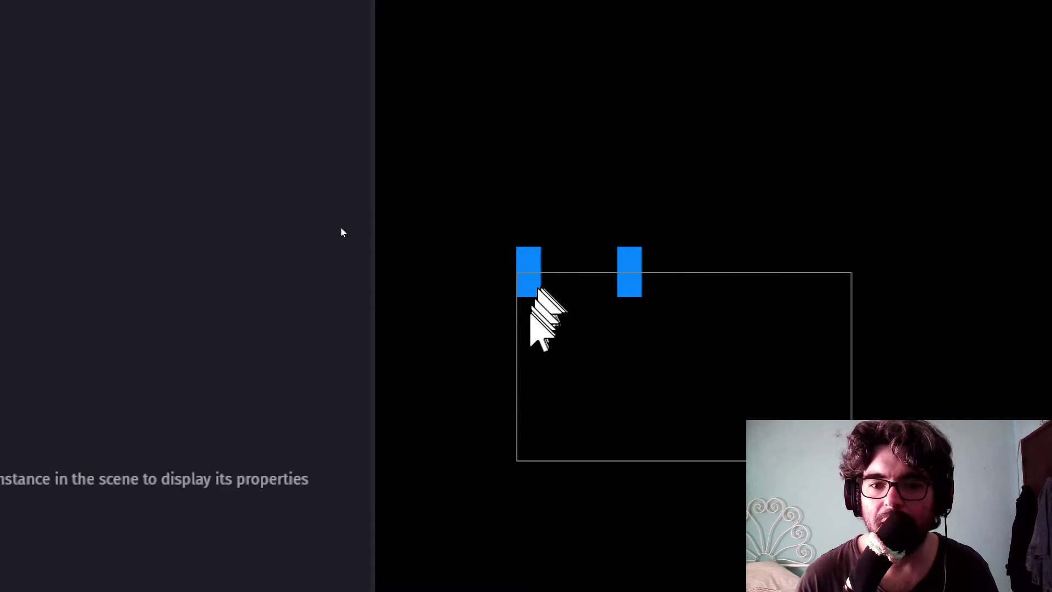
pyautogui.moveTo(533, 261); pyautogui.dragTo(540, 349)
pyautogui.click(576, 379)
pyautogui.click(578, 340)
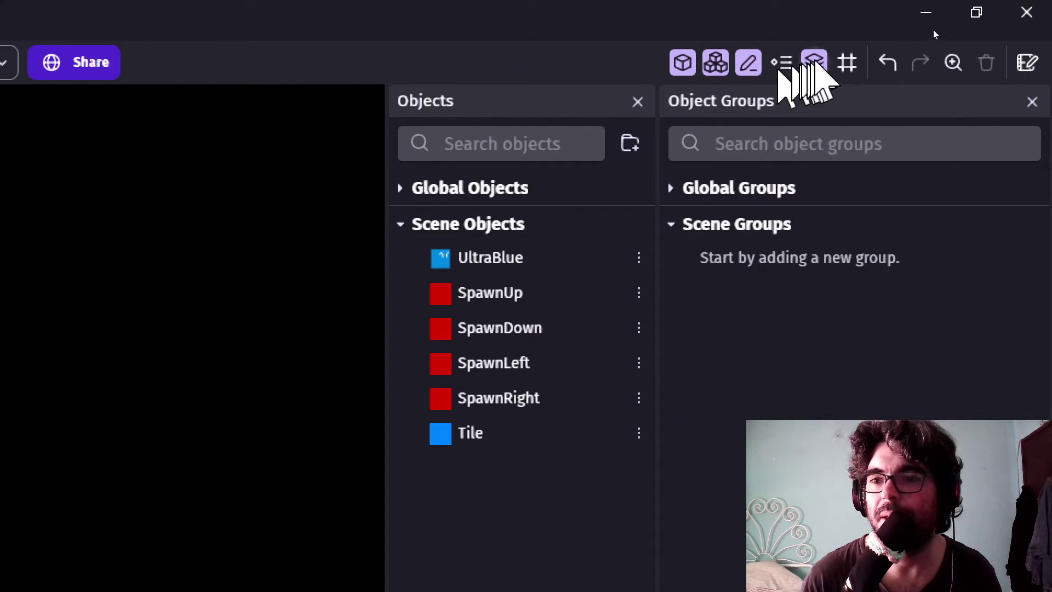
# - Show the grid in 1WayLeft and set its line color to black (0;0;0)
pyautogui.click(842, 62)
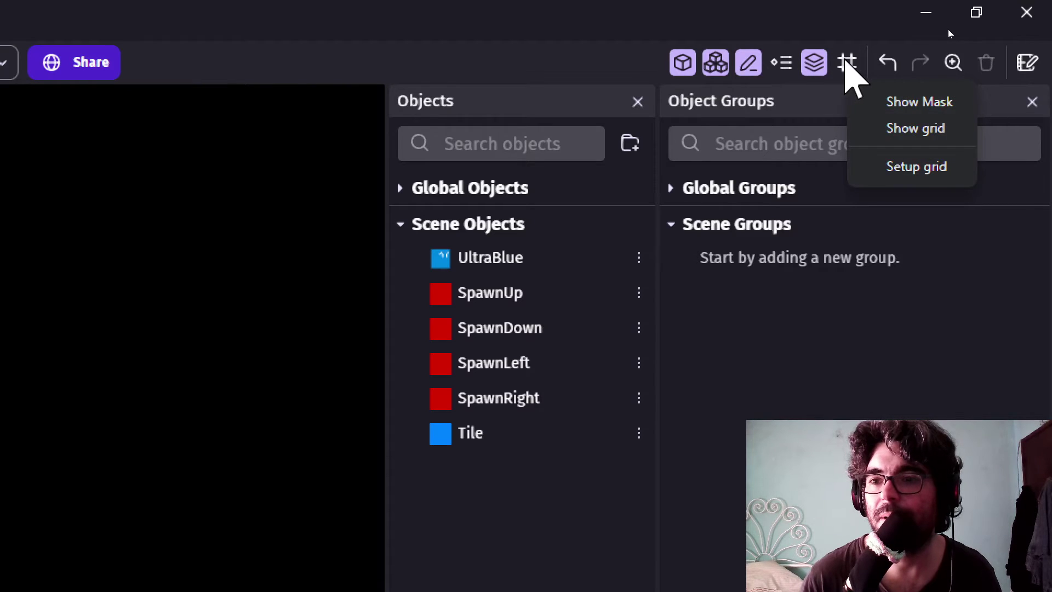
pyautogui.click(915, 129)
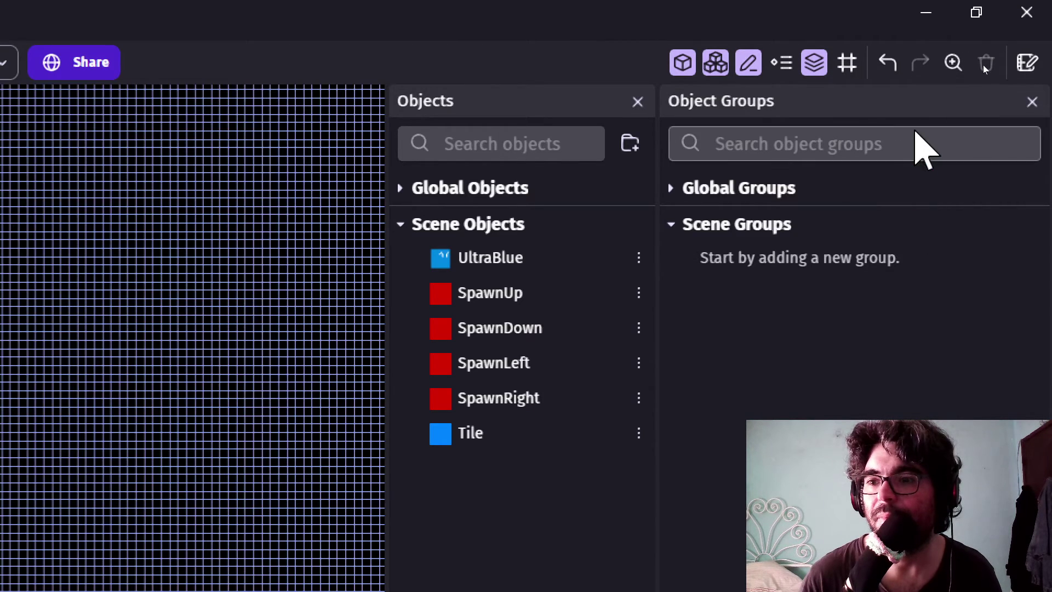
pyautogui.click(859, 65)
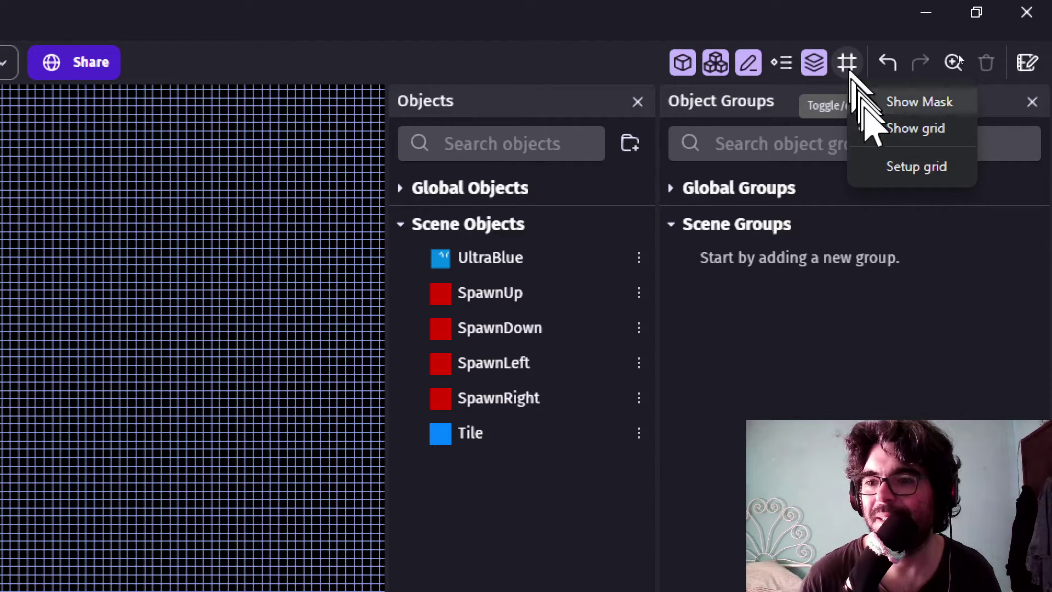
pyautogui.click(894, 167)
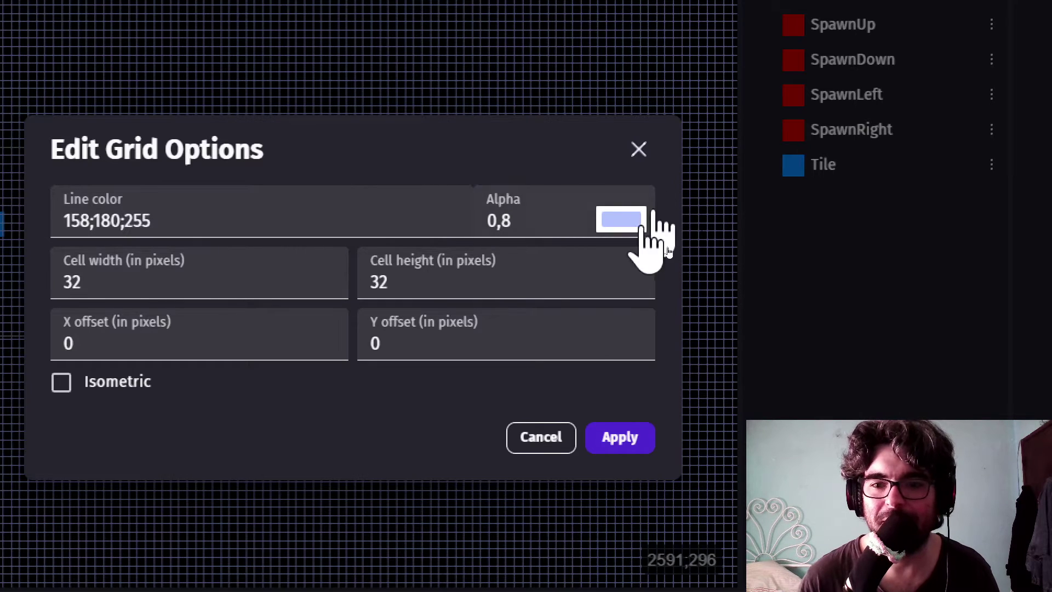
pyautogui.click(630, 222)
pyautogui.moveTo(658, 305); pyautogui.dragTo(603, 379)
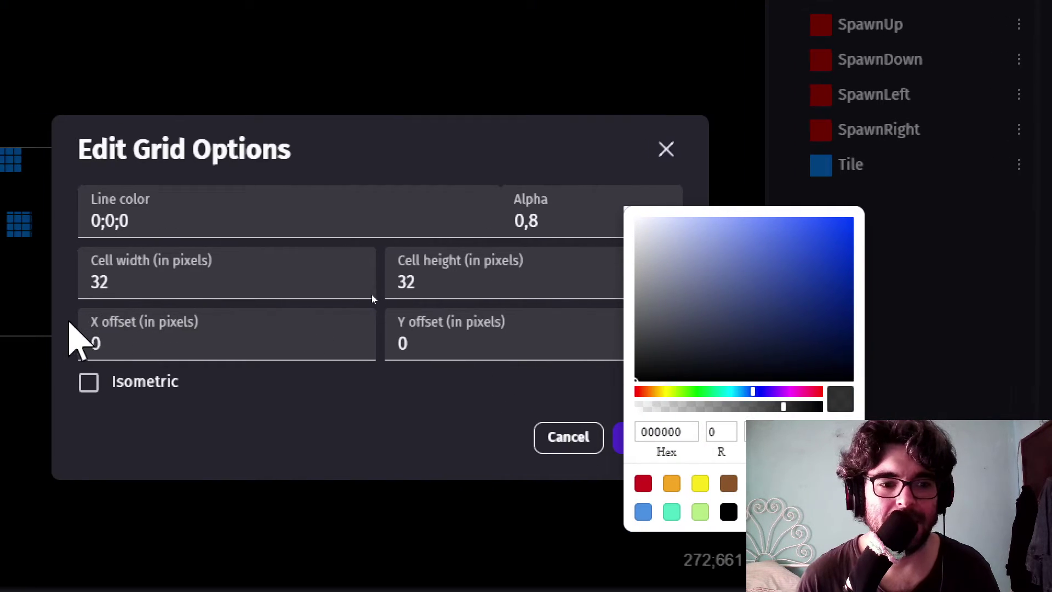
# - Set the grid's cell width and cell height to 96 pixels and apply the grid options
pyautogui.doubleClick(129, 280)
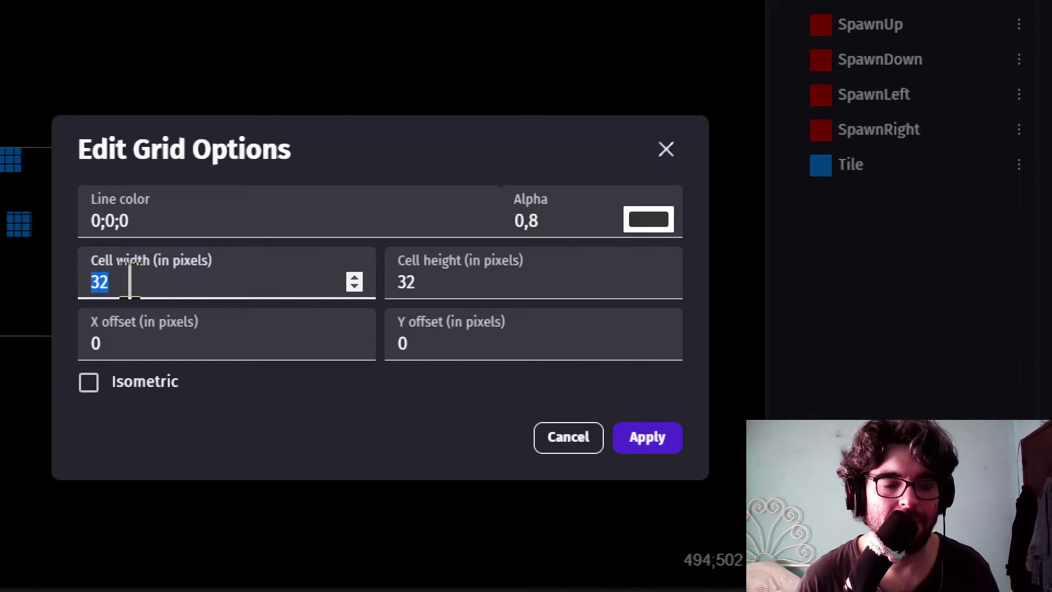
pyautogui.write('64')
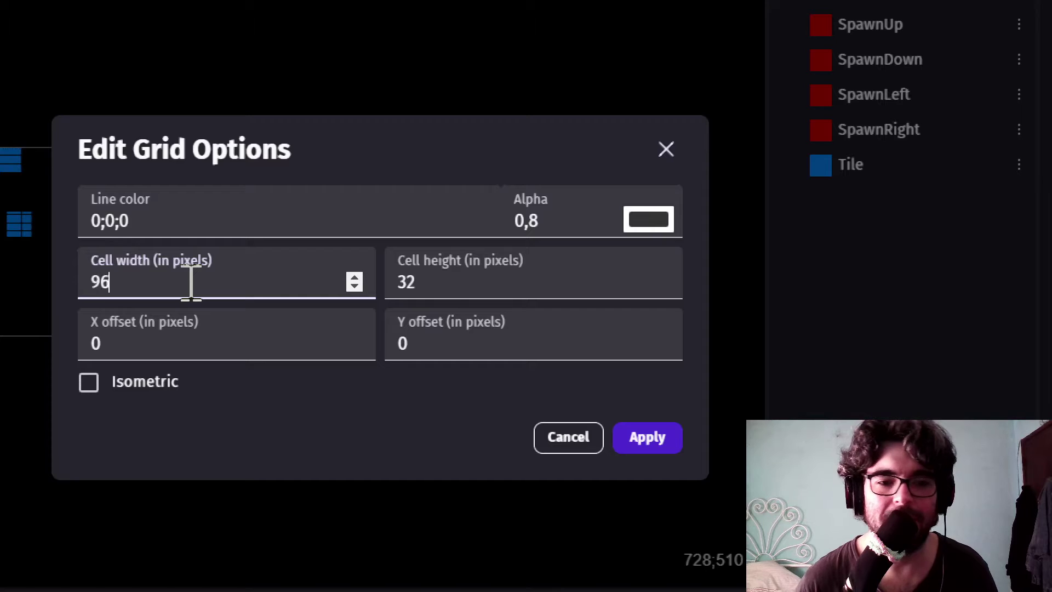
pyautogui.click(412, 286)
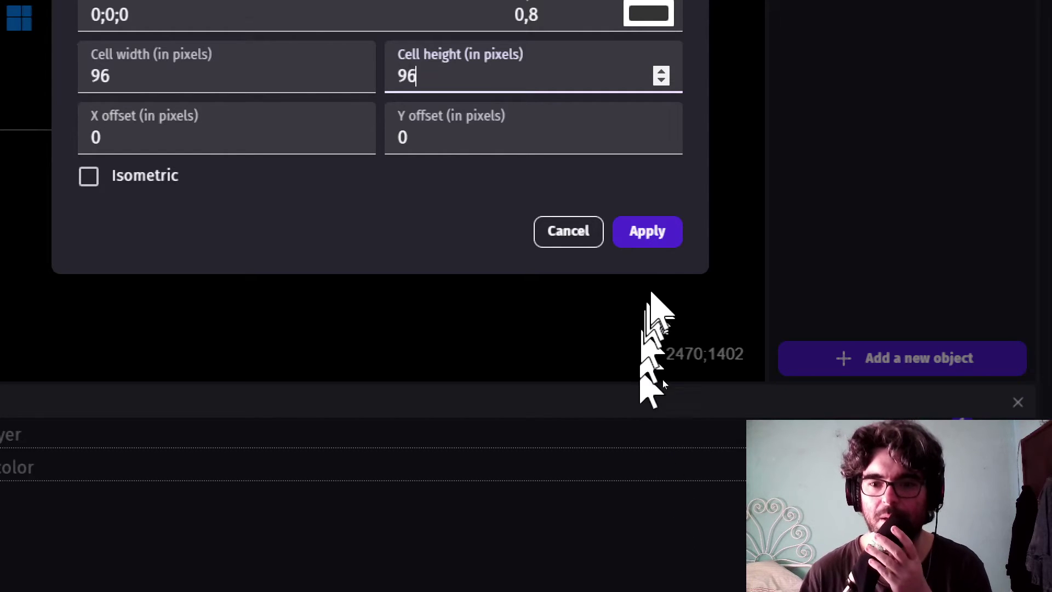
pyautogui.click(652, 229)
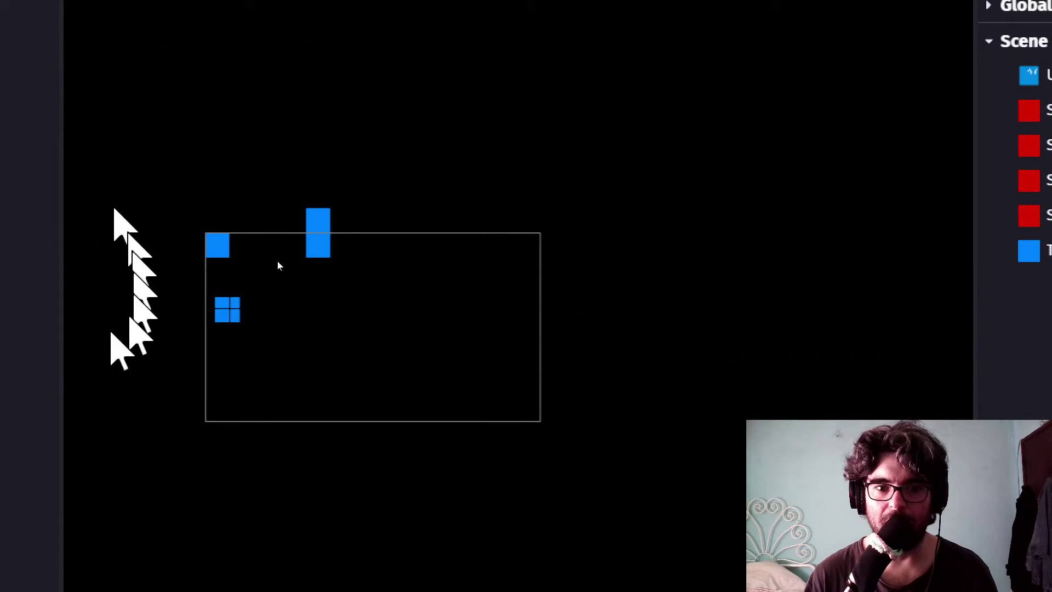
# - Align the displaced Tile to the grid in the same column as the left wall's remaining Tile
pyautogui.scroll(1, 225, 272)
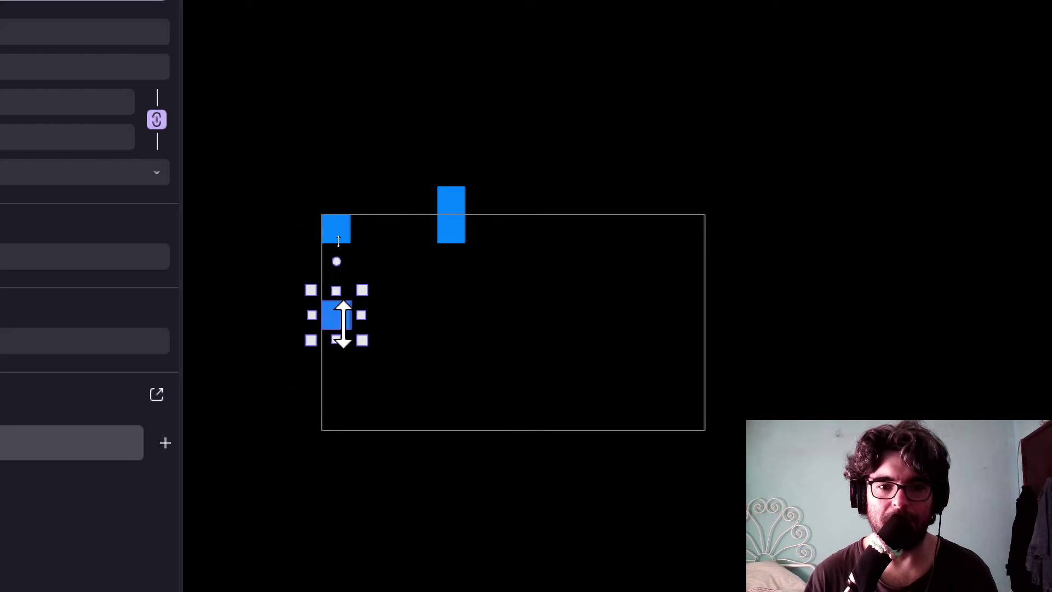